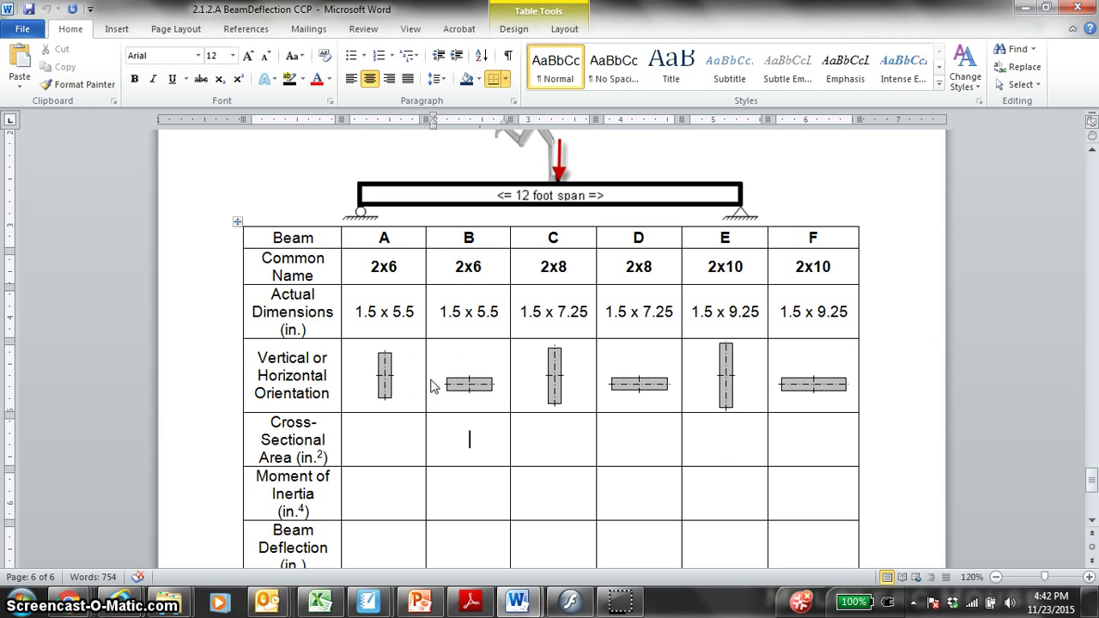
Review the beam data table and conclusion question 1 about the Deflection vs. Moment of Inertia graph in the assignment document
left_click(449, 377)
left_click_drag(1087, 473, 1092, 179)
left_click_drag(388, 146, 574, 151)
left_click_drag(1090, 170, 1090, 484)
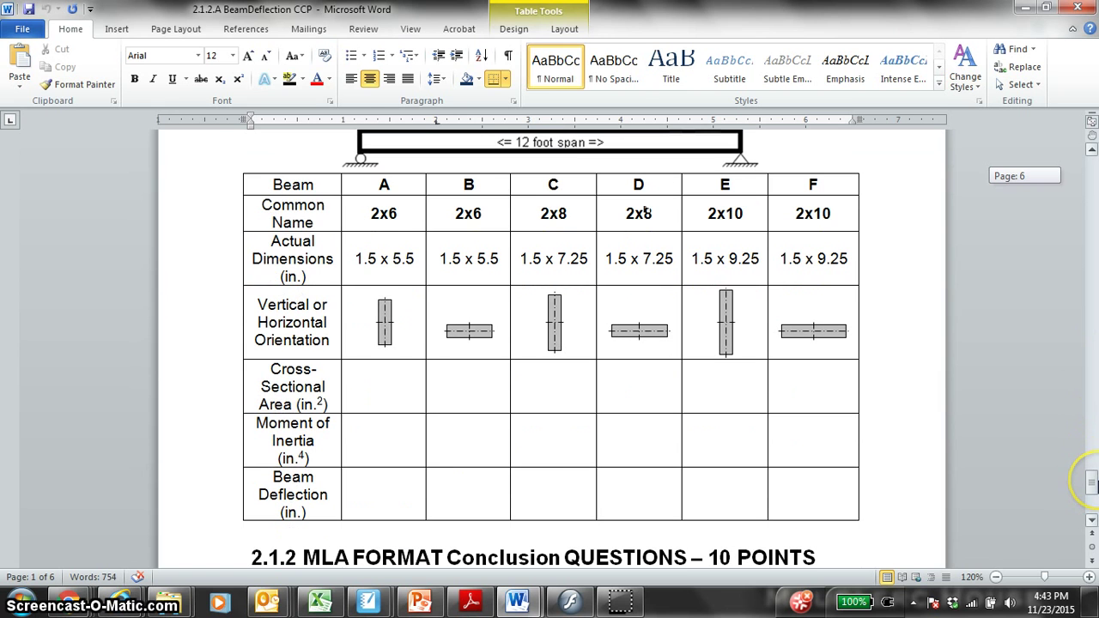
left_click(427, 444)
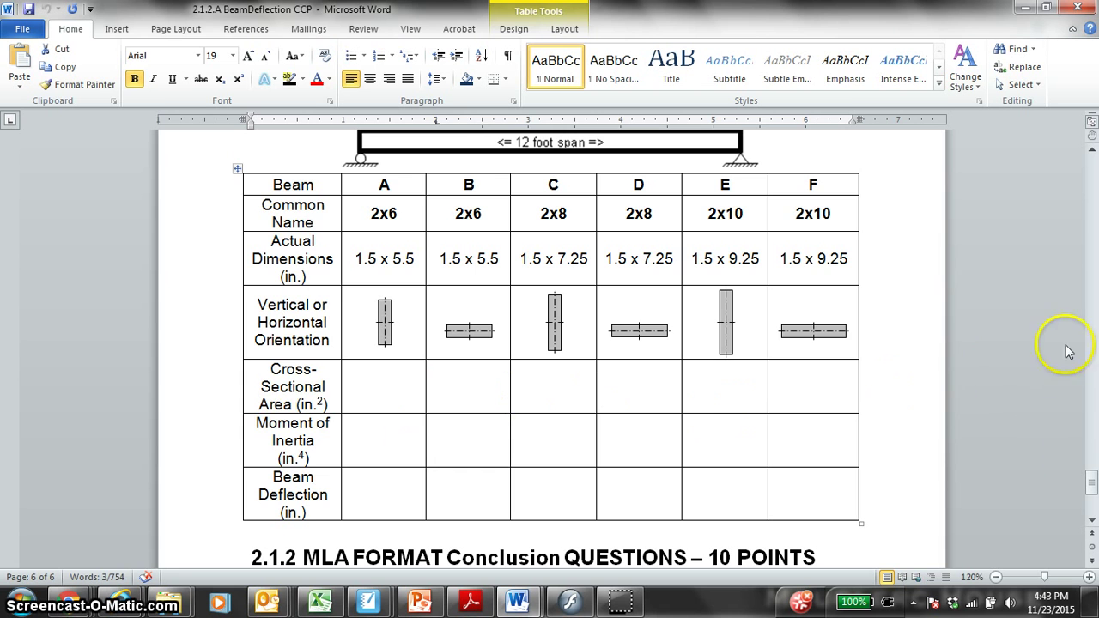
left_click_drag(1088, 479, 1091, 497)
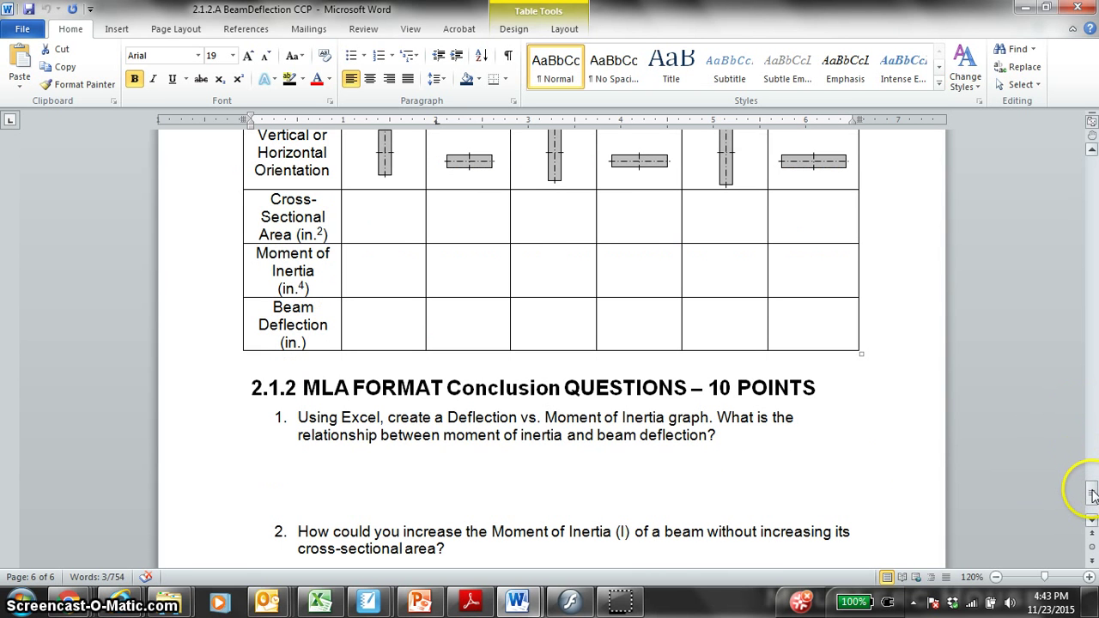
left_click_drag(448, 421, 695, 421)
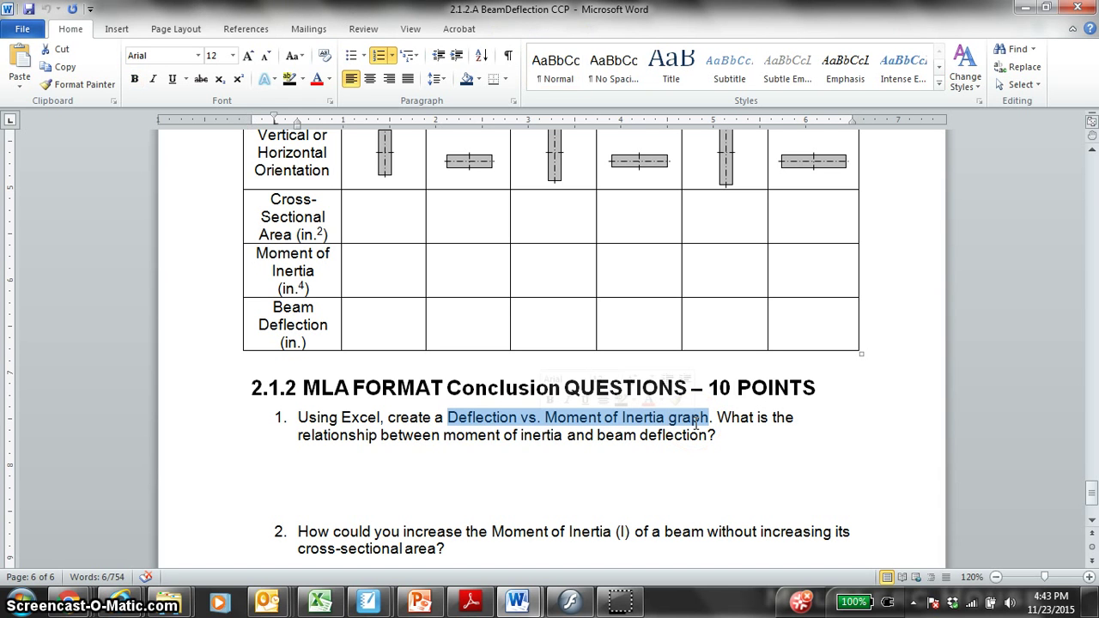
left_click(503, 420)
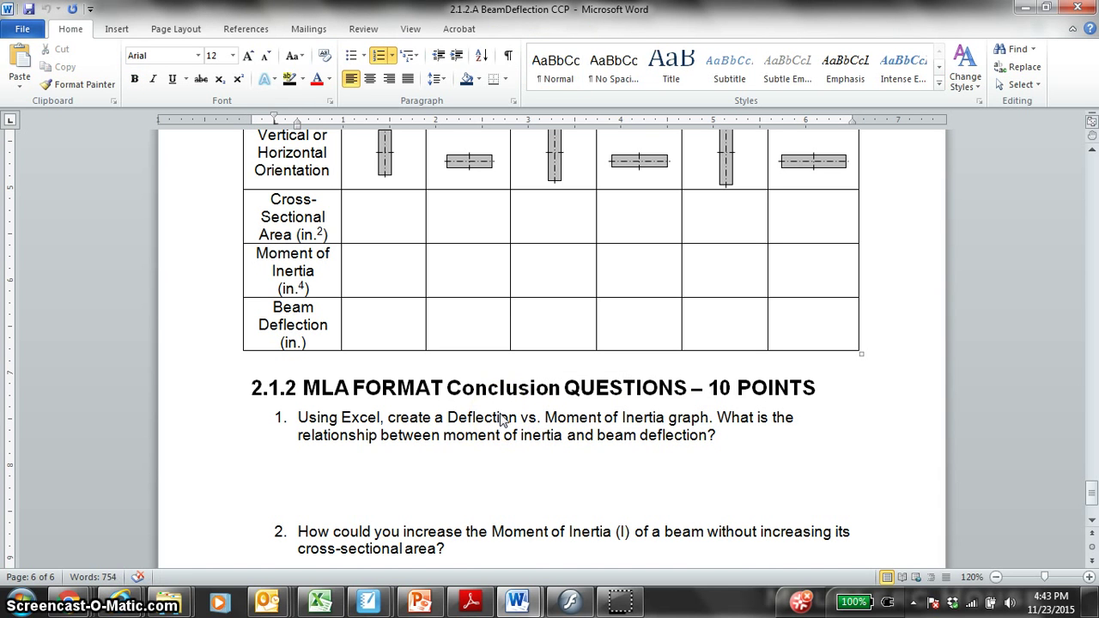
left_click(503, 420)
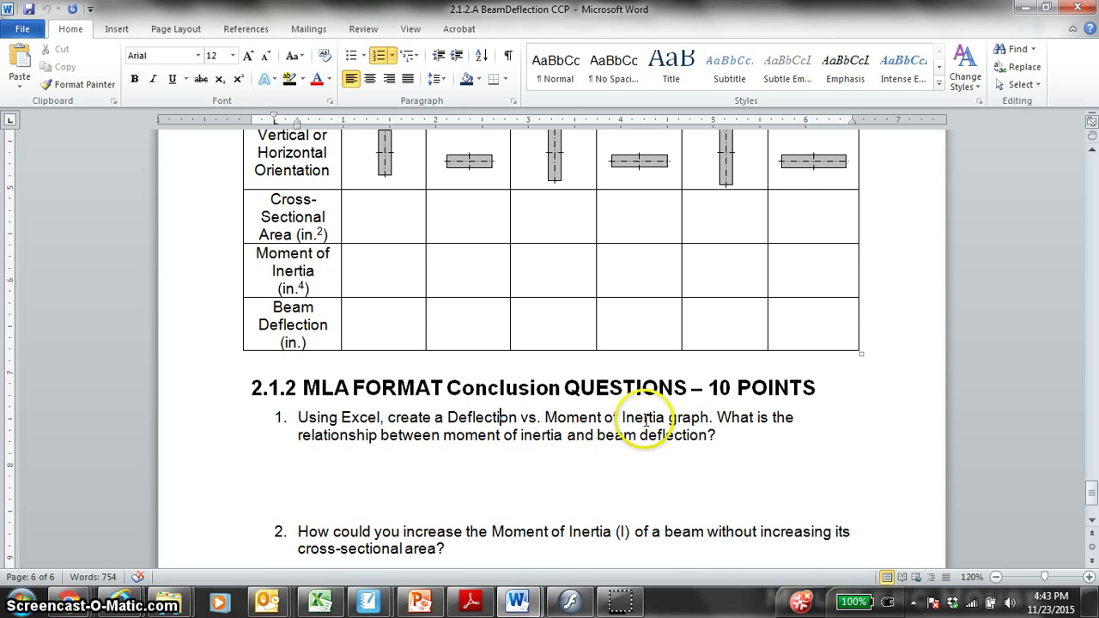
scroll(643, 417, "up", 4)
Switch to the blank Excel workbook and set the font of the entire Sheet1 to Cambria
left_click(331, 600)
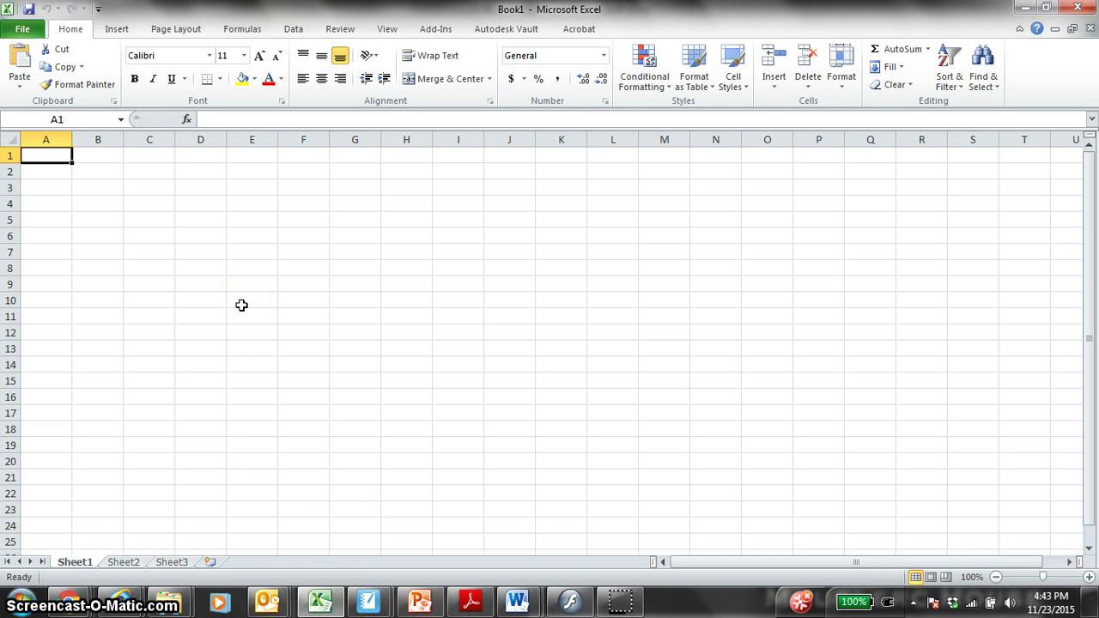
key("ctrl+a")
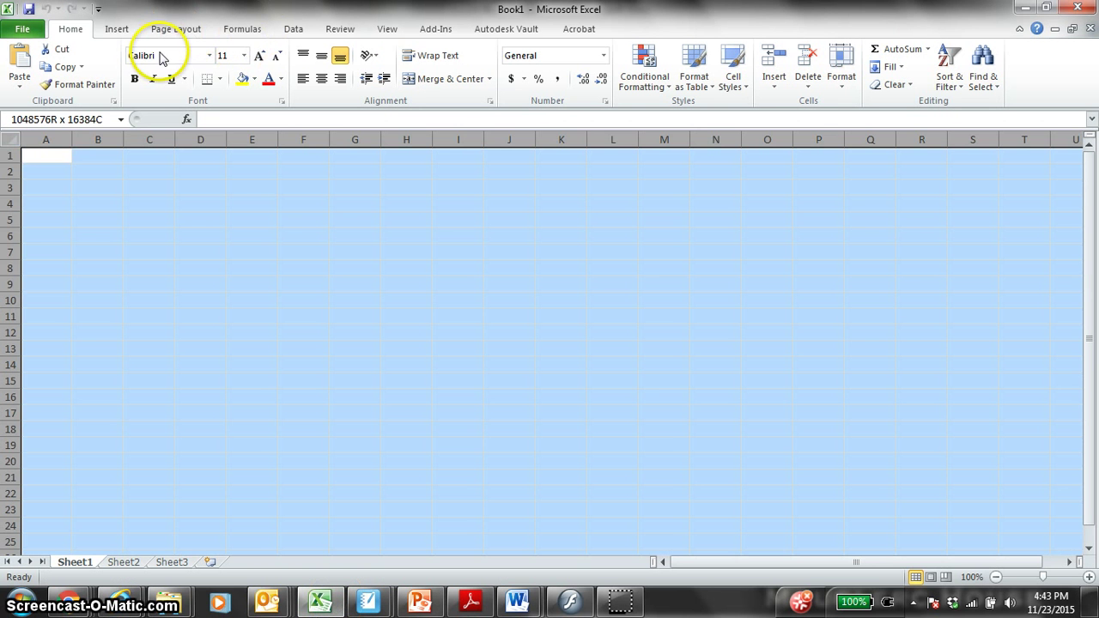
left_click(160, 54)
type("Cambria")
key("Return")
left_click(82, 168)
Enter the label NAME: in cell A2 and the placeholder YOUR NAME HERE in cell B2
left_click(45, 172)
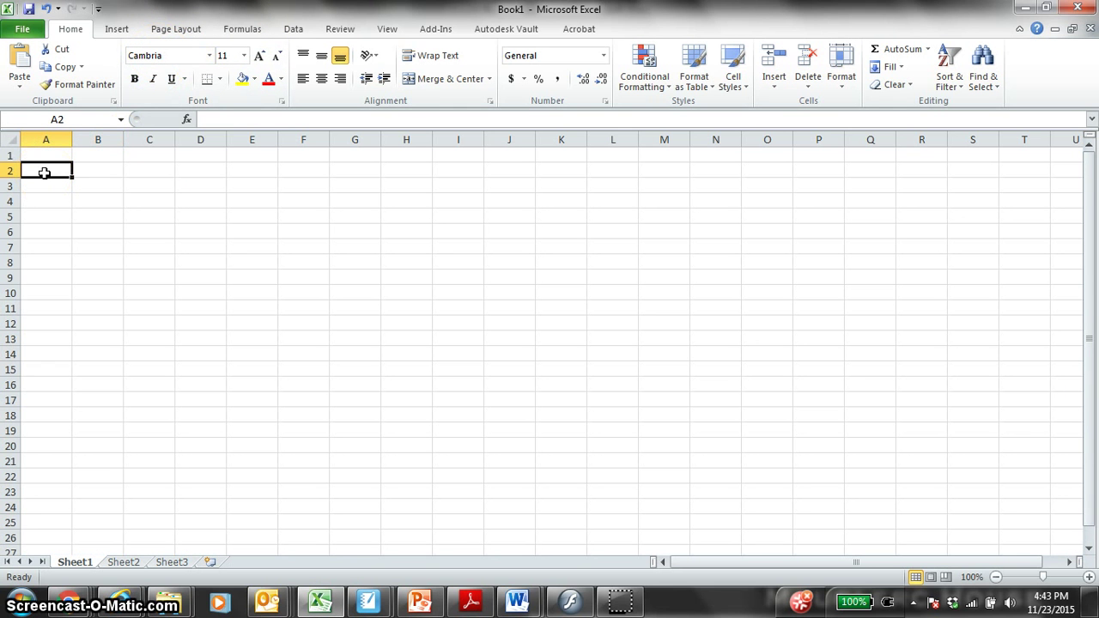
type("nam")
key("Caps_Lock")
key("BackSpace")
key("BackSpace")
type("NAME:")
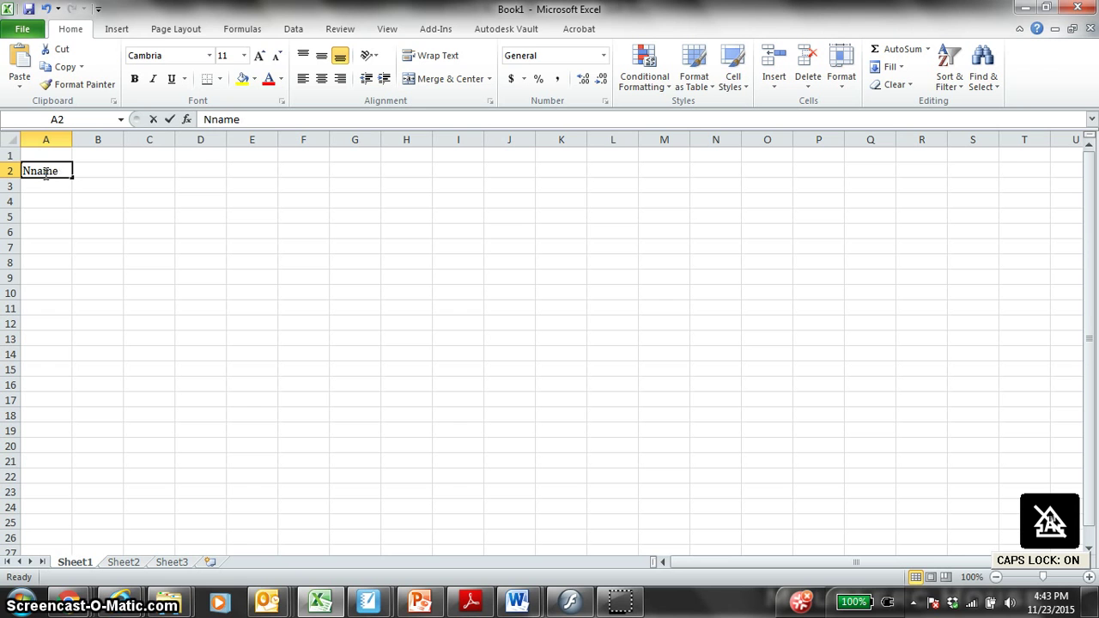
key("Caps_Lock")
key("BackSpace")
key("BackSpace")
key("Caps_Lock")
type("NAME")
key("F2")
type(":")
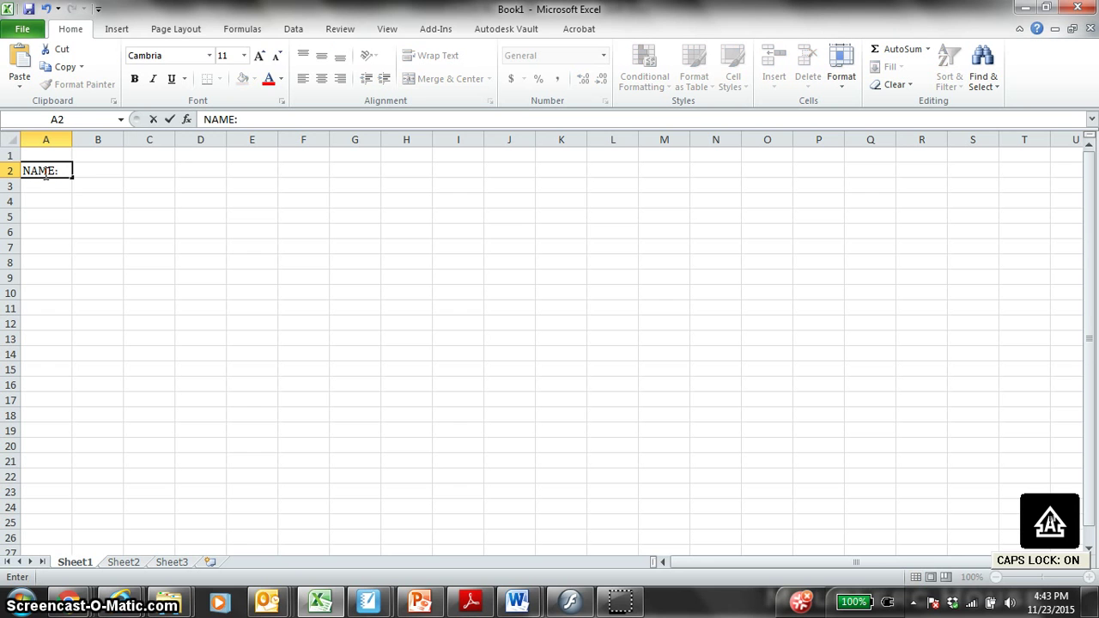
left_click(107, 172)
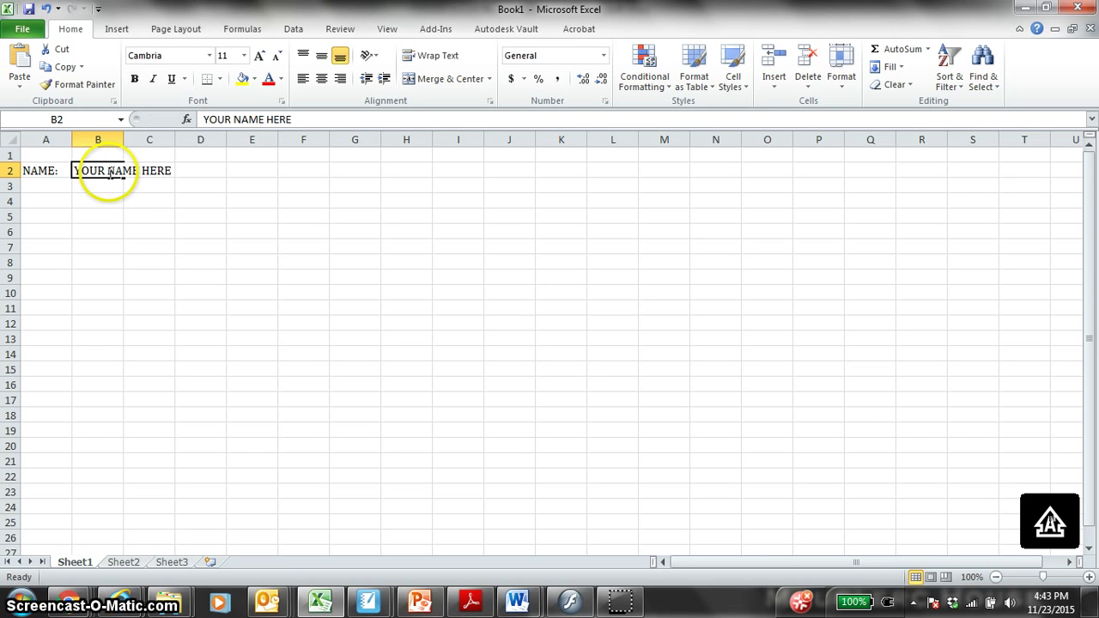
key("Return")
Enter the label OIE - # in cell A3 below the name label
key("Left")
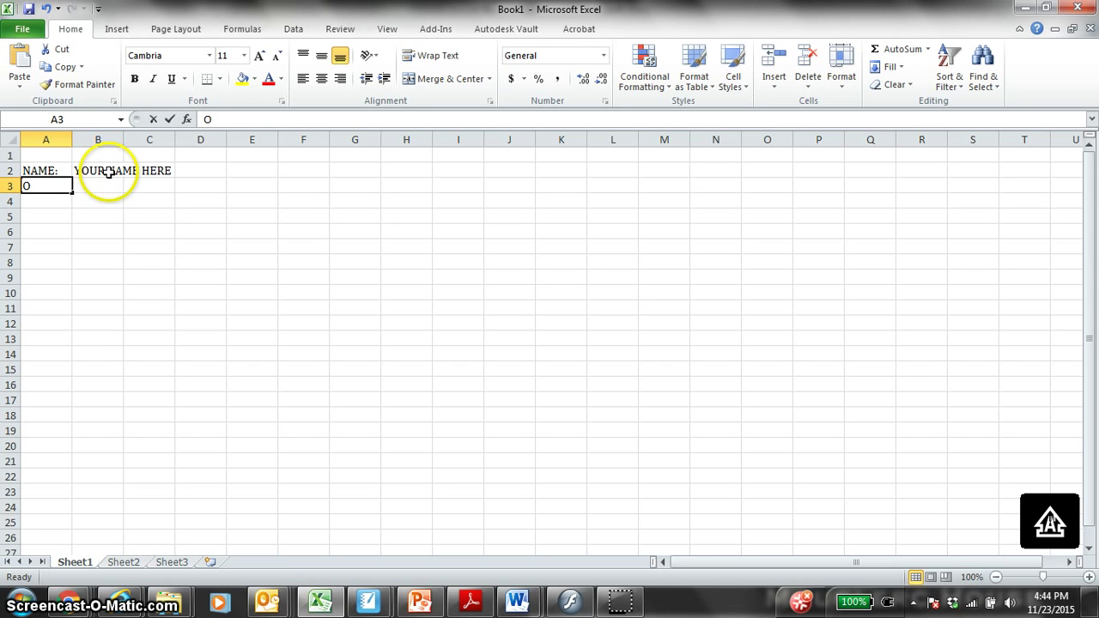
type("OIE -")
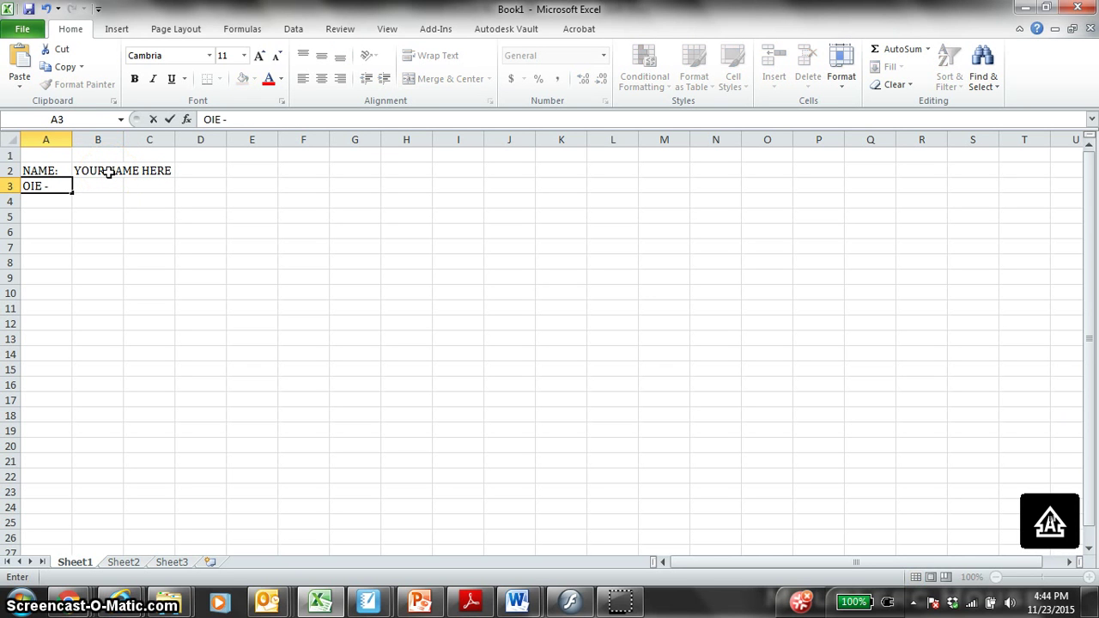
type(" #")
key("Return")
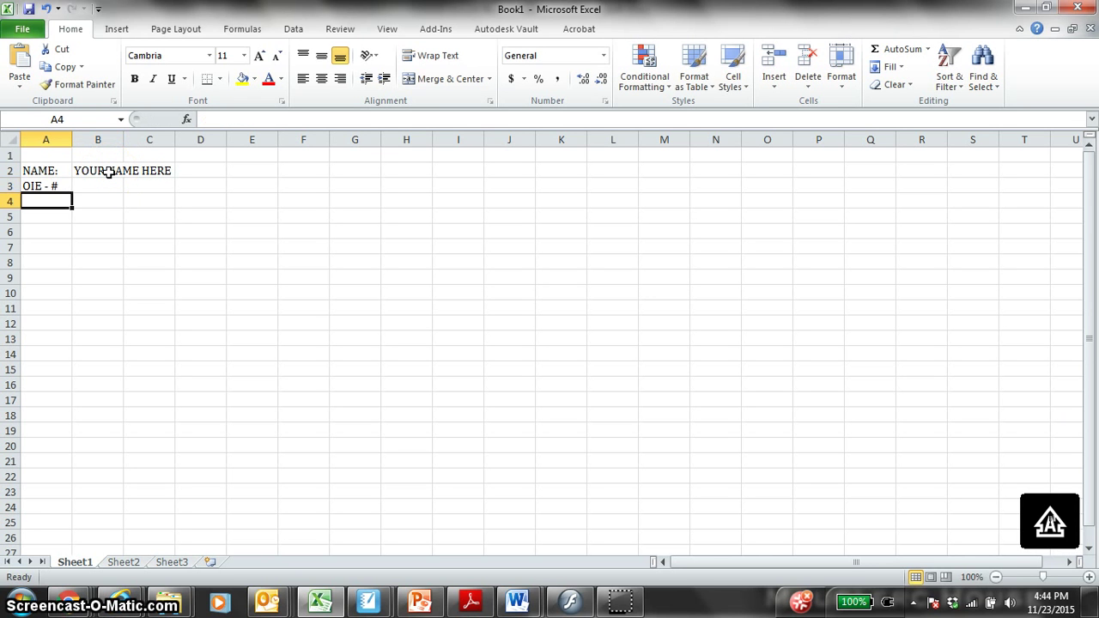
Enter the label POE # in cell A3 and DATE in cell A4
key("Up")
type("po")
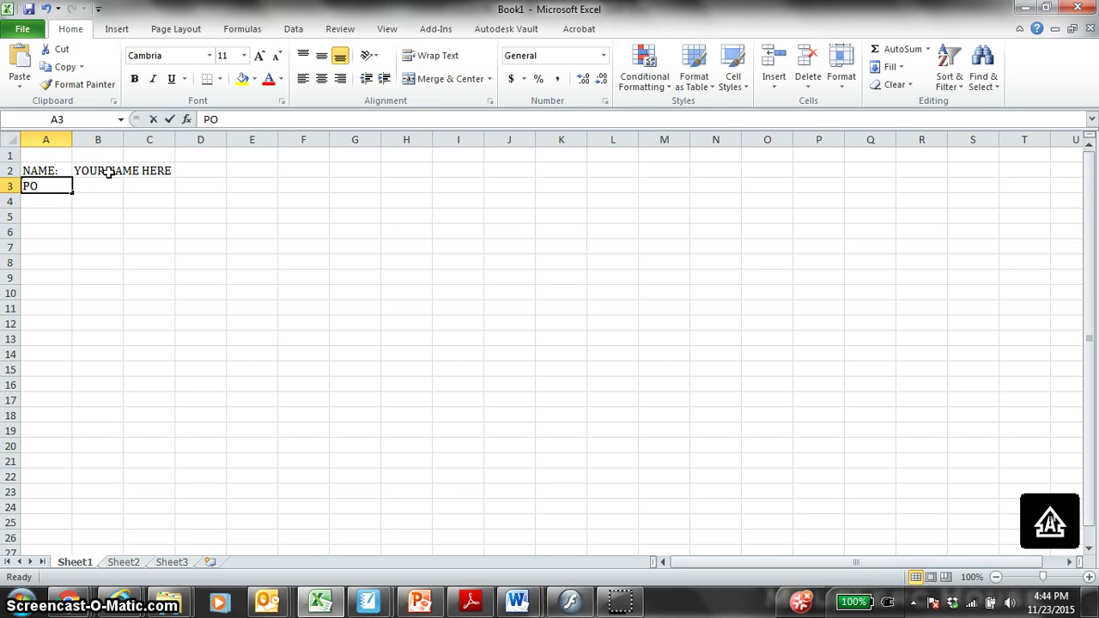
type("E #")
key("Return")
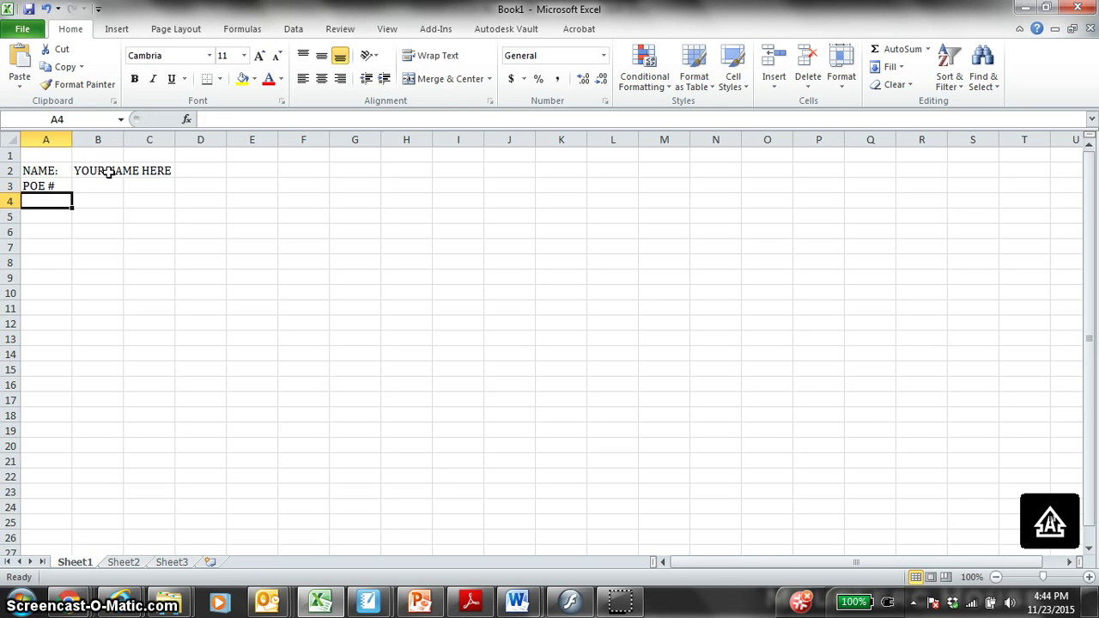
key("Return")
key("Return")
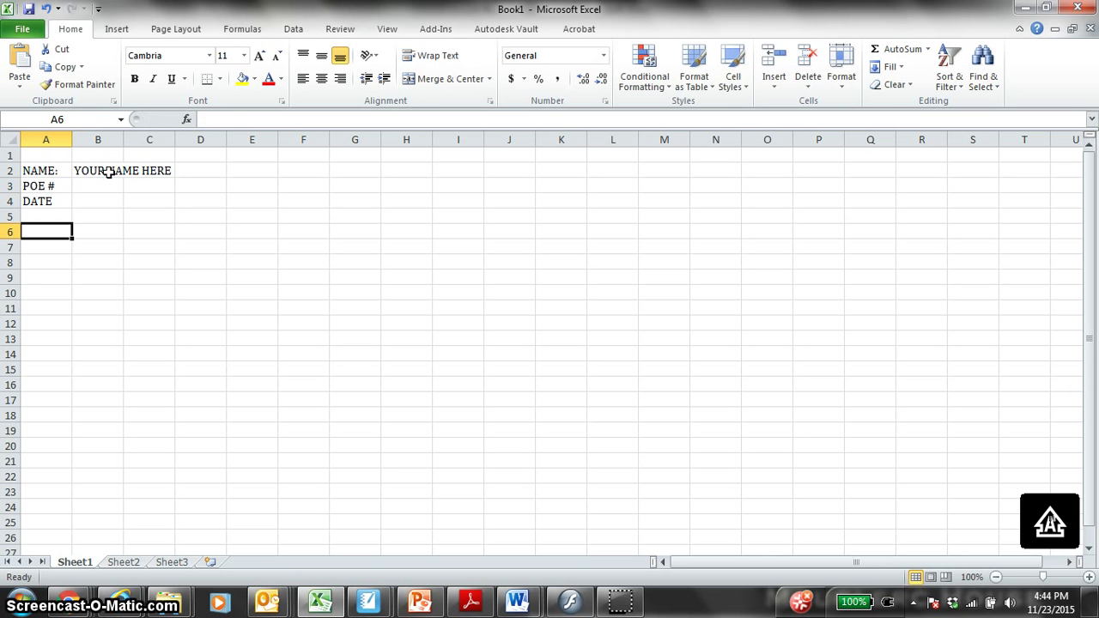
Following the Word table, enter the row labels BEAM in B6 and COMMON NAME in B7, and autofit column B's width
left_click(88, 231)
mouse_move(517, 601)
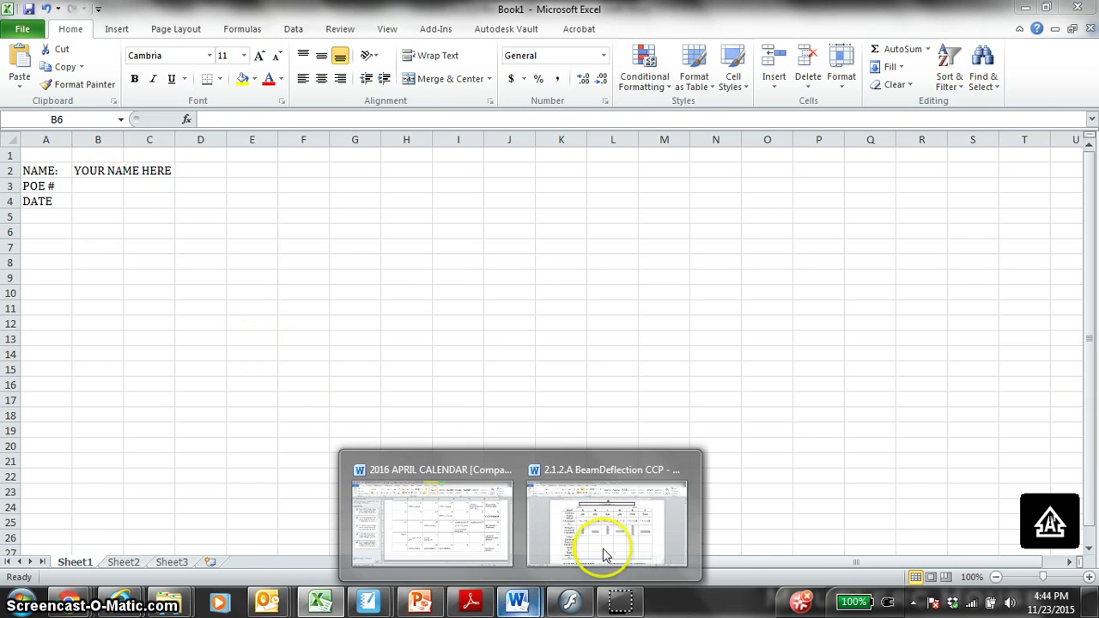
left_click(613, 461)
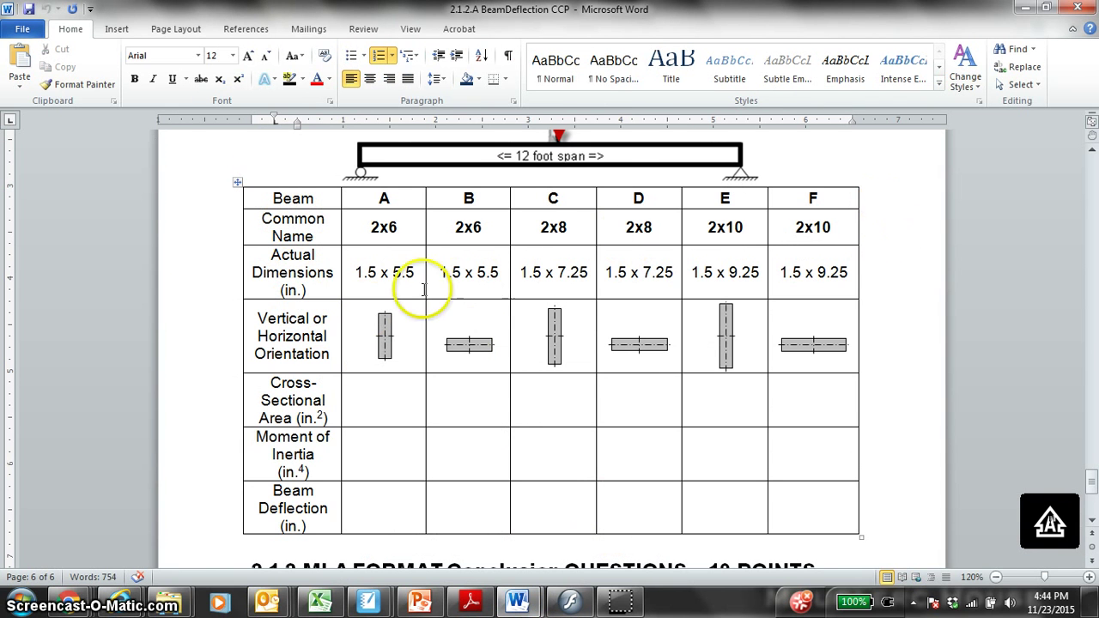
left_click(1023, 10)
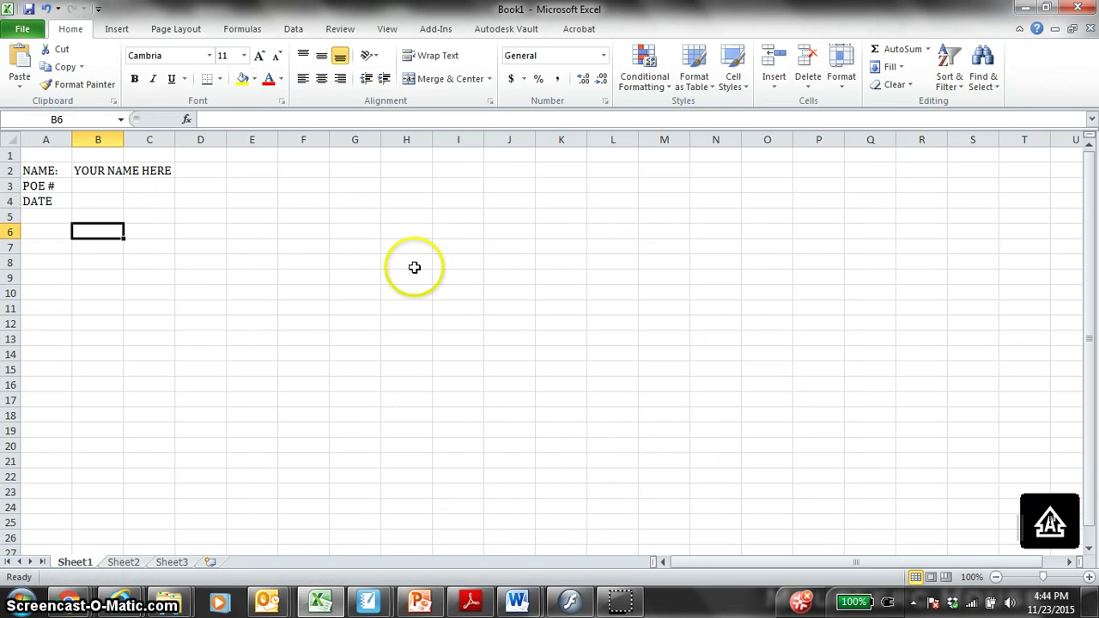
type("BEAM")
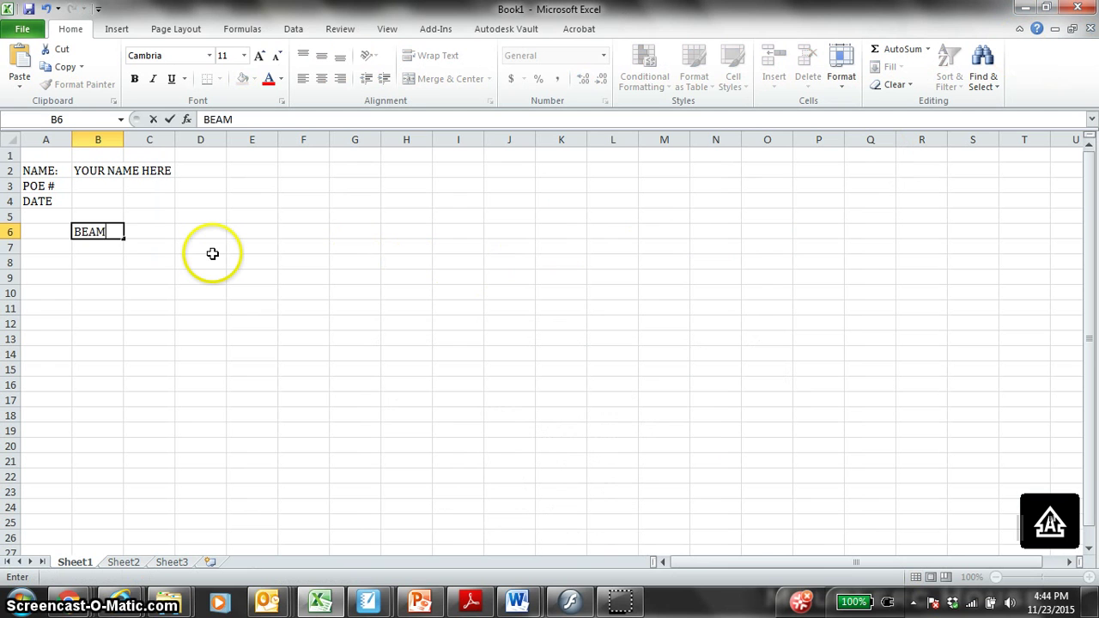
key("Return")
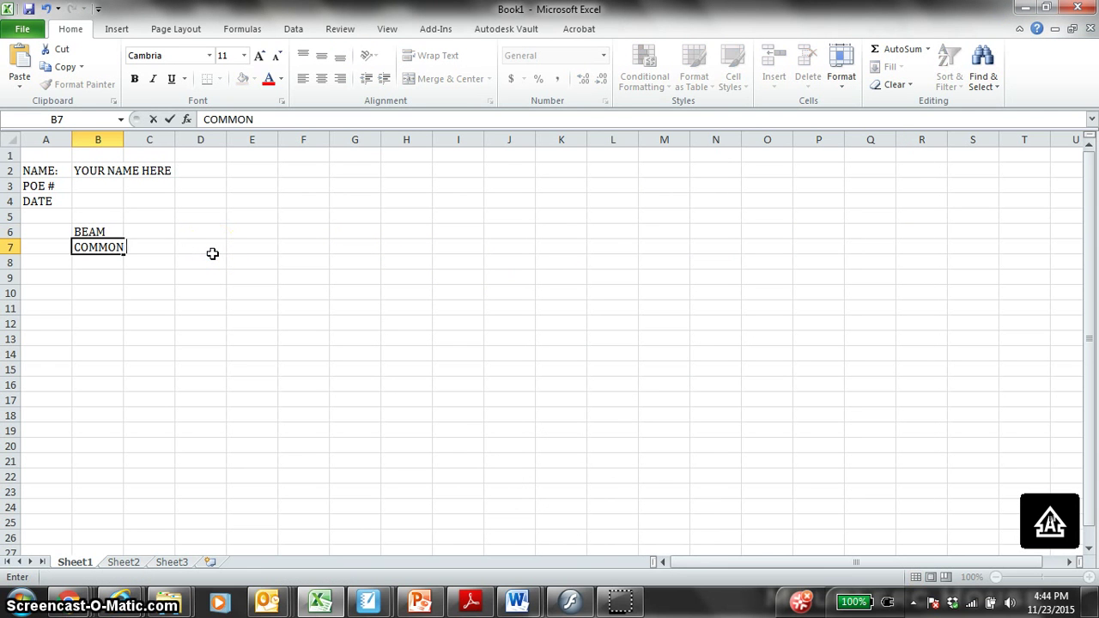
type("ME")
key("Return")
left_click_drag(125, 139, 123, 139)
double_click(124, 139)
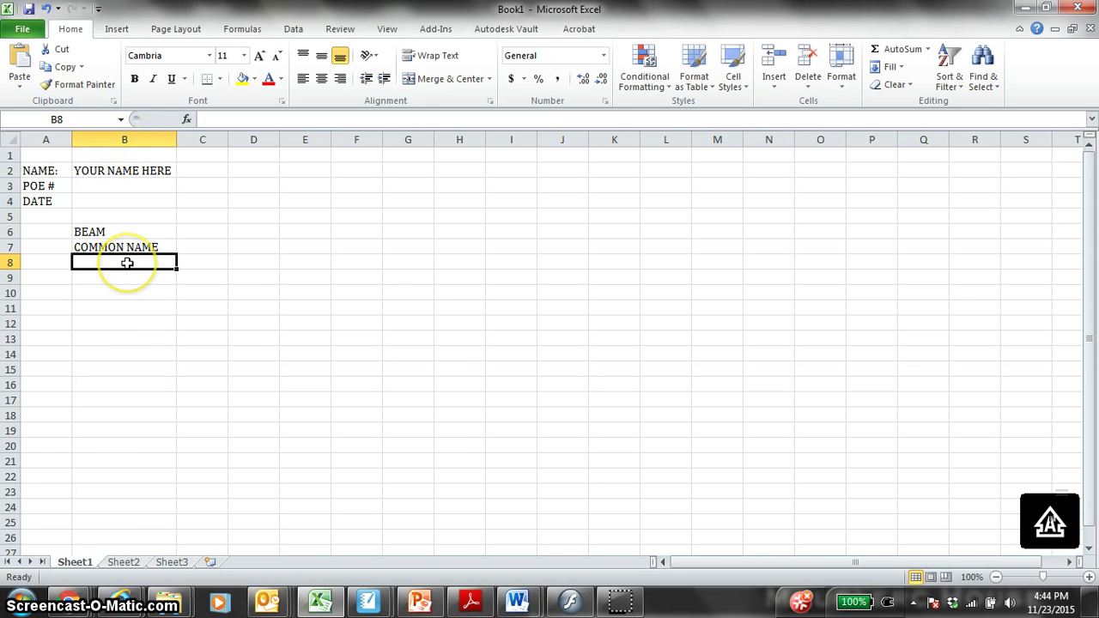
Enter the lowercase dimension labels b in cell B8 and h in cell B9
key("Caps_Lock")
type("b")
key("Delete")
key("Return")
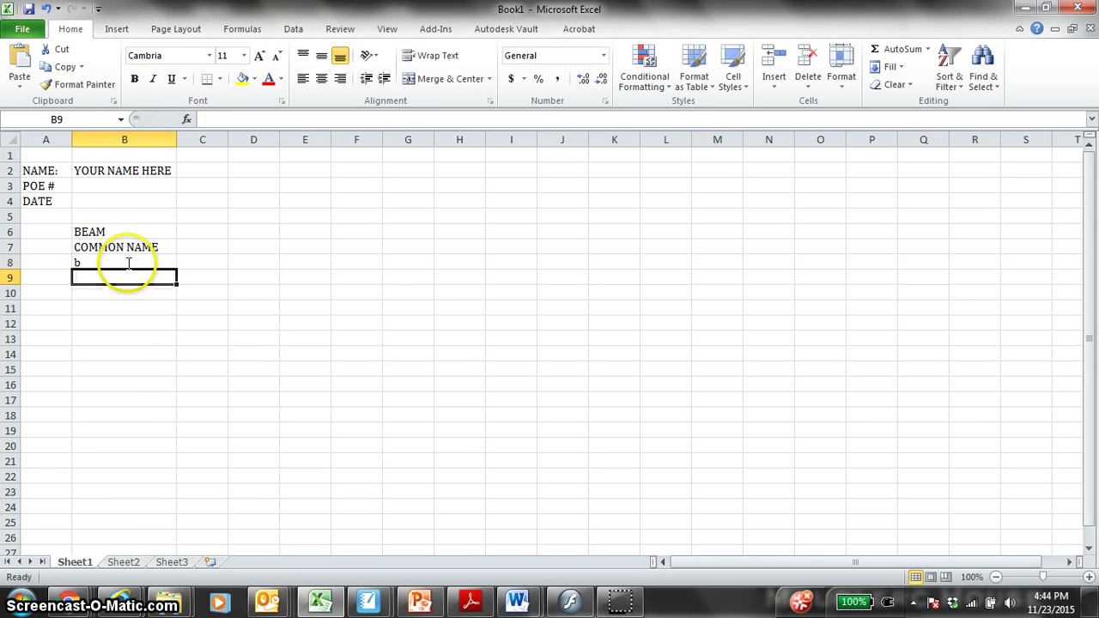
type("h")
key("Return")
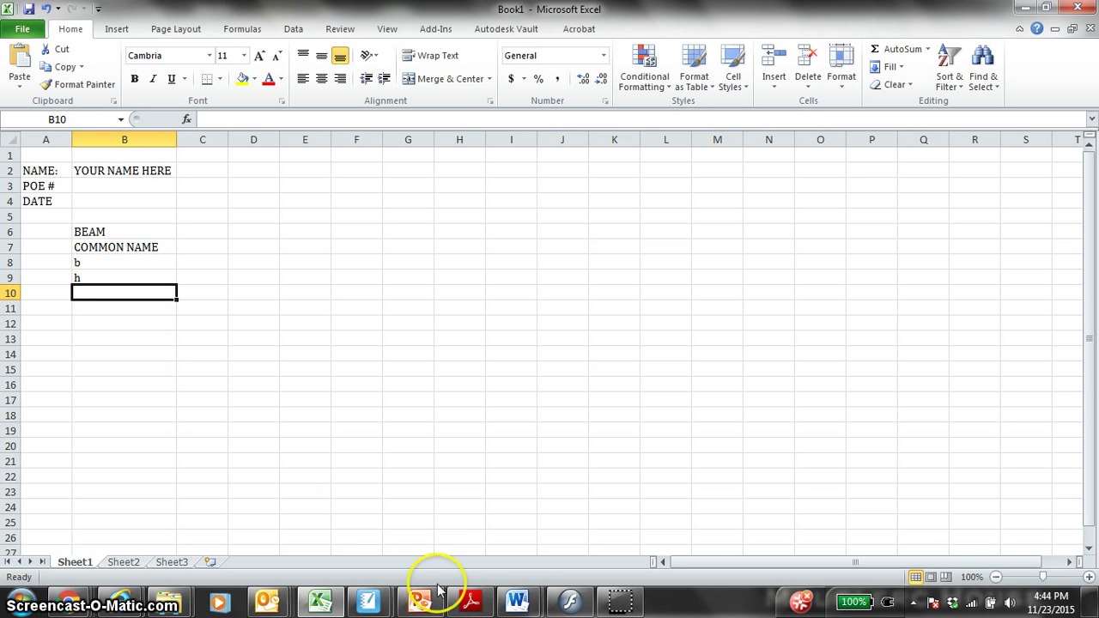
Check the Word table for the orientation row and enter the label VERT or Horizontal in cell B10
mouse_move(517, 599)
left_click(609, 480)
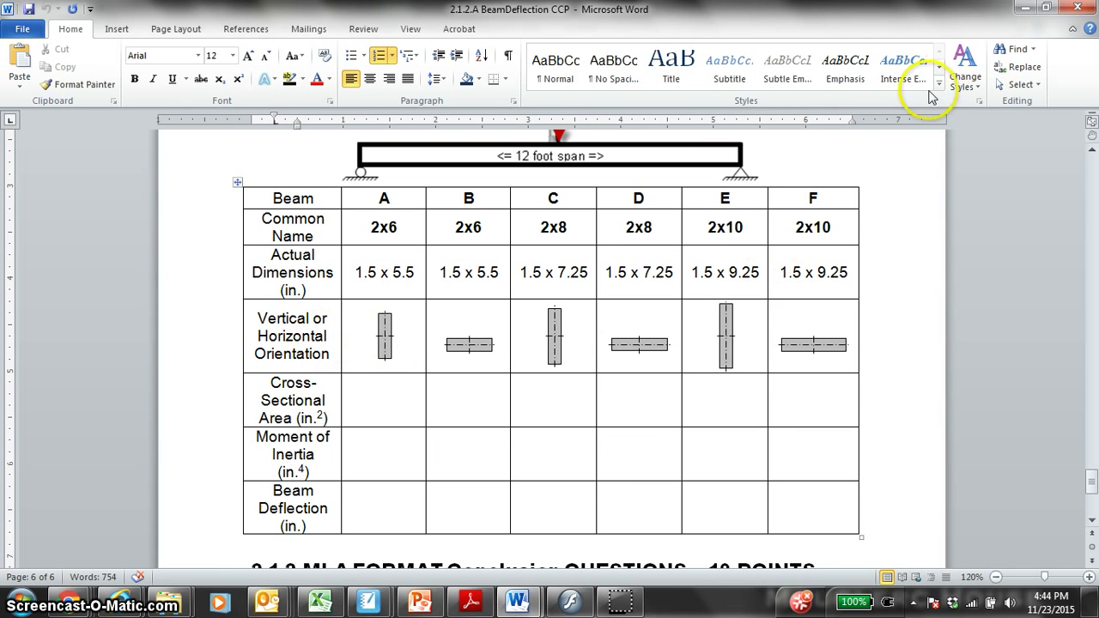
left_click(1021, 8)
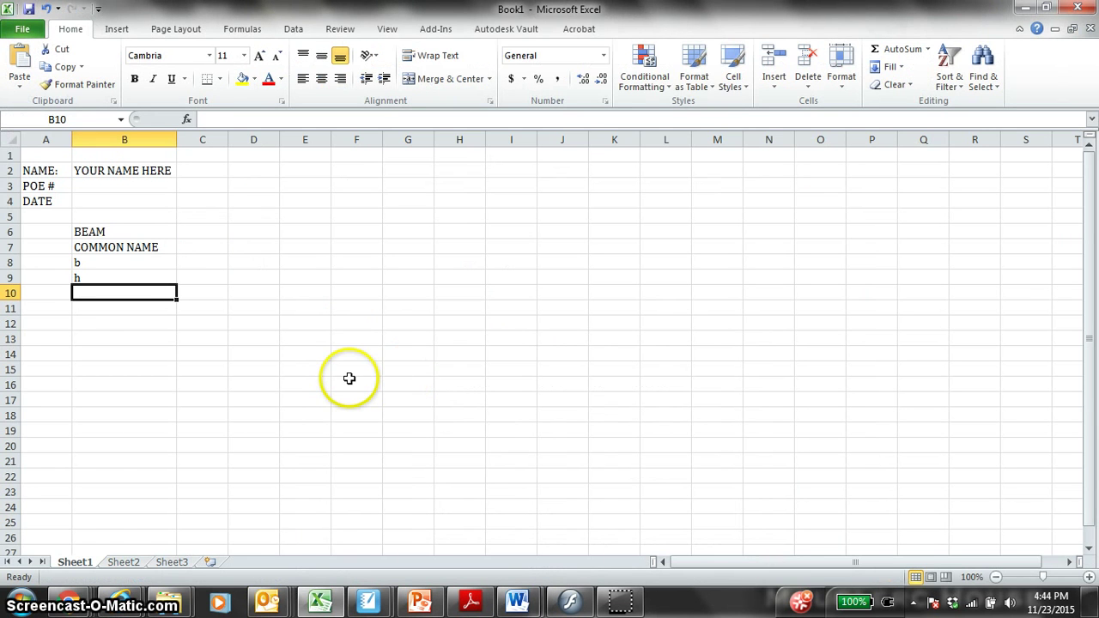
type("VERT or Horiz")
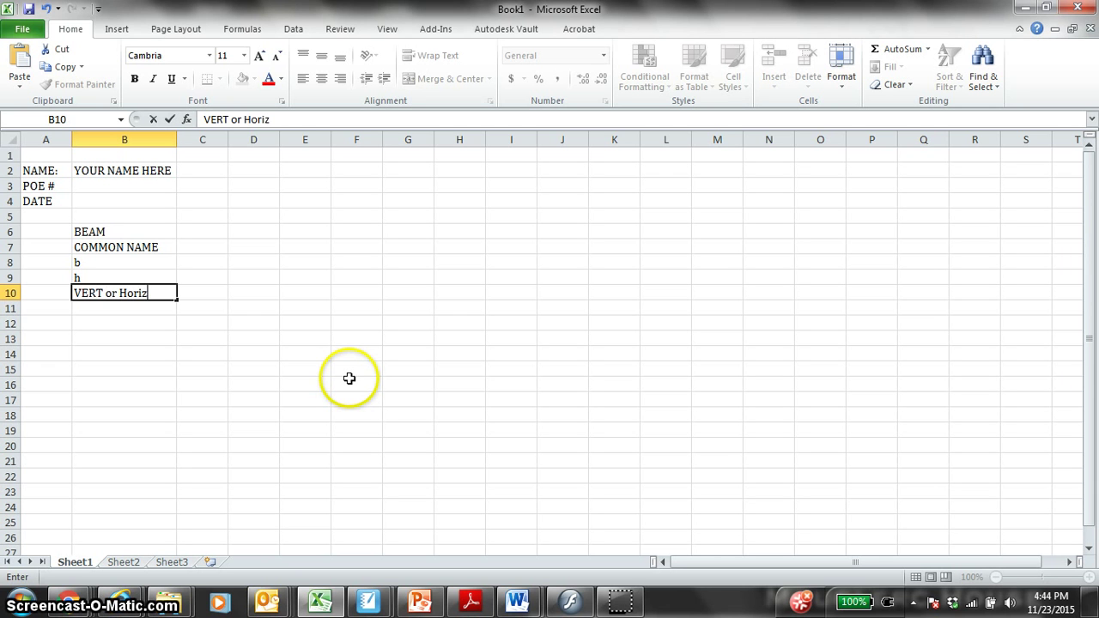
key("Return")
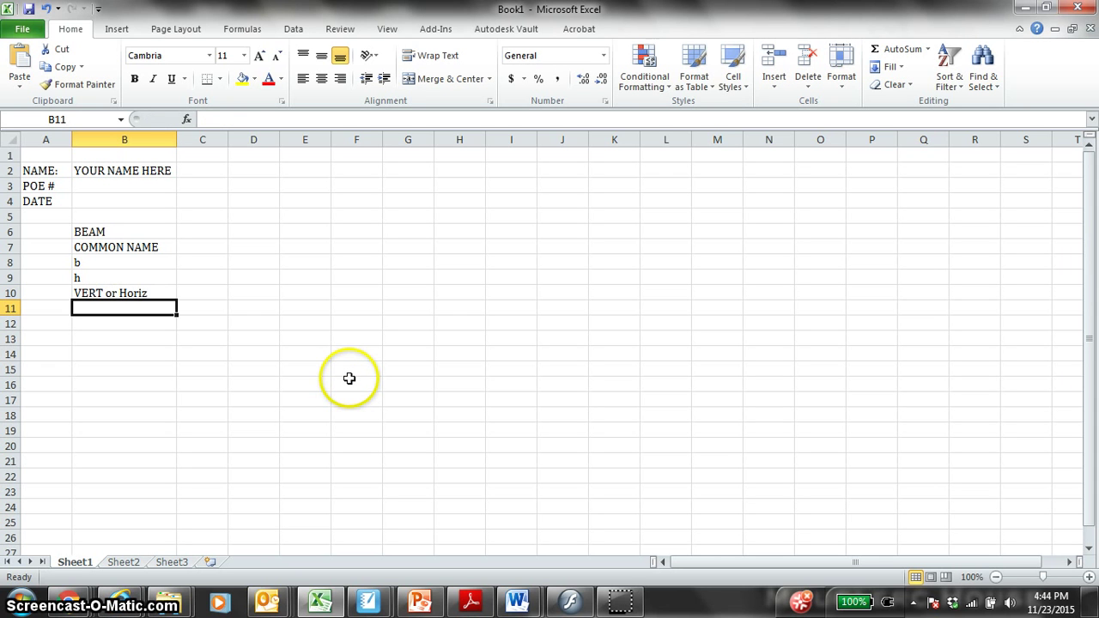
key("Up")
key("F2")
type("ont")
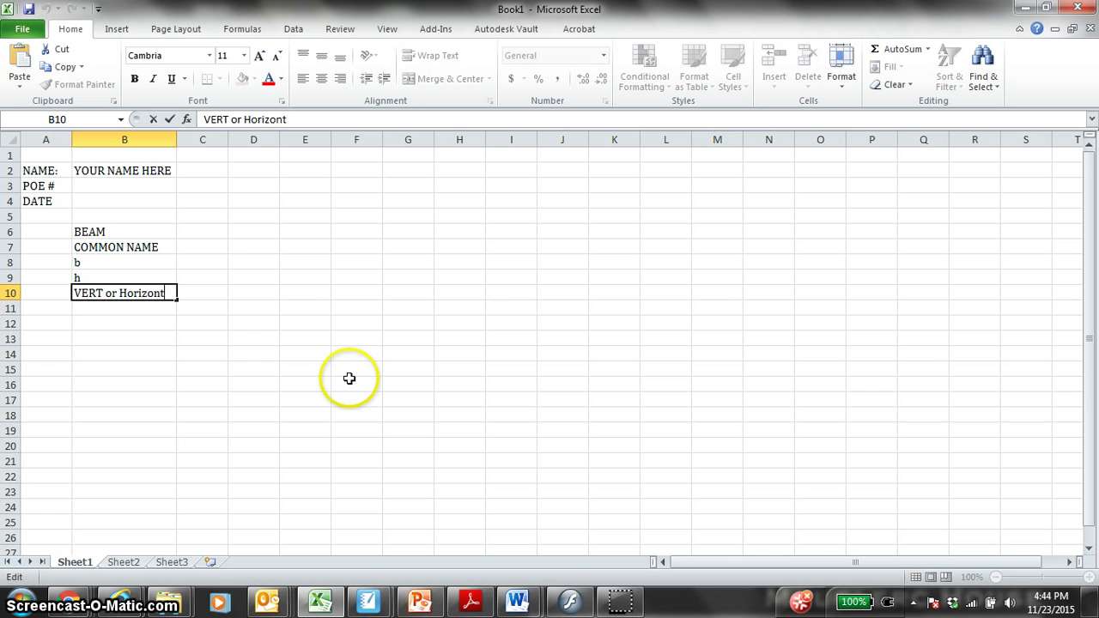
key("Return")
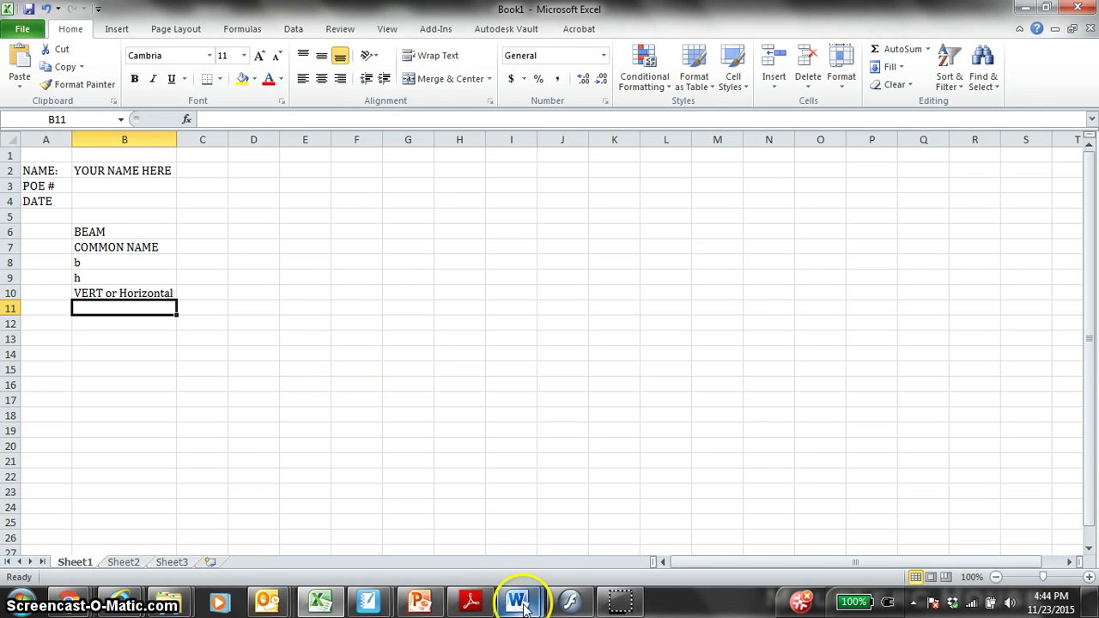
Check the Word table for the cross-sectional area row and enter the label ARE (in ^ 2) in cell B11
mouse_move(519, 599)
left_click(612, 553)
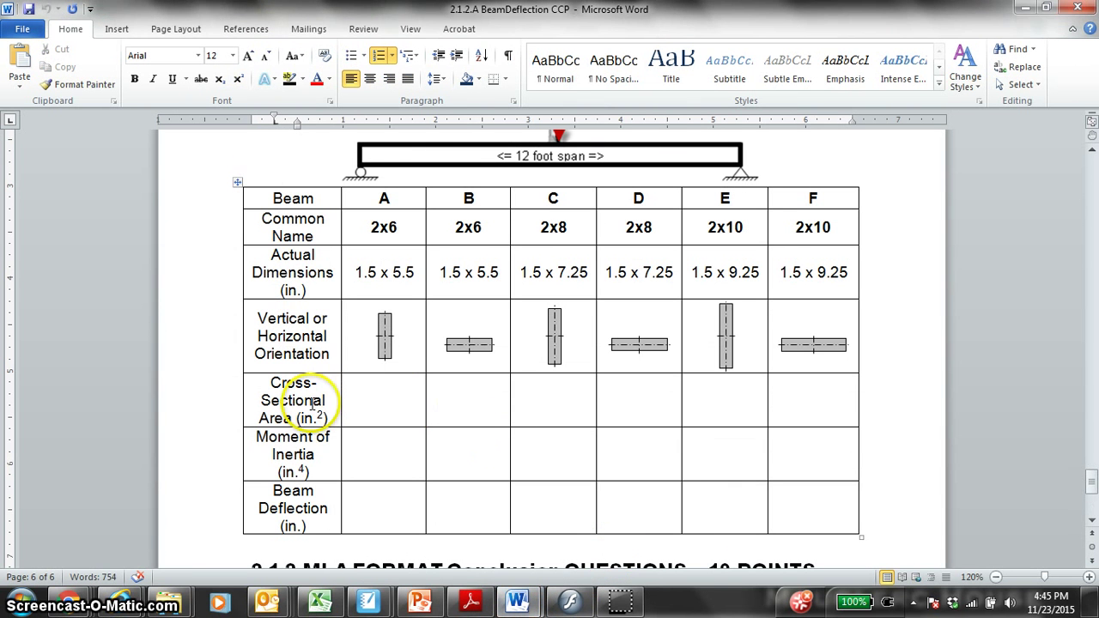
left_click(1024, 7)
type("ARE (")
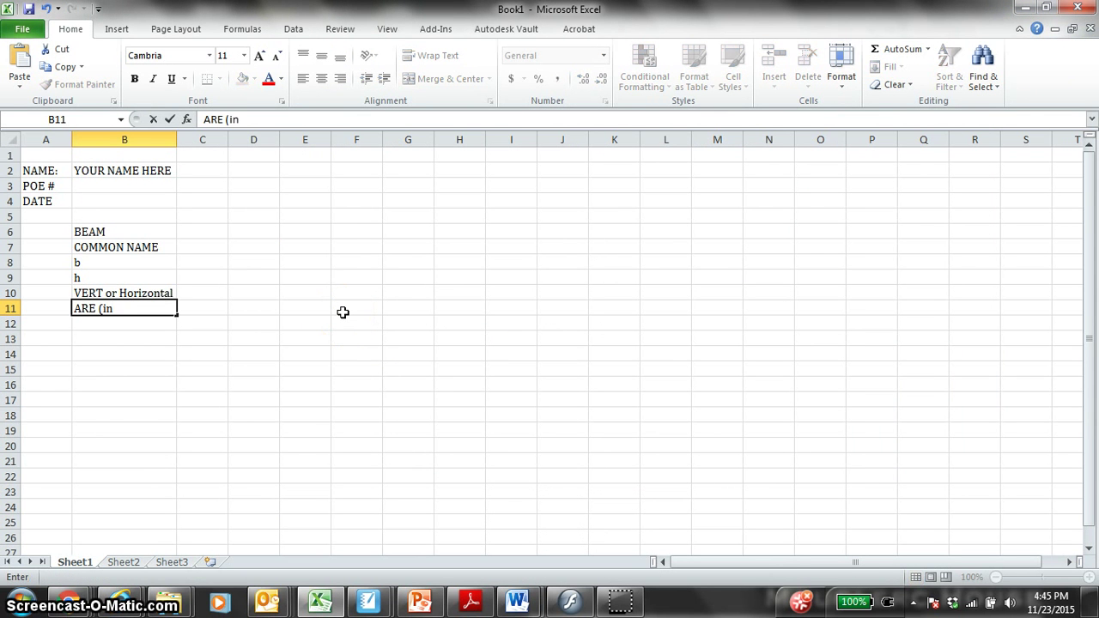
type("in")
key("Return")
Correct the misspelled area label in cell B11 so that it reads AREA (in ^ 2)
key("Up")
key("F2")
key("Left")
key("Left")
key("Left")
key("Left")
key("Left")
key("Left")
key("Left")
key("Left")
key("Left")
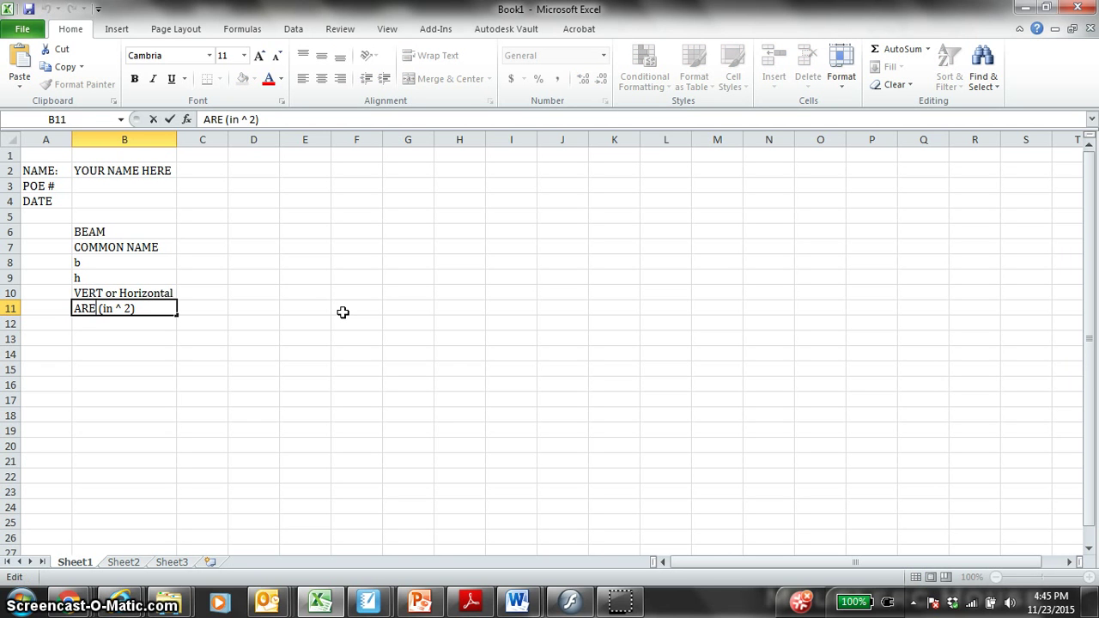
type("A")
key("Return")
Enter the label I = moment of inertia in cell B12 and autofit column B's width
key("BackSpace")
type("I = moment of")
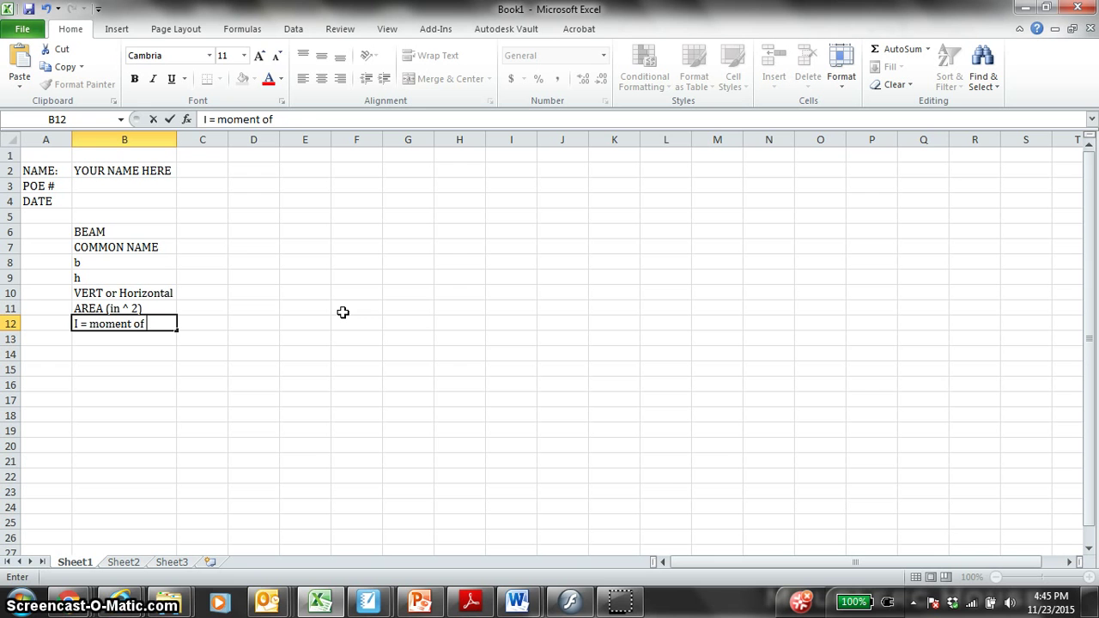
type(" inertia")
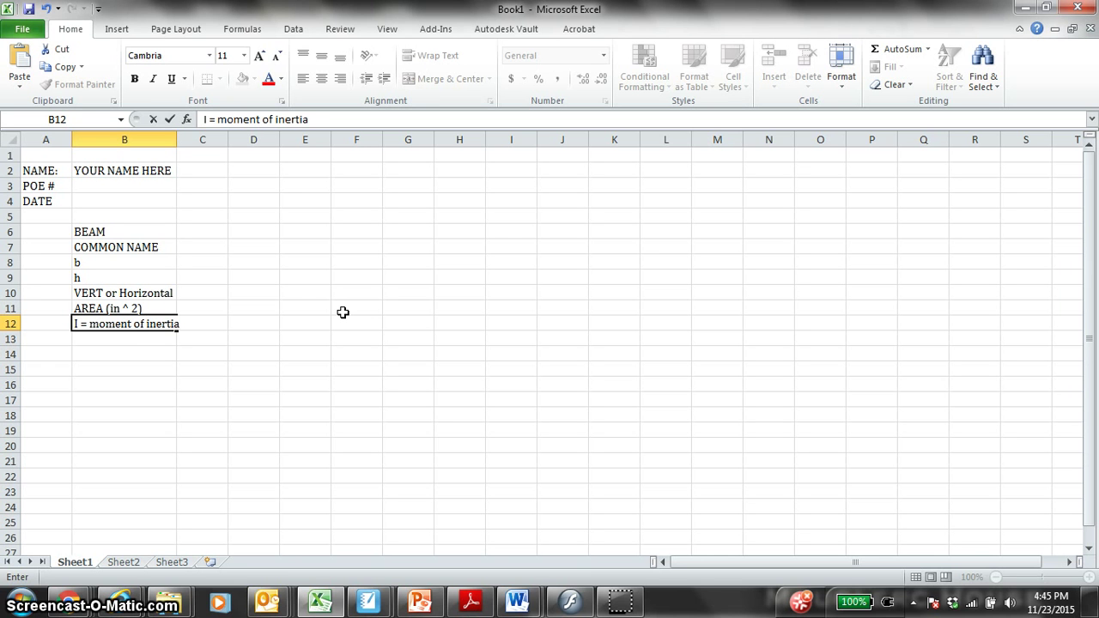
key("Return")
double_click(179, 138)
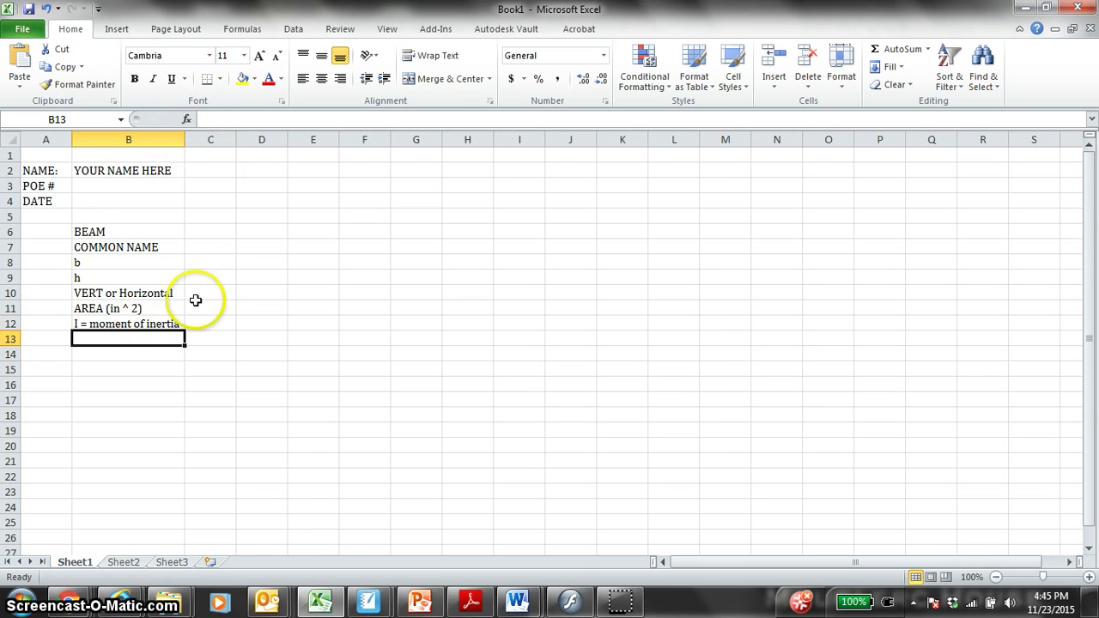
Append the unit (in ^ 4) to the moment of inertia label in B12 and autofit column B again
left_click(142, 324)
left_click(319, 118)
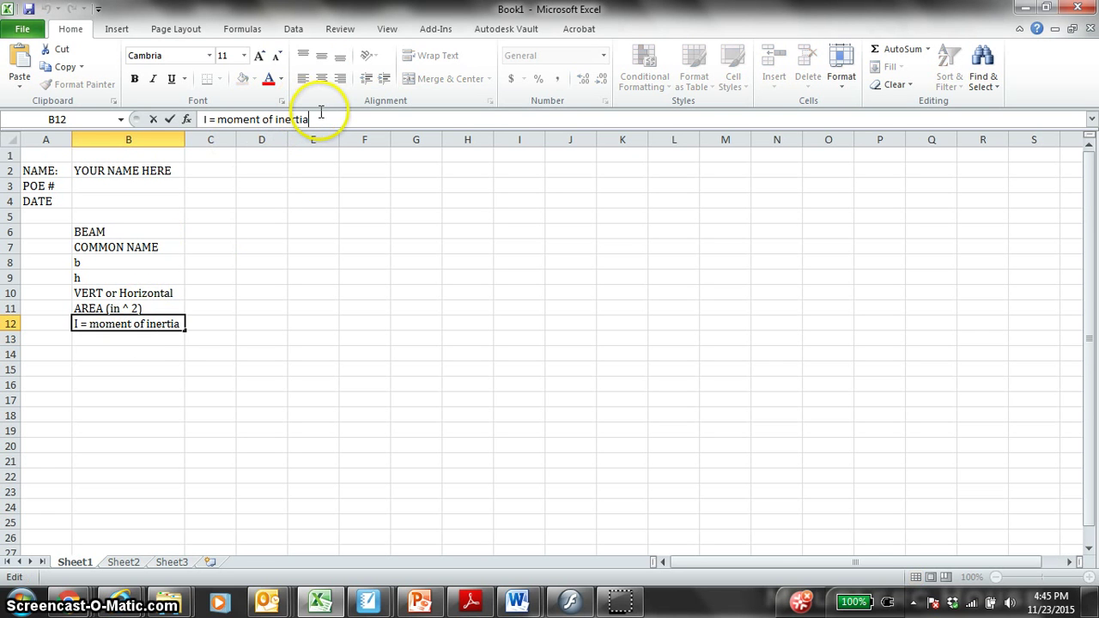
type("(in")
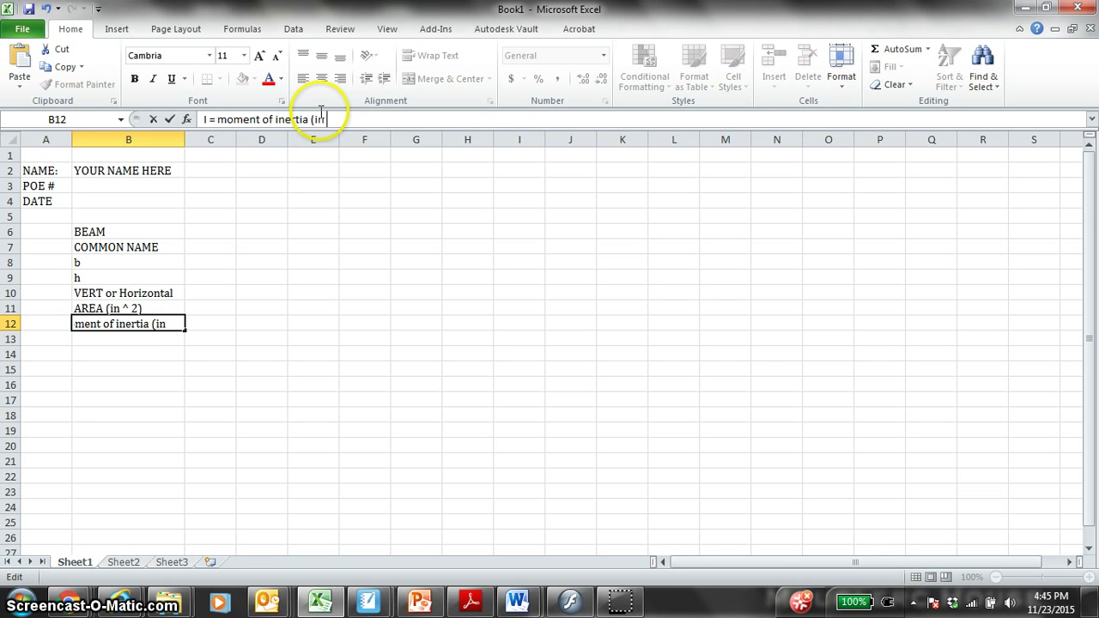
type(" ^ 4)")
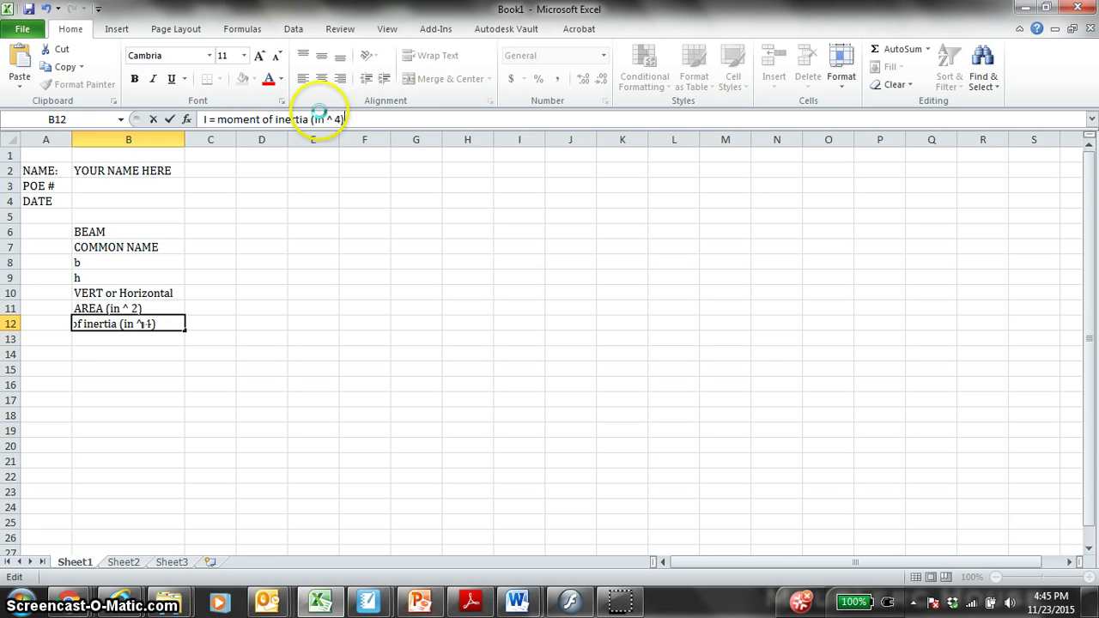
key("Return")
double_click(185, 139)
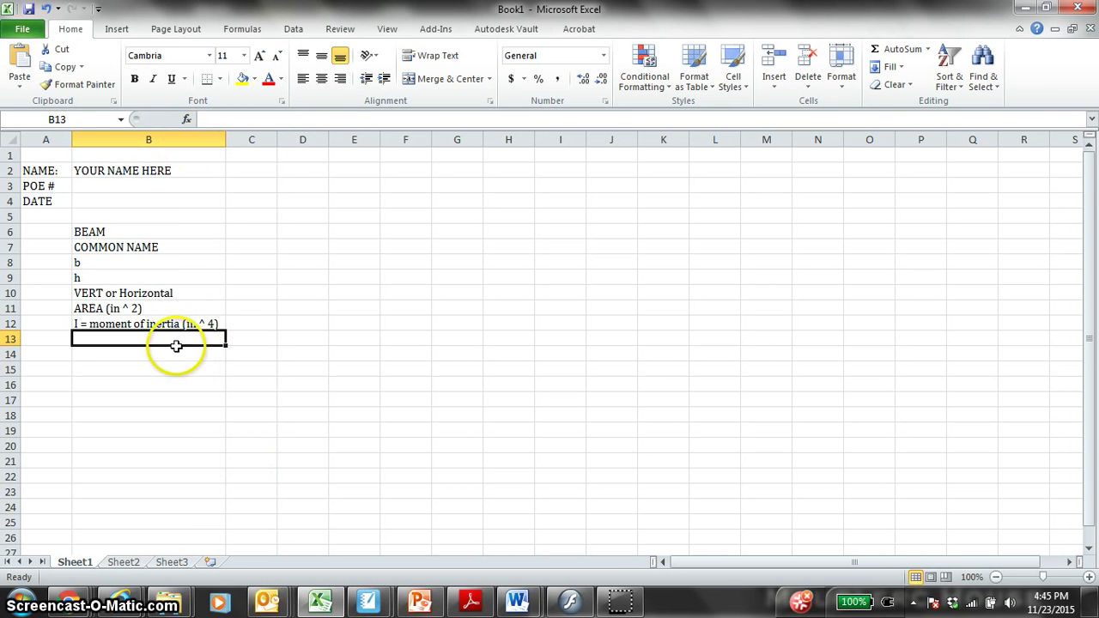
Check the Word table for its last row and enter the label DEFLECTION (inch.) in cell B13 of the Excel sheet
mouse_move(519, 600)
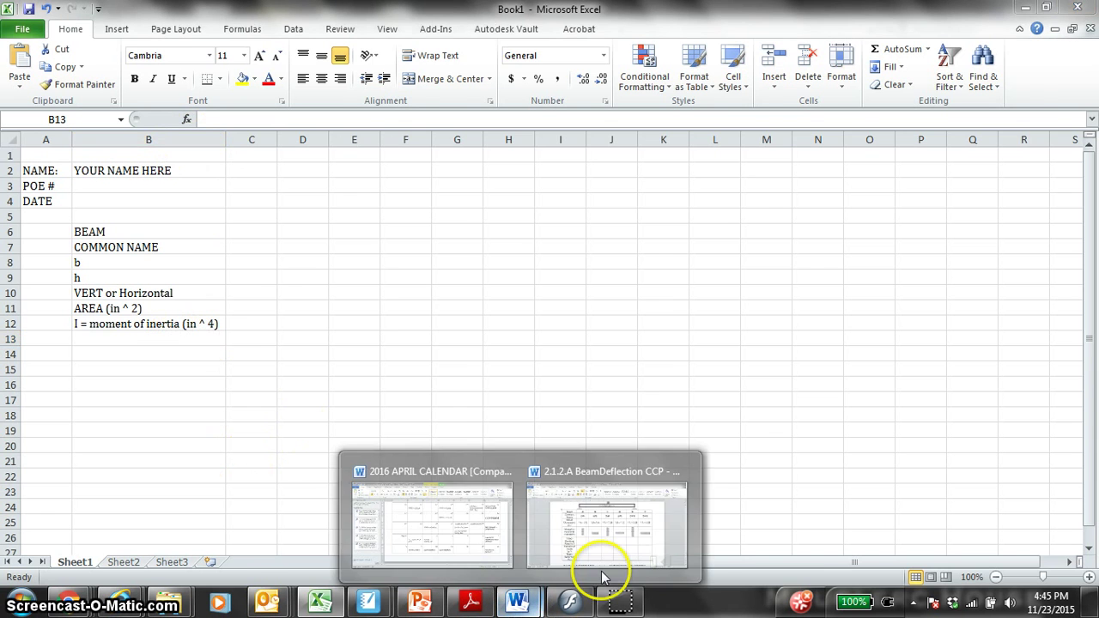
left_click(631, 480)
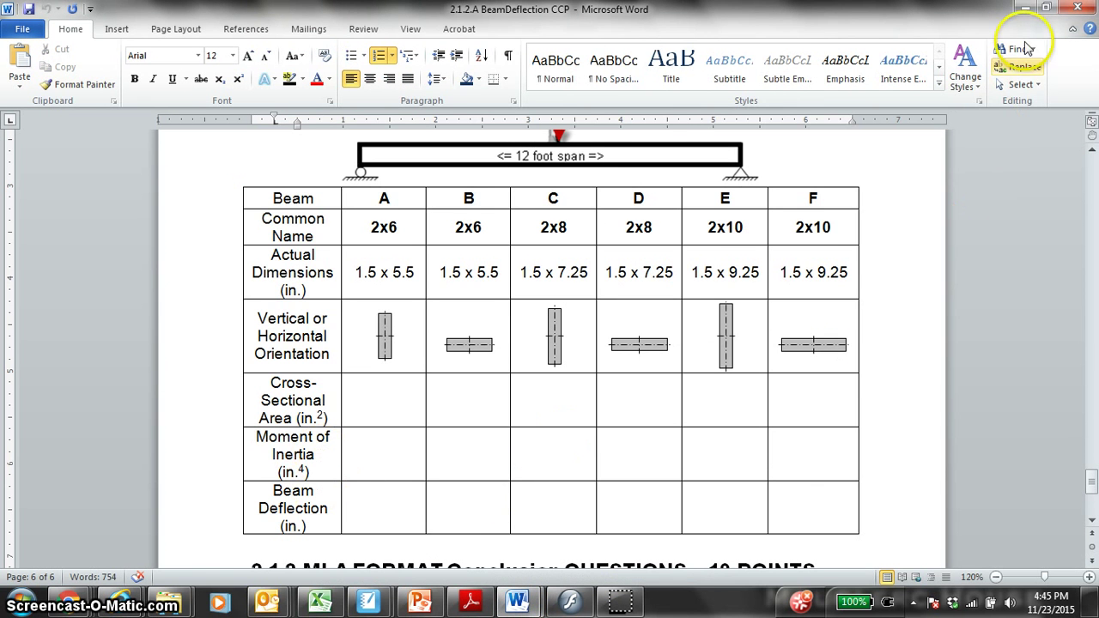
left_click(1025, 8)
key("Caps_Lock")
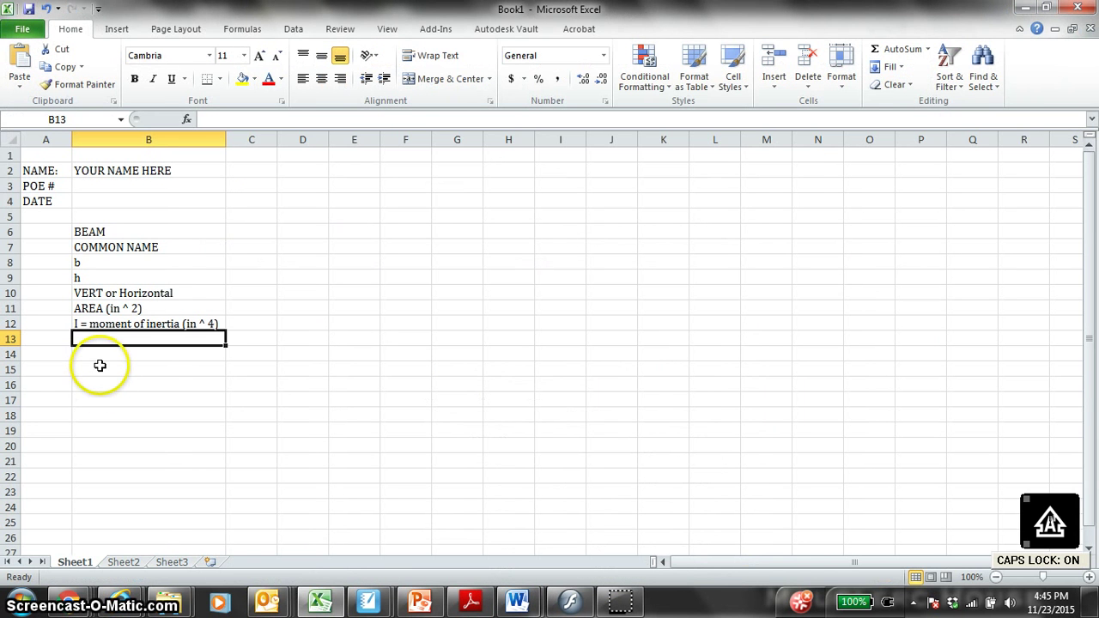
type("DEFLECTION )(")
key("BackSpace")
key("BackSpace")
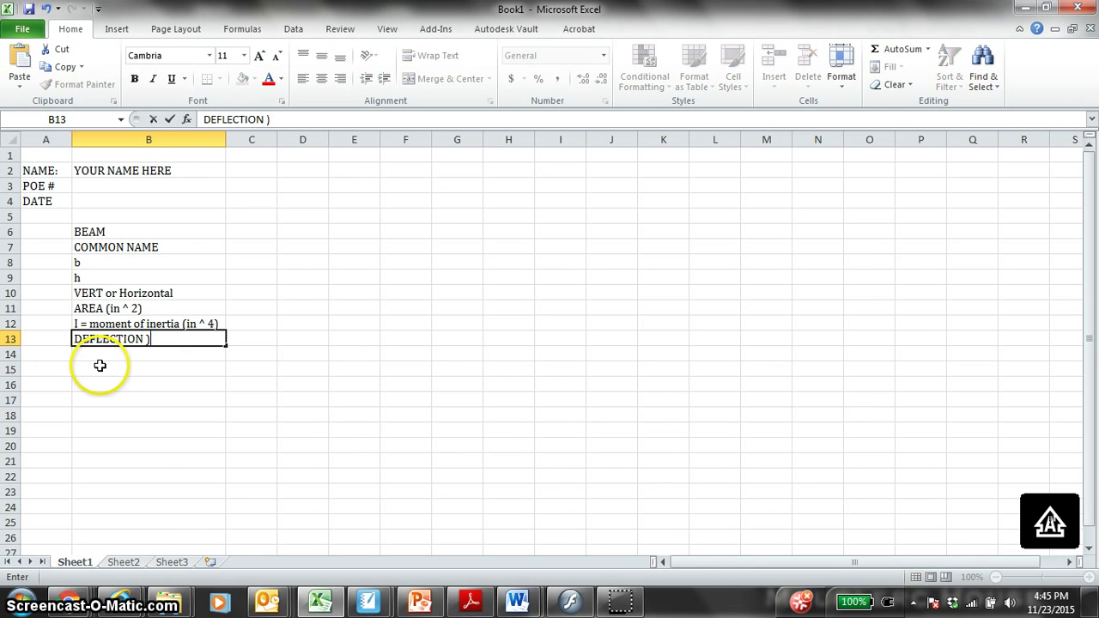
key("Caps_Lock")
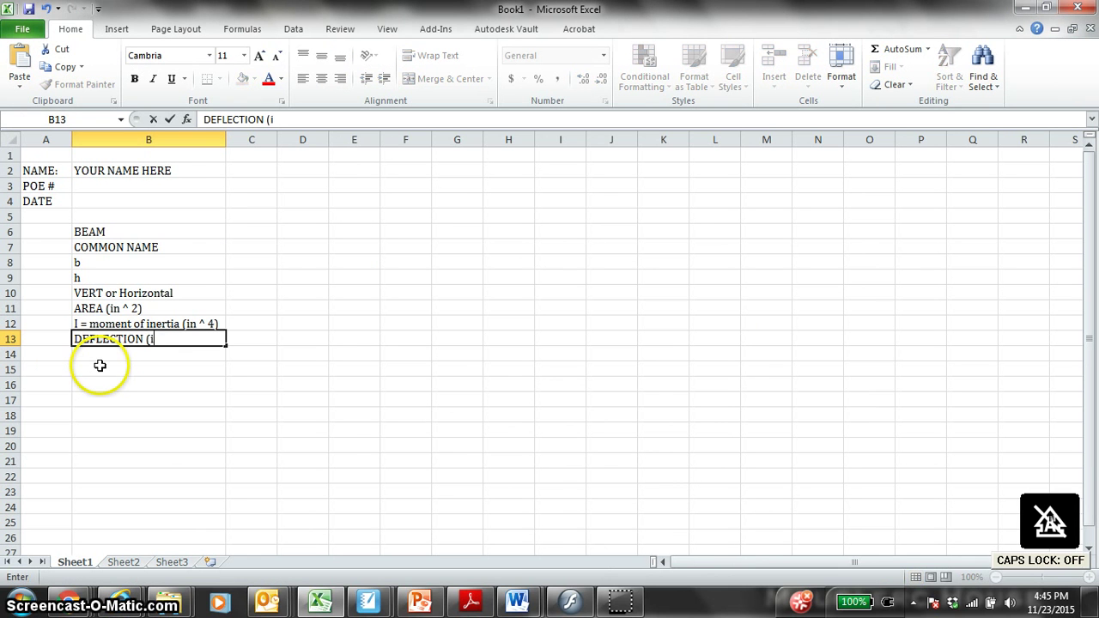
type("(inch.")
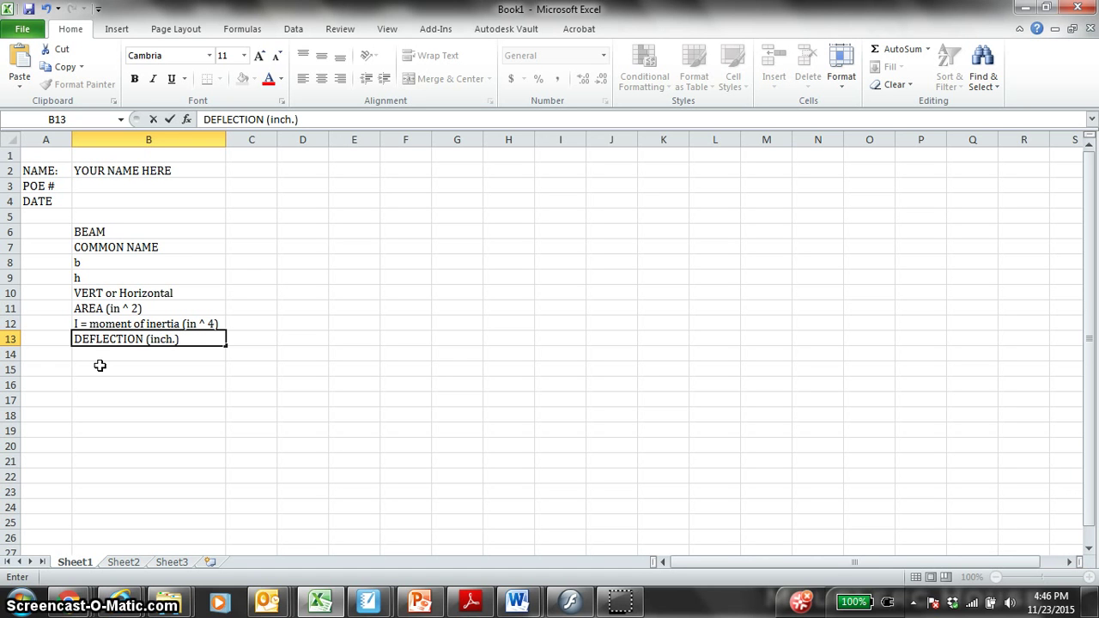
Right-align the row labels in cells B6 through B13
left_click(178, 232)
left_click_drag(178, 232, 206, 343)
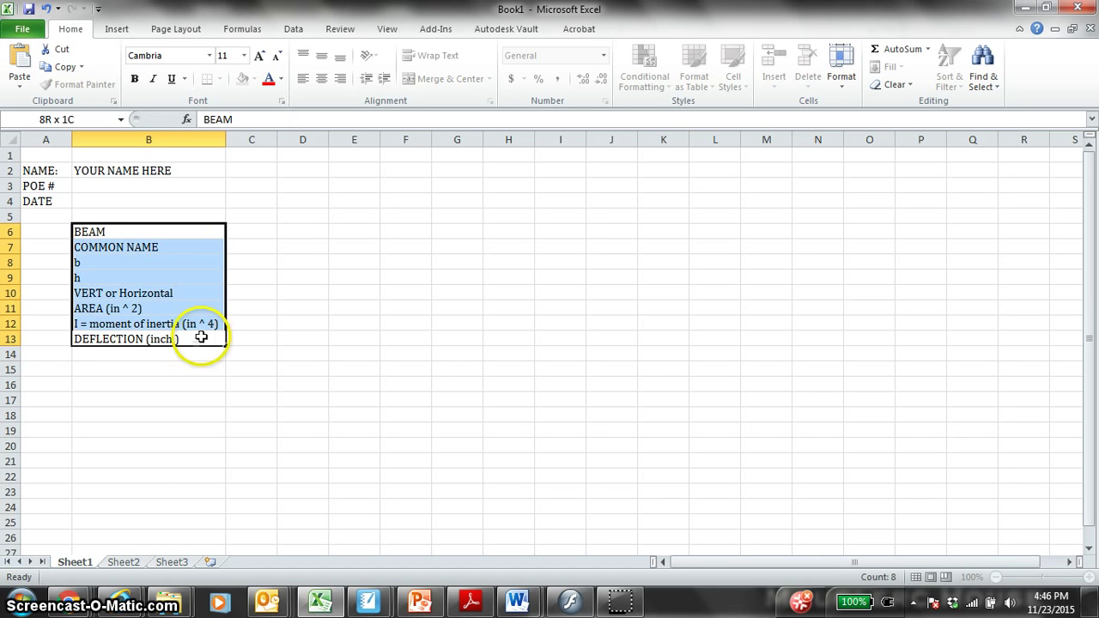
left_click(340, 78)
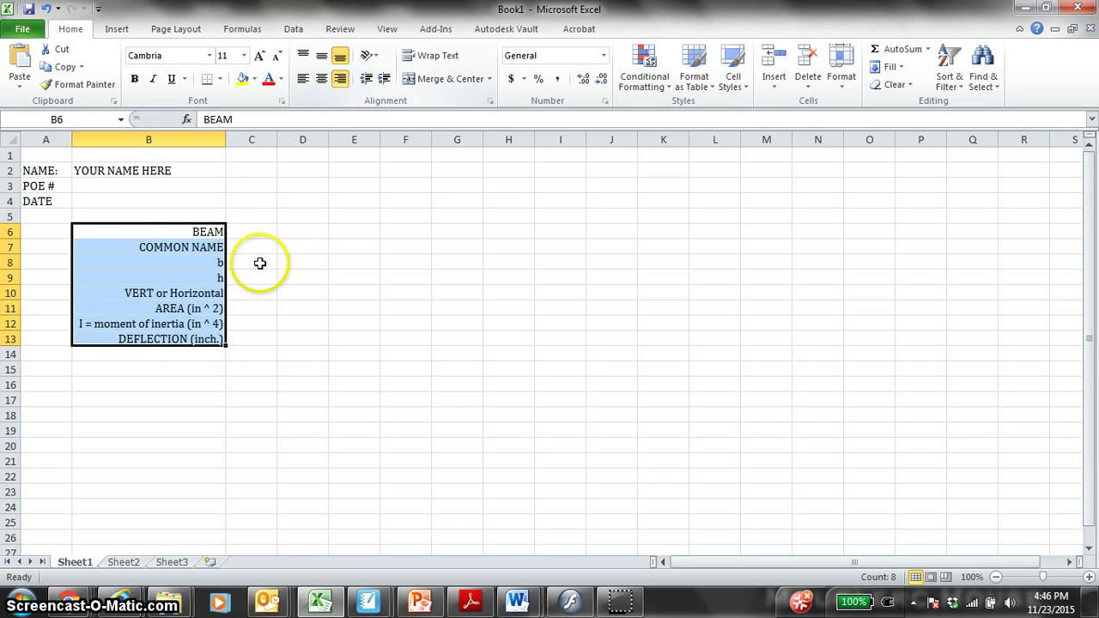
left_click(210, 262)
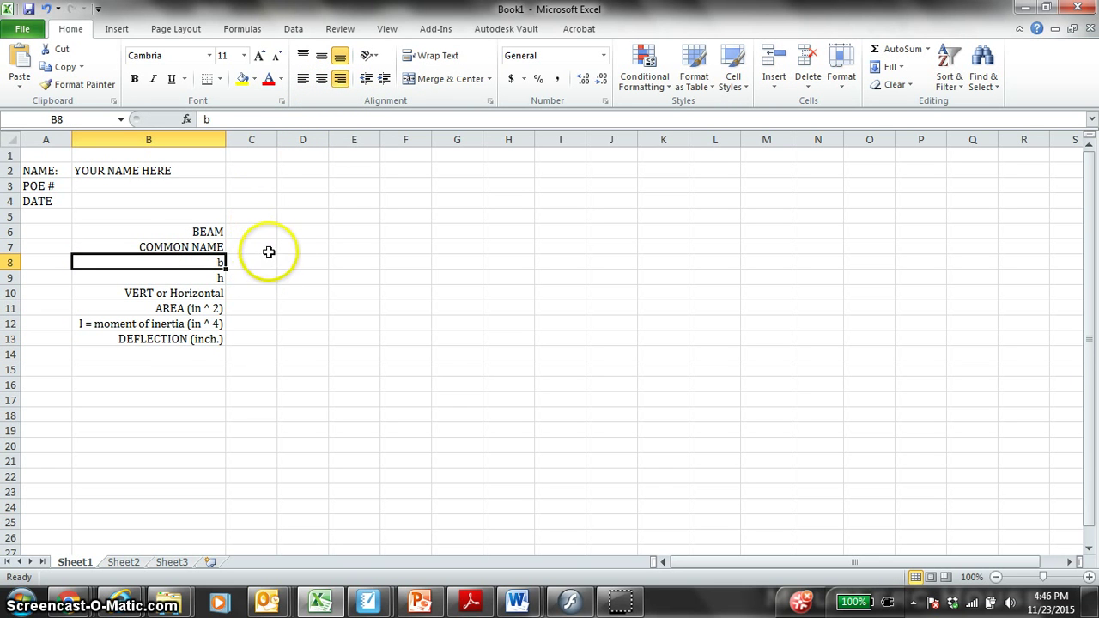
Enter the beam letters A, B, C, D, E and F across the BEAM row in cells C6 through H6
left_click(256, 232)
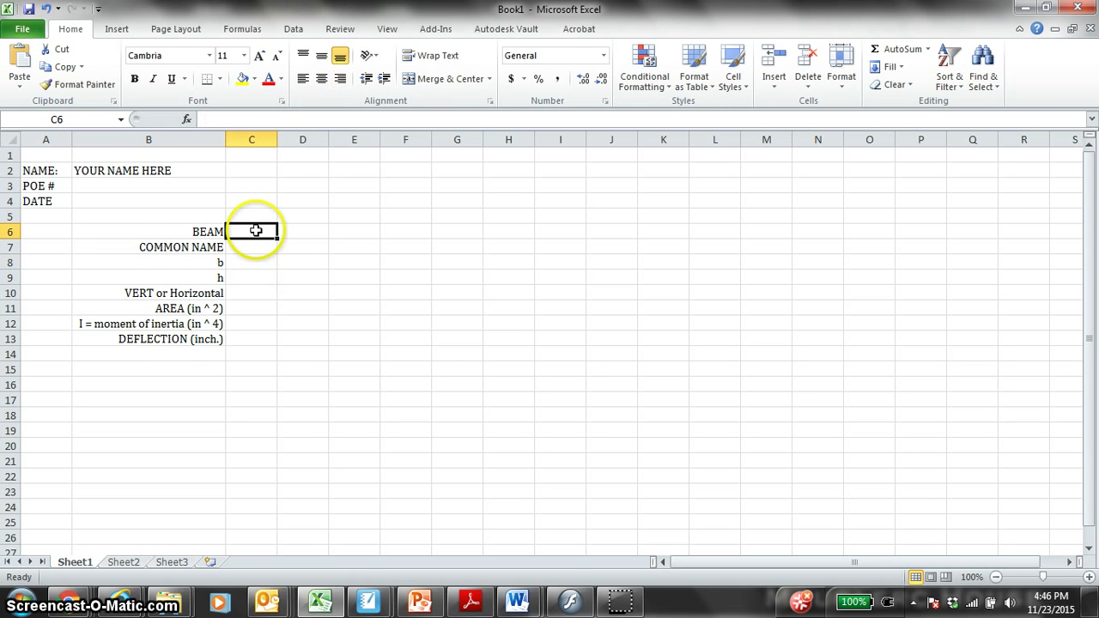
type("A")
key("Tab")
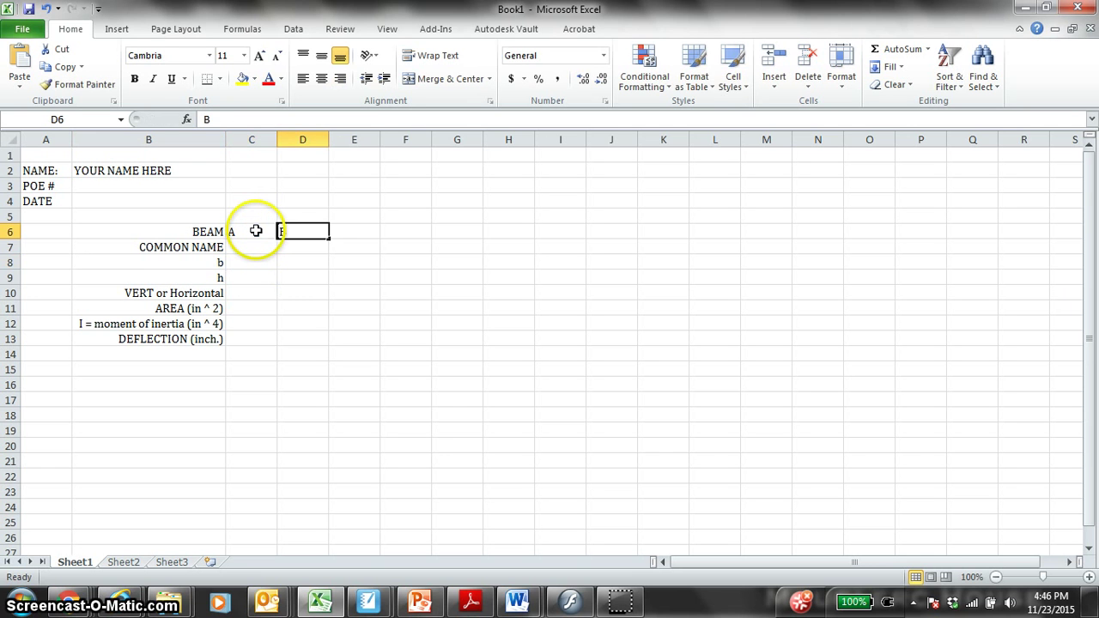
key("Tab")
type("C")
key("Tab")
type("D")
key("Tab")
type("E")
key("Tab")
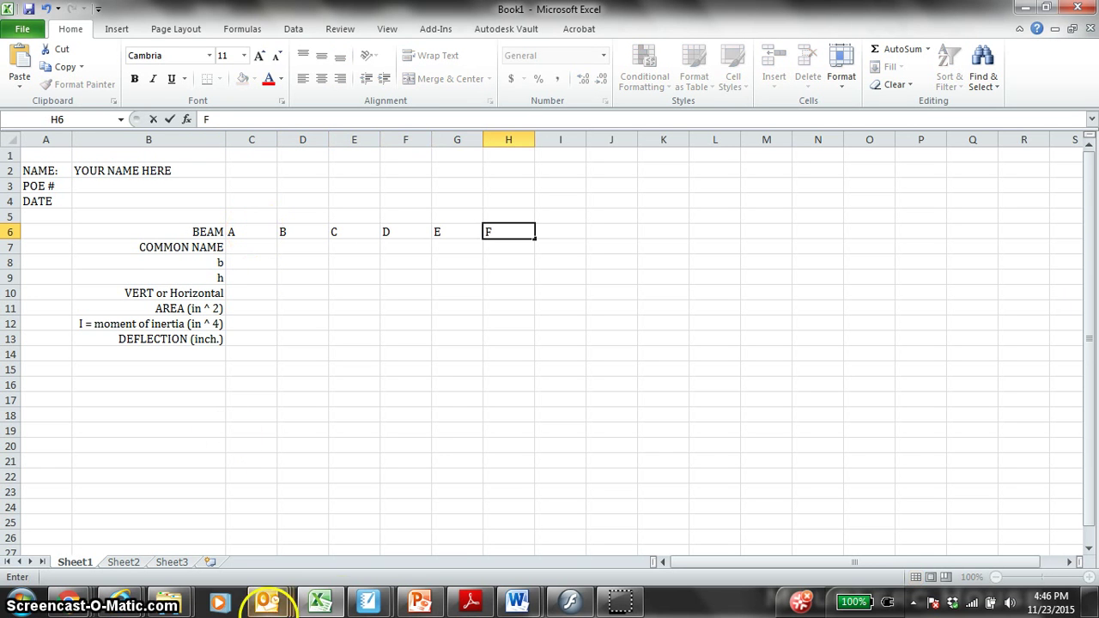
Copy the six common names, 2x6 through 2x10, from the Word table and paste them into the Excel sheet starting at cell C7
mouse_move(517, 601)
left_click(627, 499)
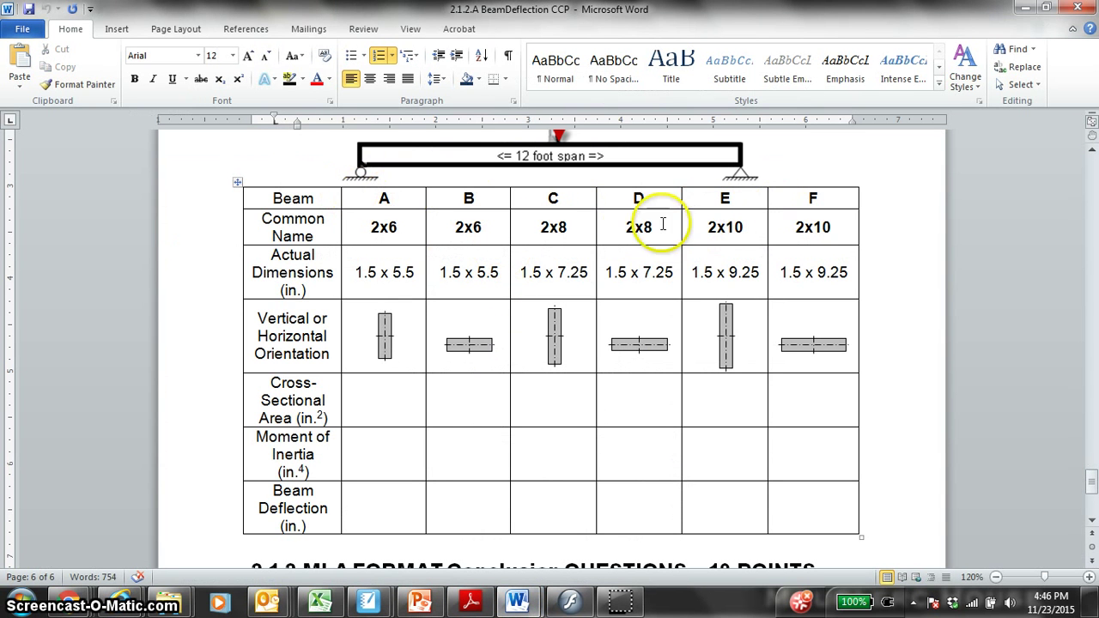
left_click_drag(380, 226, 796, 229)
key("ctrl+c")
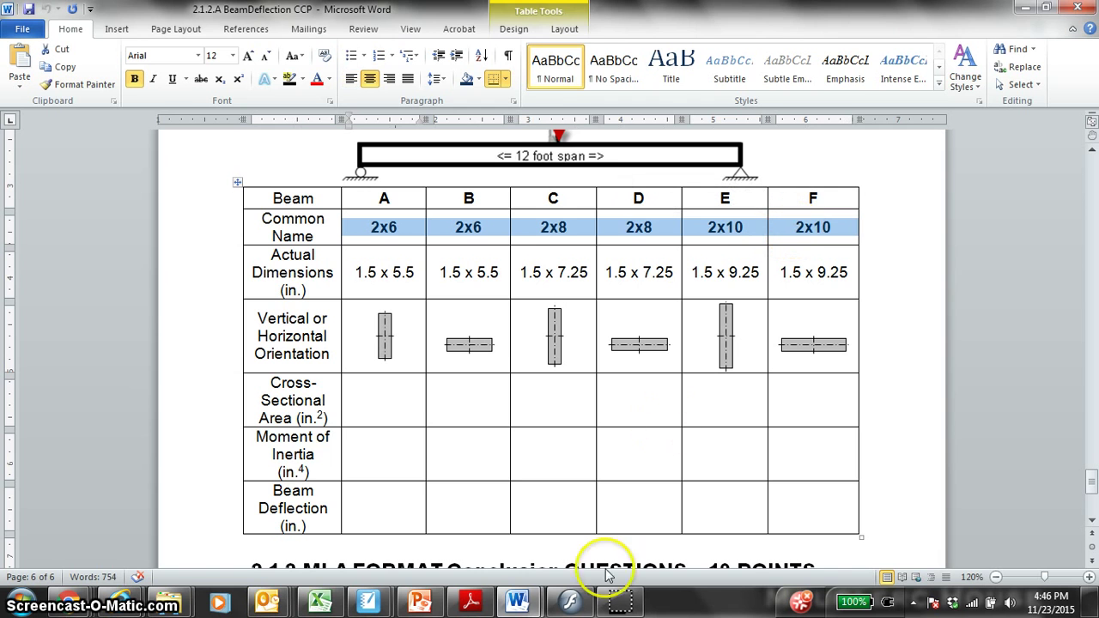
left_click(385, 552)
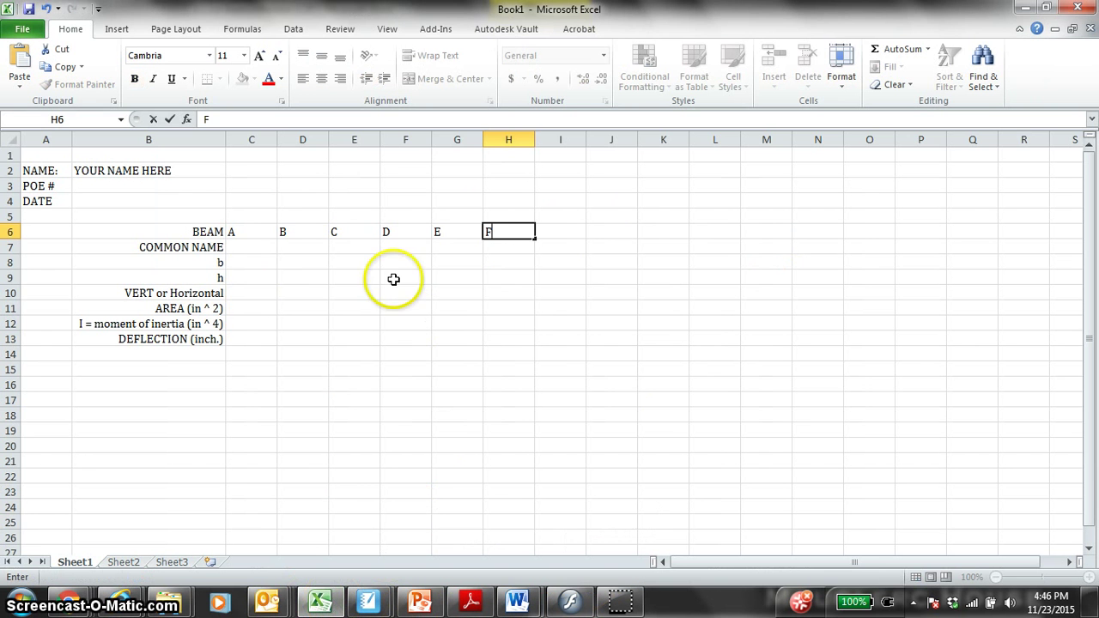
left_click(268, 246)
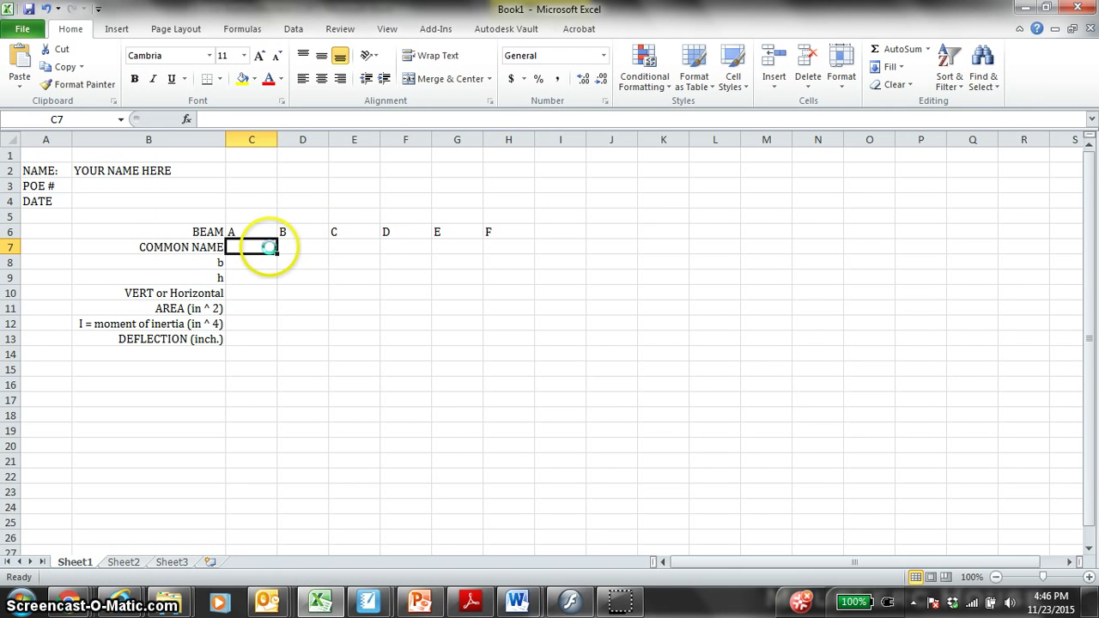
key("ctrl+v")
left_click(303, 265)
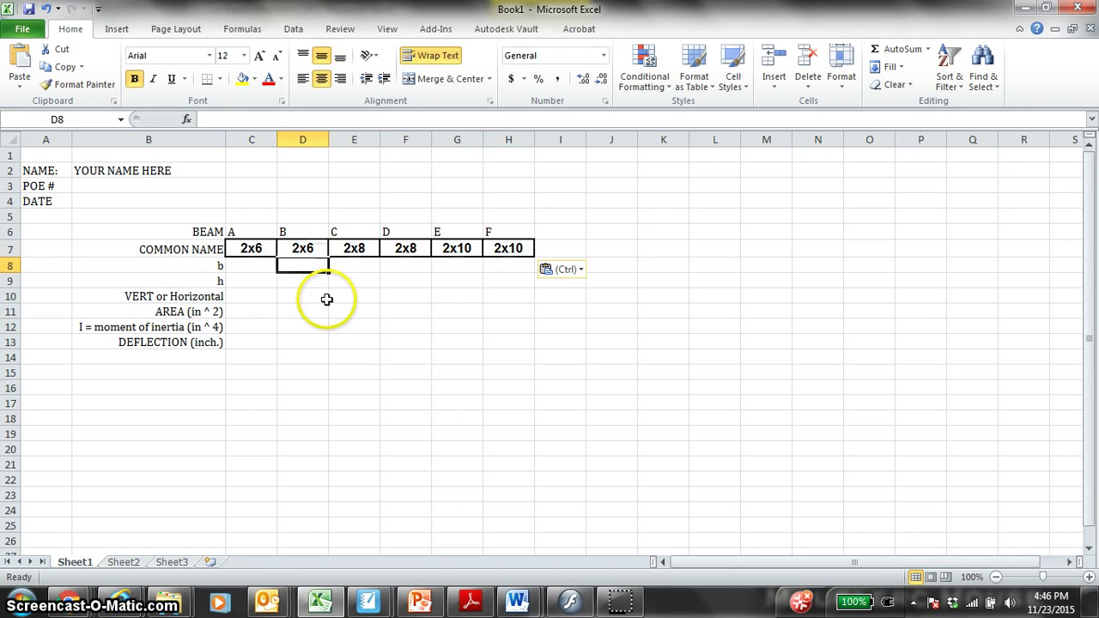
Center the contents of the beam data range C6 through H13 horizontally
left_click(249, 230)
left_click_drag(262, 232, 525, 342)
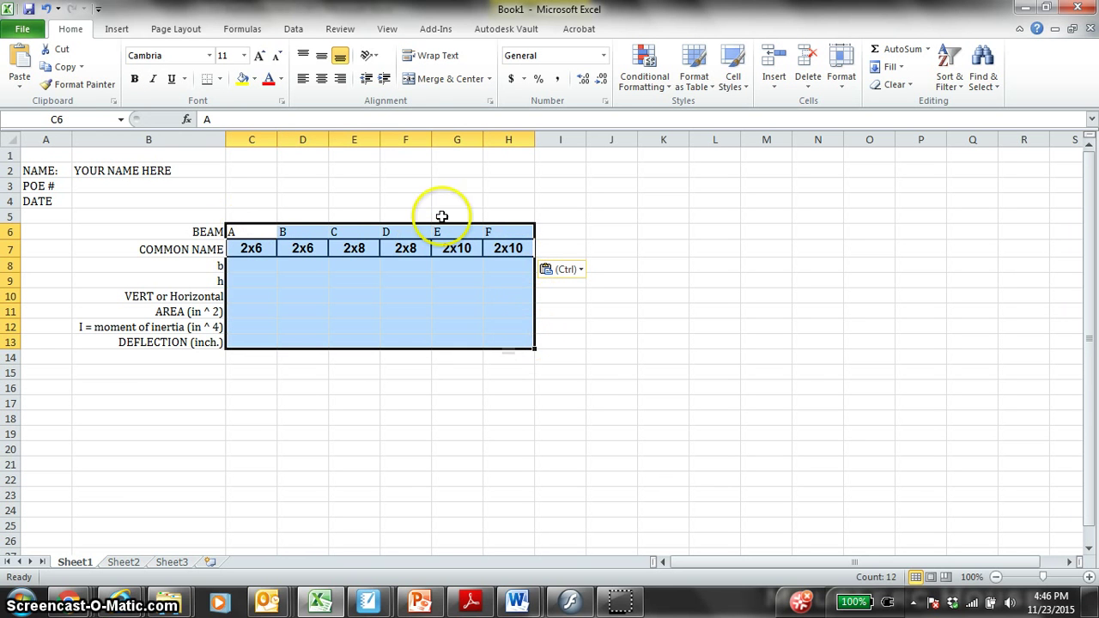
left_click(321, 79)
left_click(316, 267)
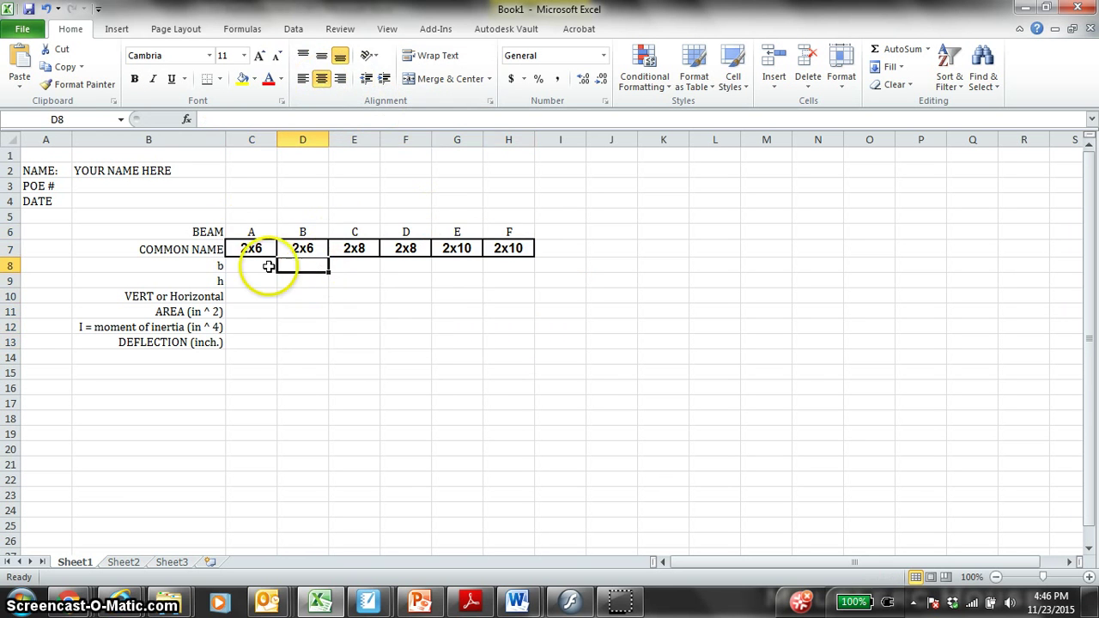
left_click(266, 267)
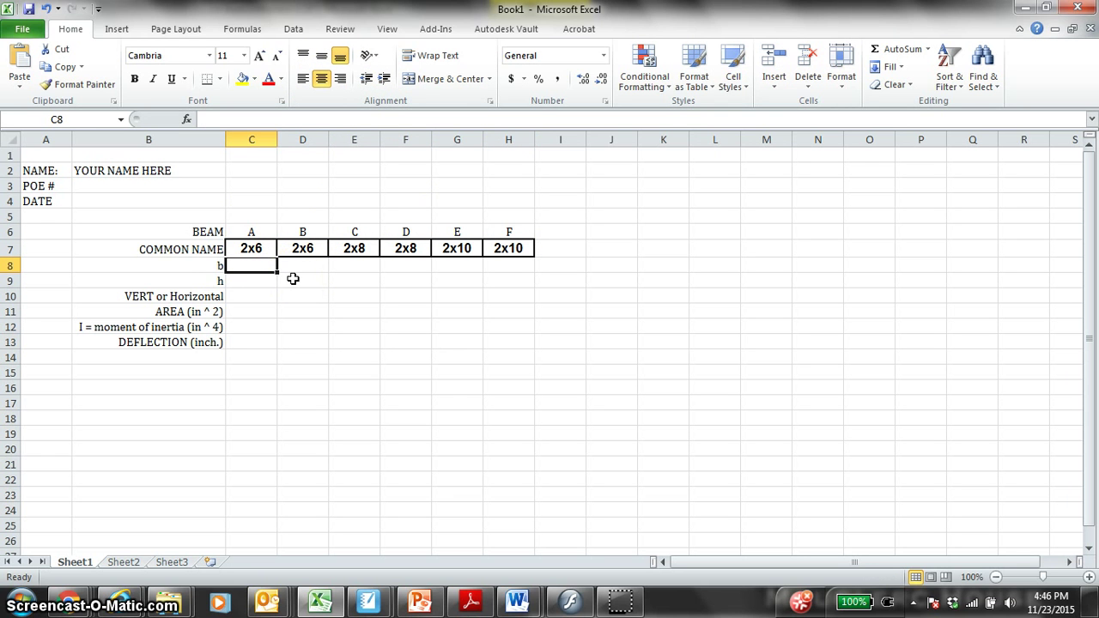
Make the b and h labels in cells B8 and B9 bold
left_click(215, 266)
left_click_drag(212, 265, 215, 281)
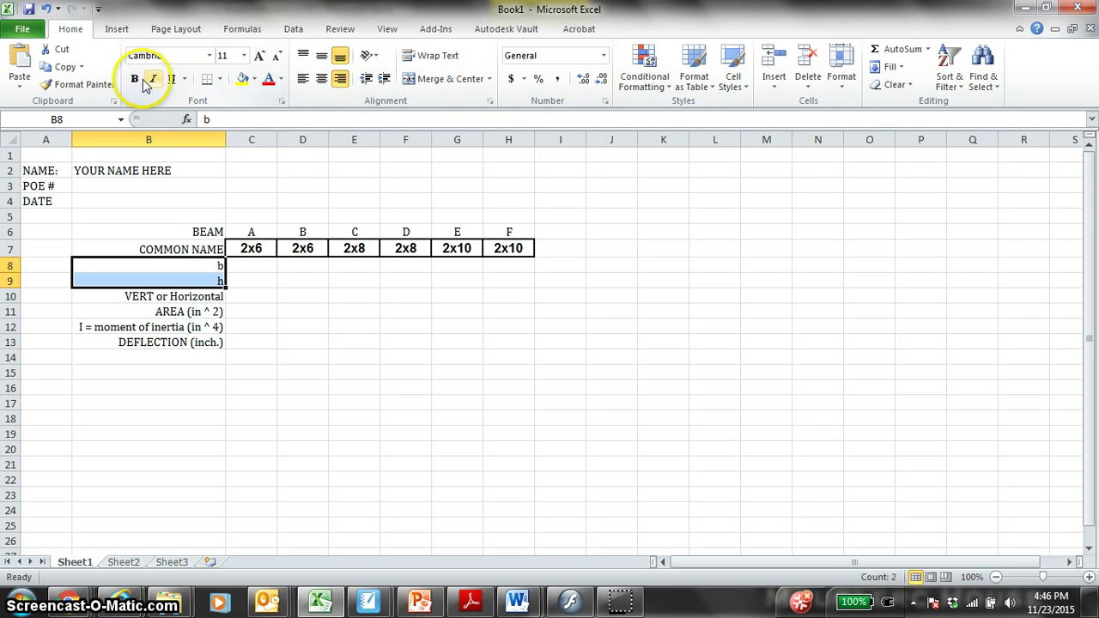
left_click(133, 78)
left_click(253, 266)
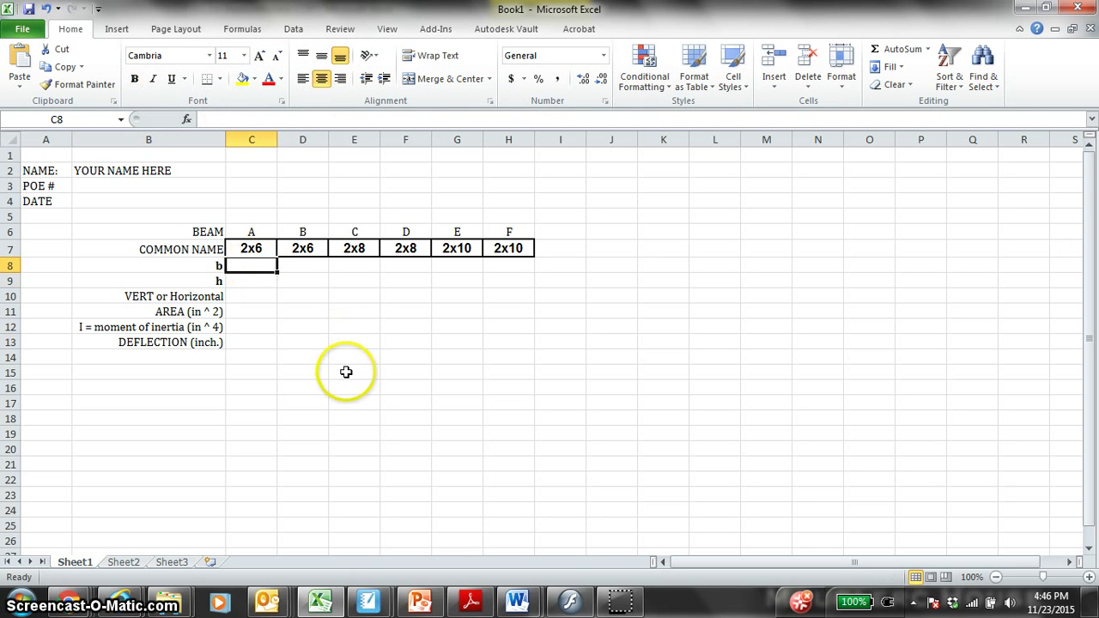
Examine the actual dimensions and orientation of beams A to F in the Word table, and return to the Excel sheet
left_click(258, 296)
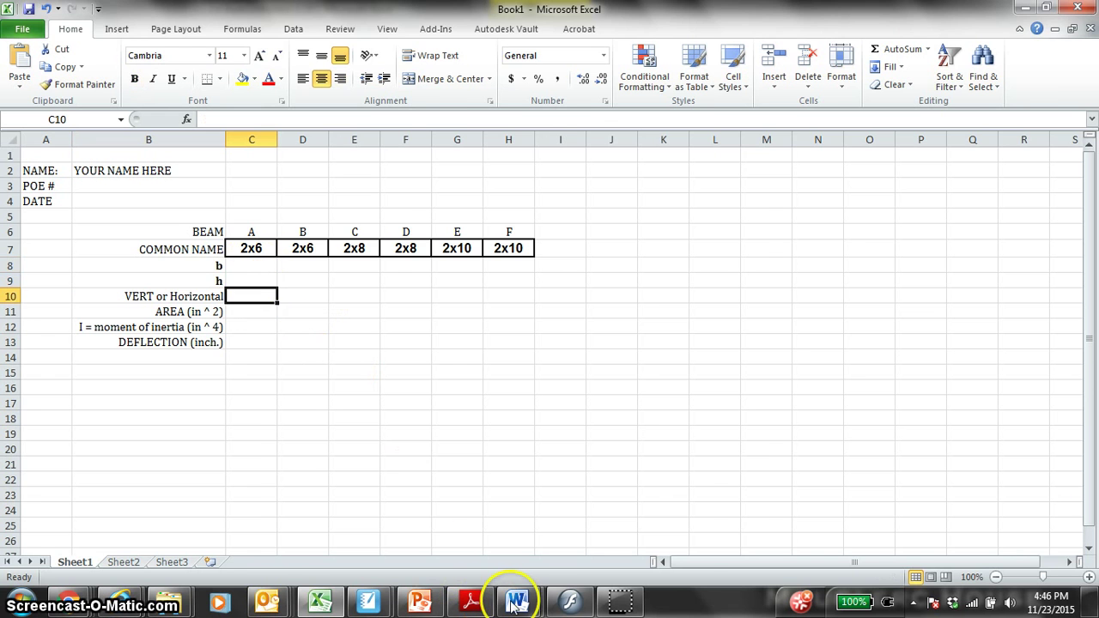
mouse_move(516, 603)
left_click(592, 534)
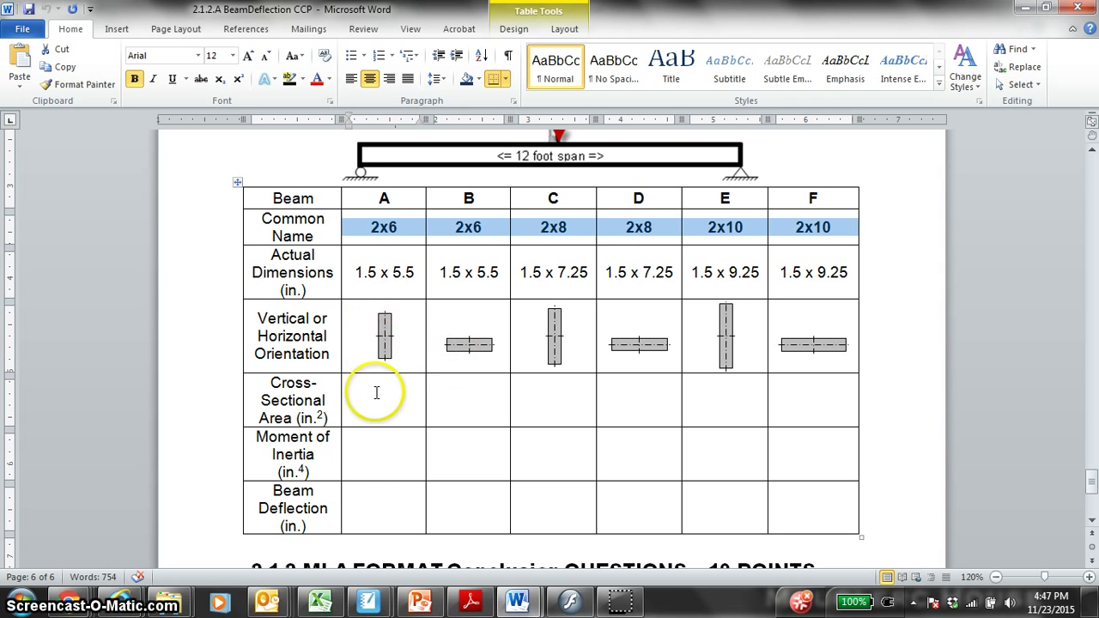
mouse_move(538, 592)
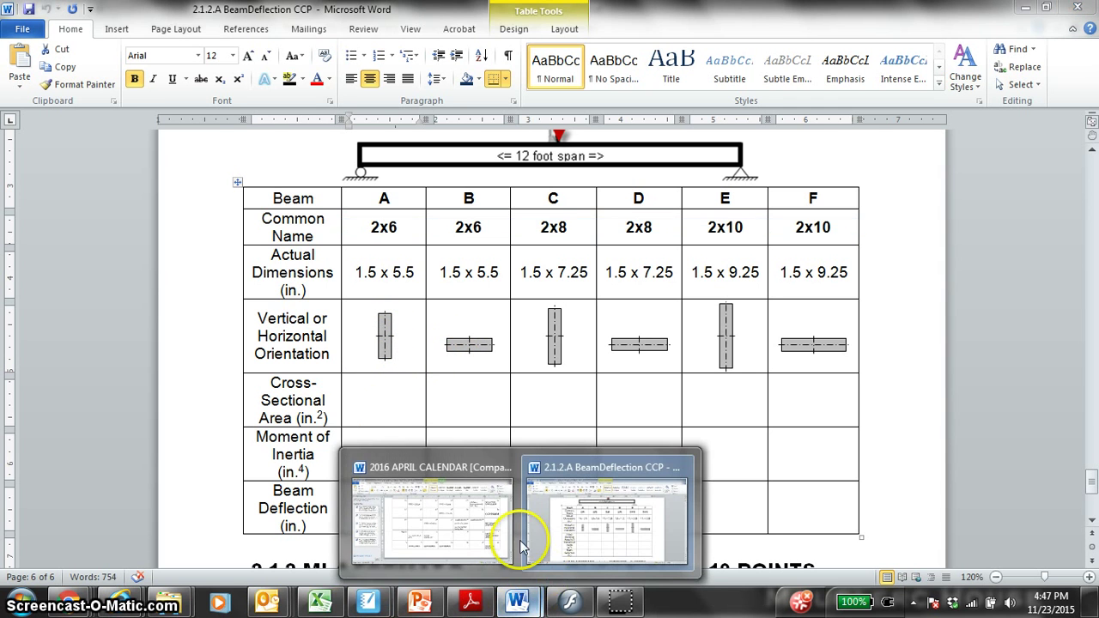
mouse_move(499, 542)
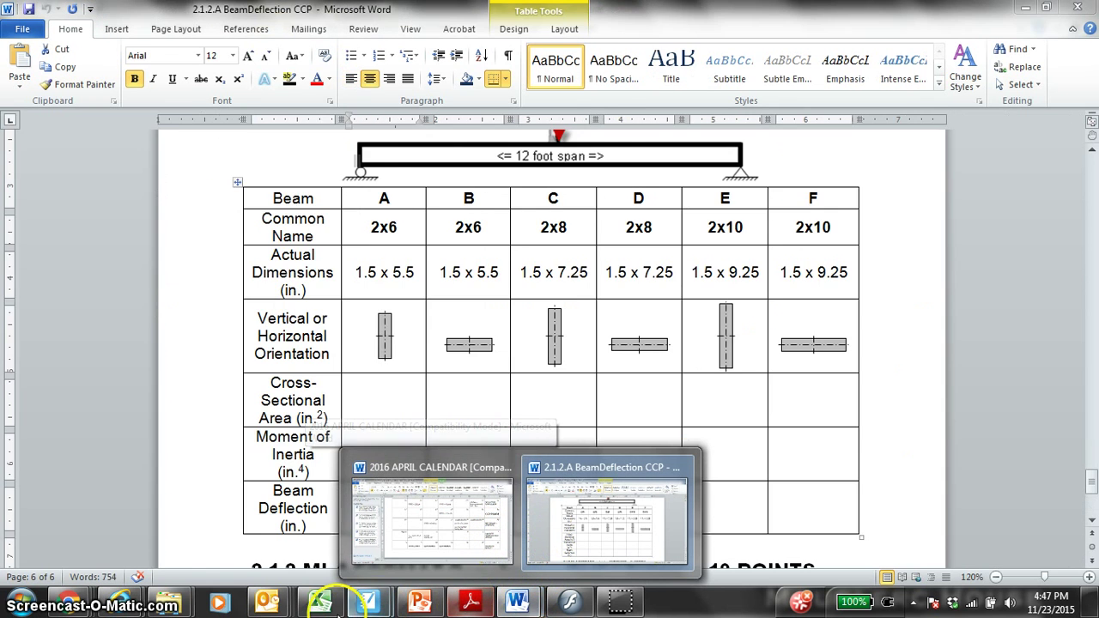
left_click(320, 601)
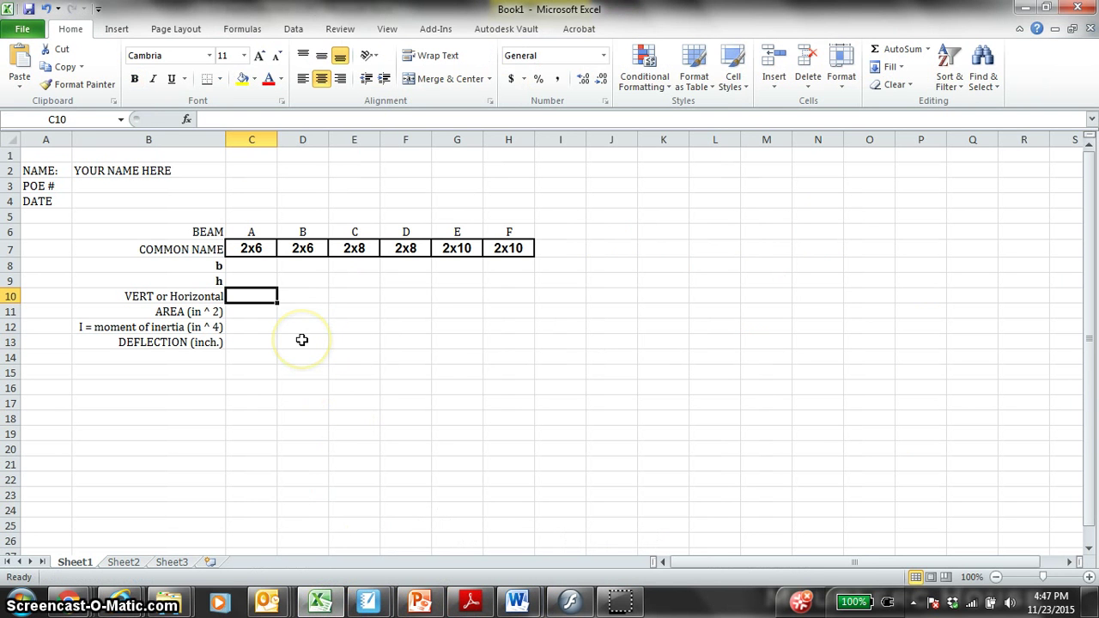
Fill the orientation row from C10 to H10 with VERT and HORIZ alternately, starting with VERT for beam A
type("VERT")
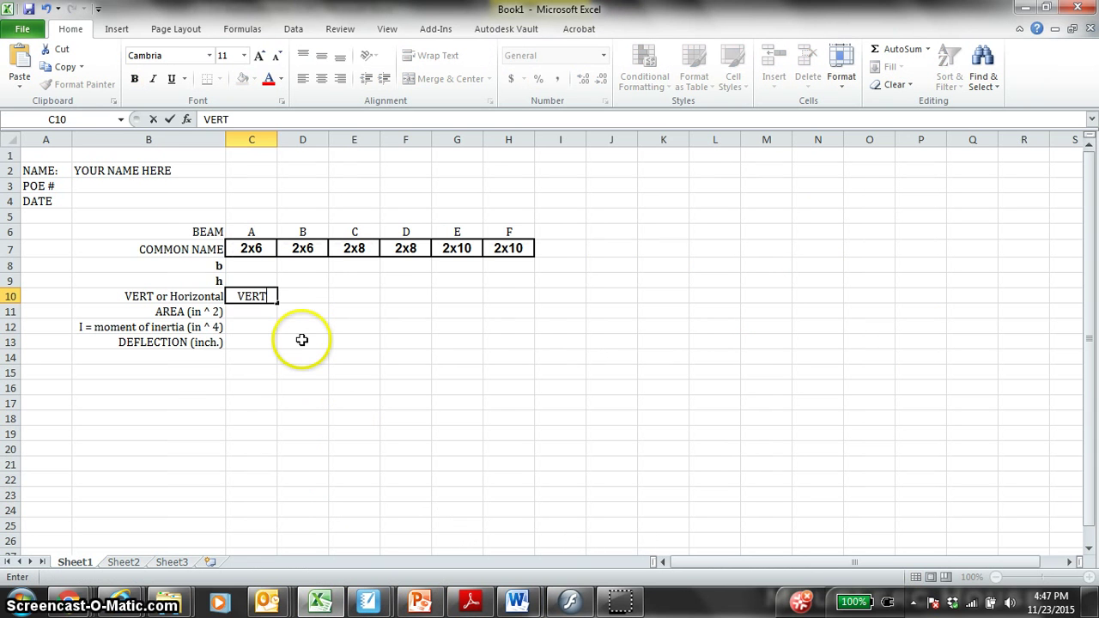
key("Tab")
key("Caps_Lock")
key("BackSpace")
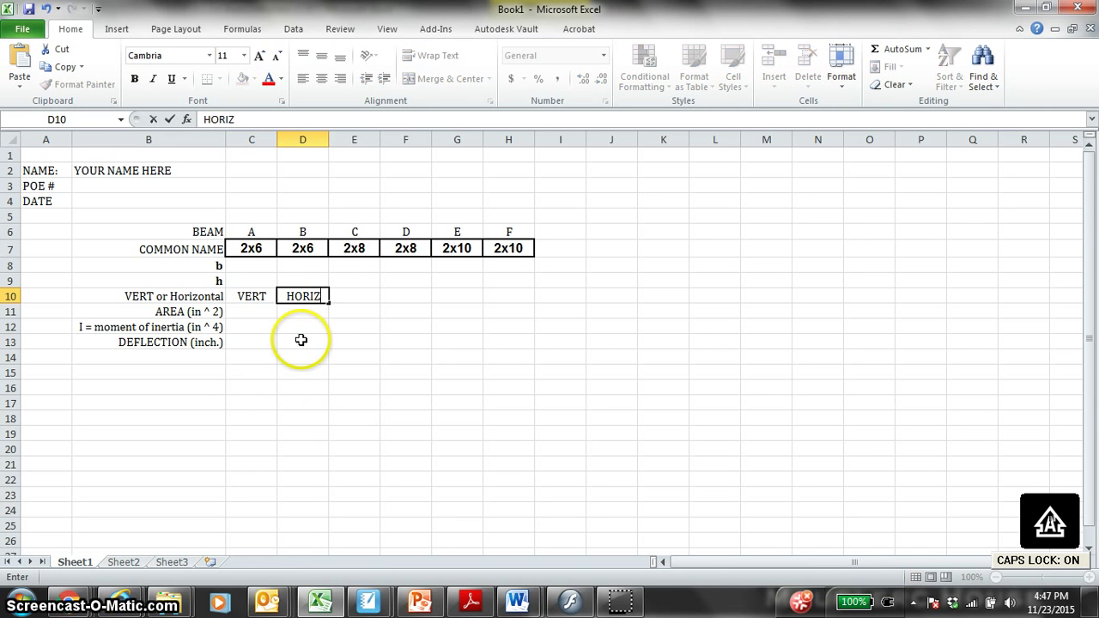
key("Tab")
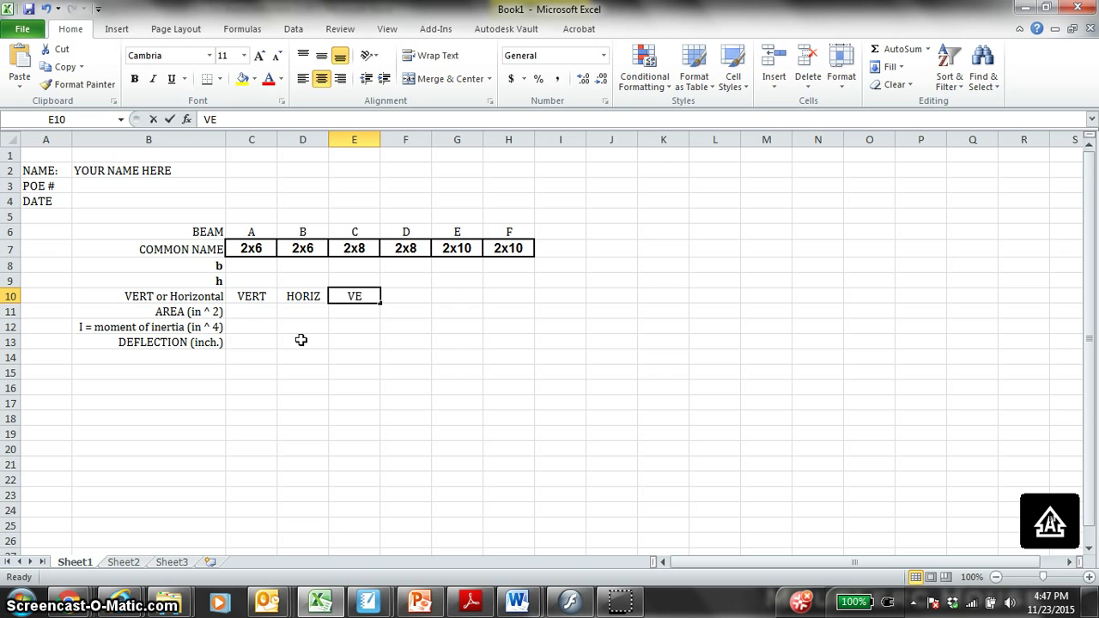
key("Tab")
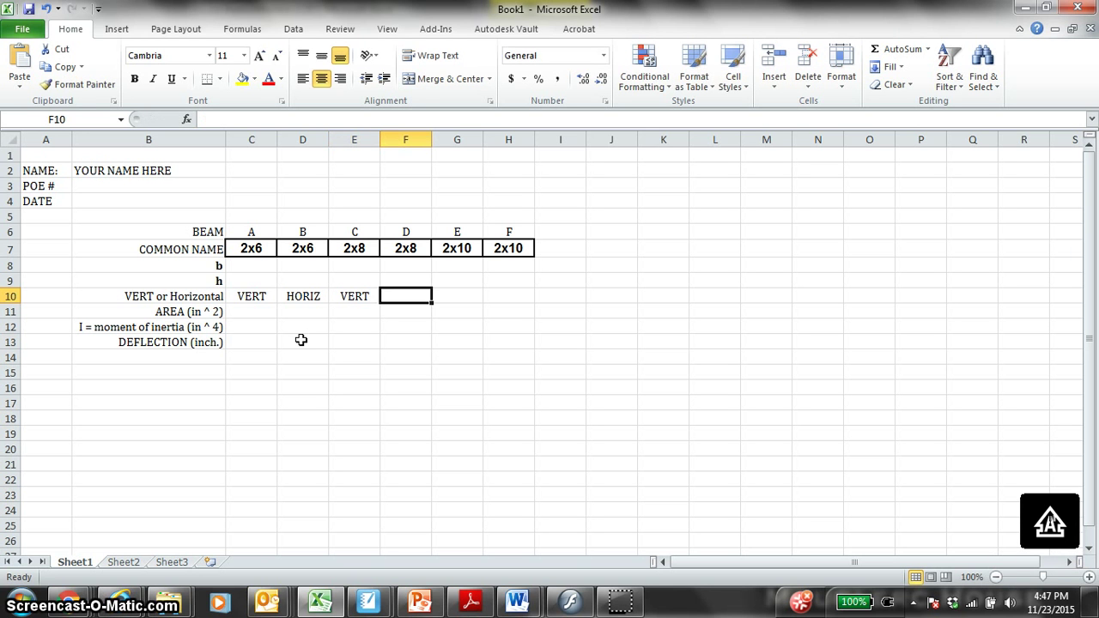
type("HORIZ")
key("Tab")
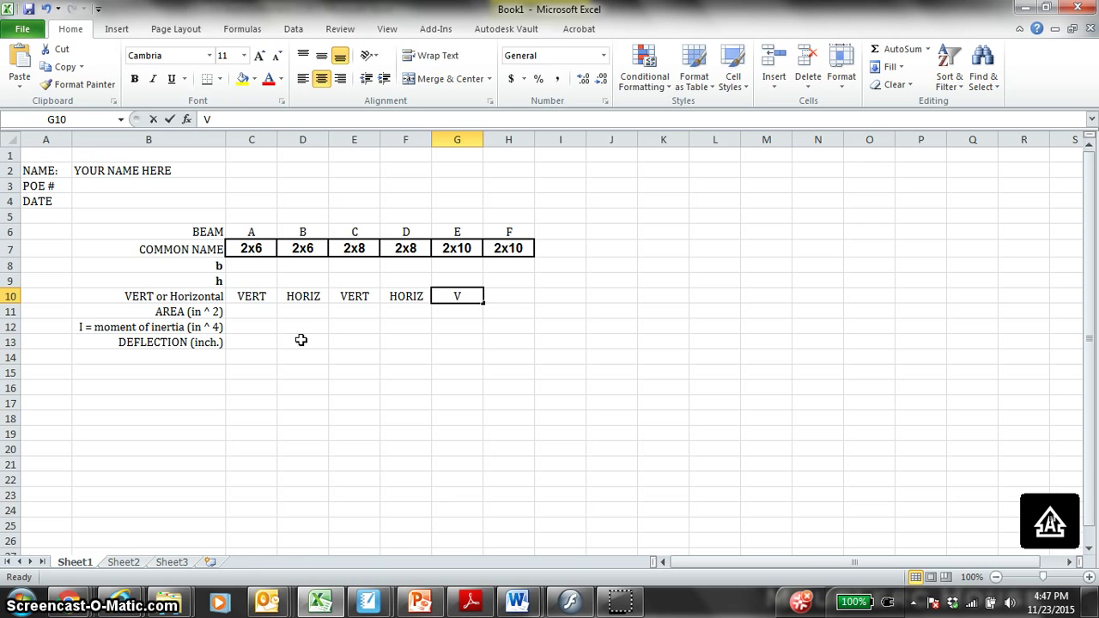
type("VERT")
key("Tab")
type("H")
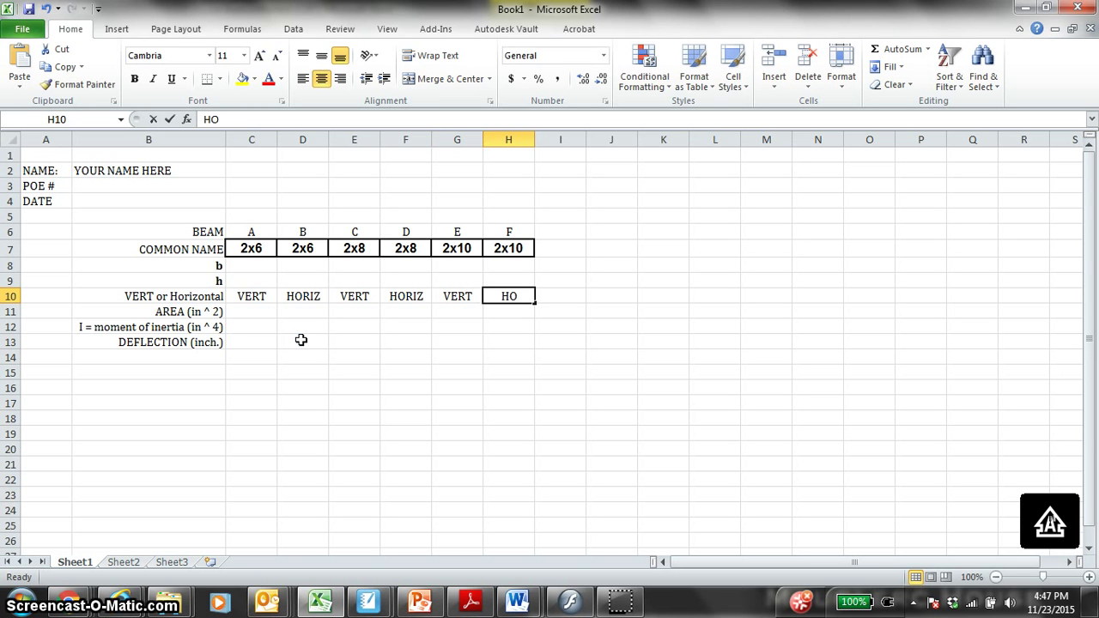
type("ORIZ")
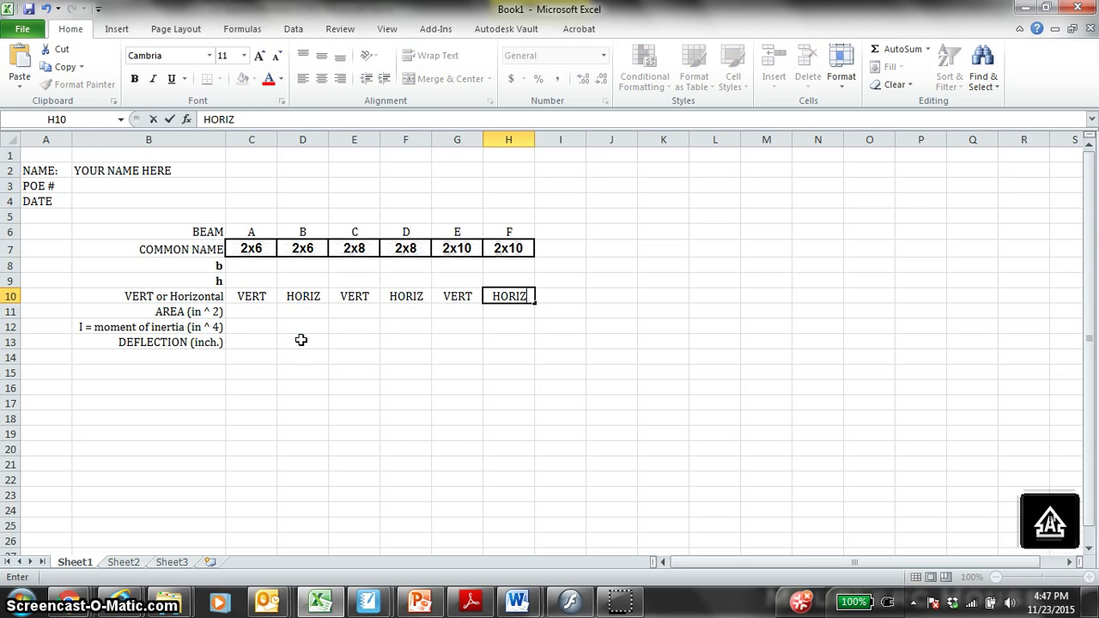
Check the actual dimensions in the Word table, and enter beam A's b as 1.5 in C8 and h as 5.5 in C9 in Excel
left_click(250, 265)
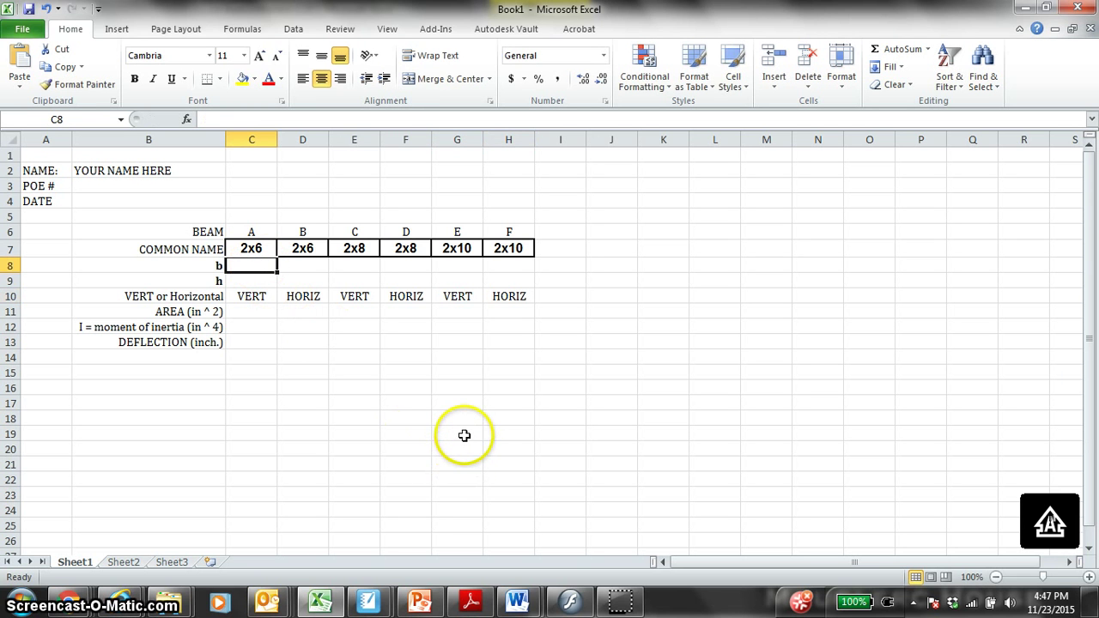
left_click(520, 598)
left_click(612, 545)
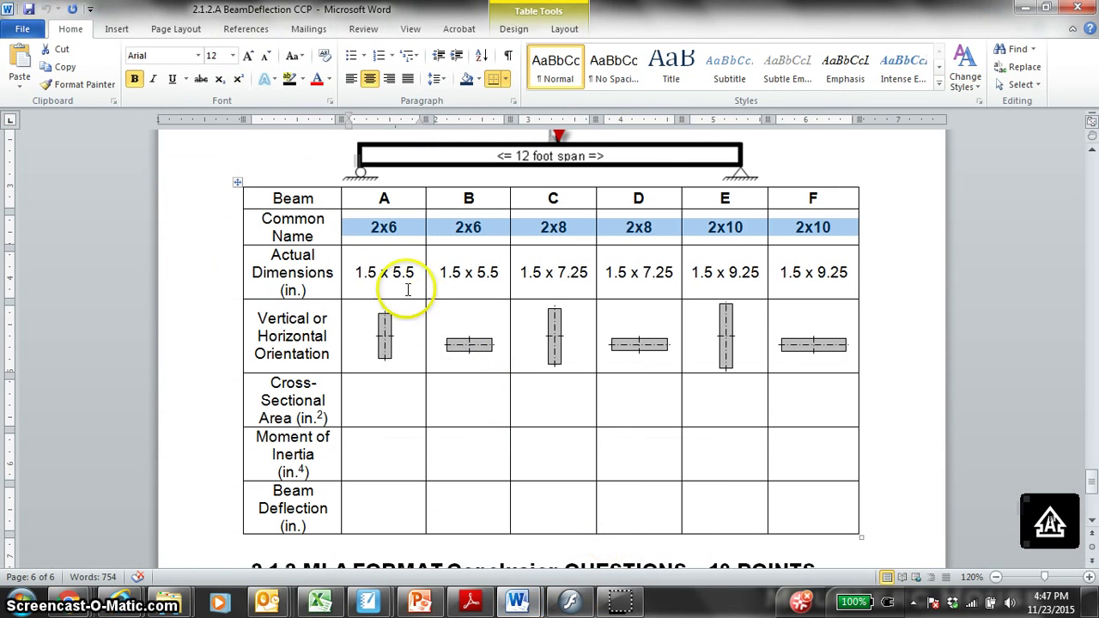
left_click(1022, 9)
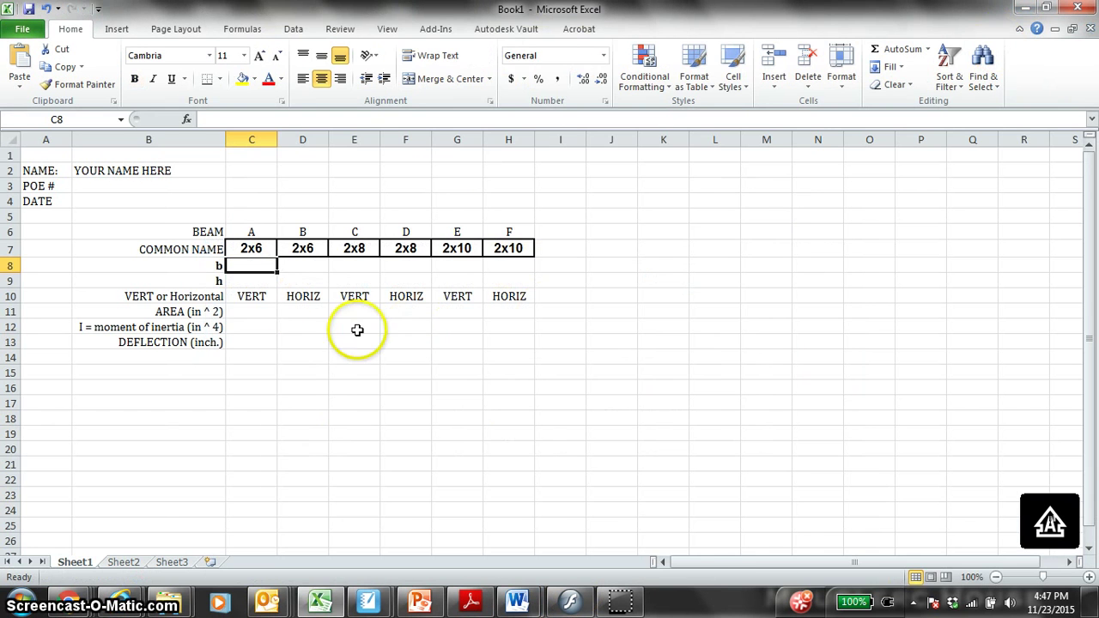
left_click(271, 282)
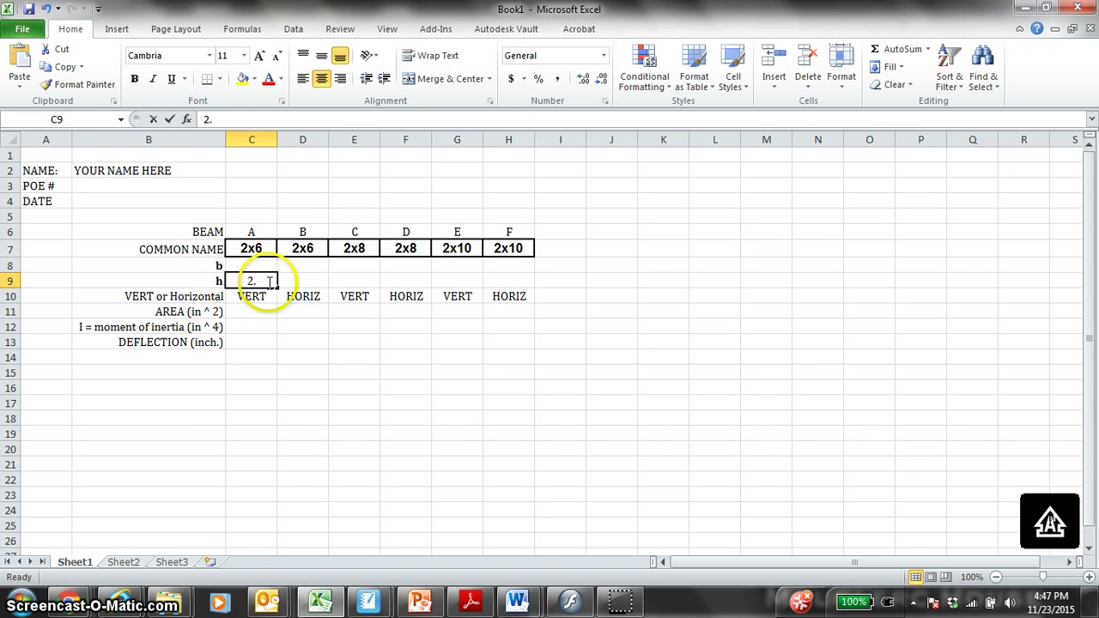
key("BackSpace")
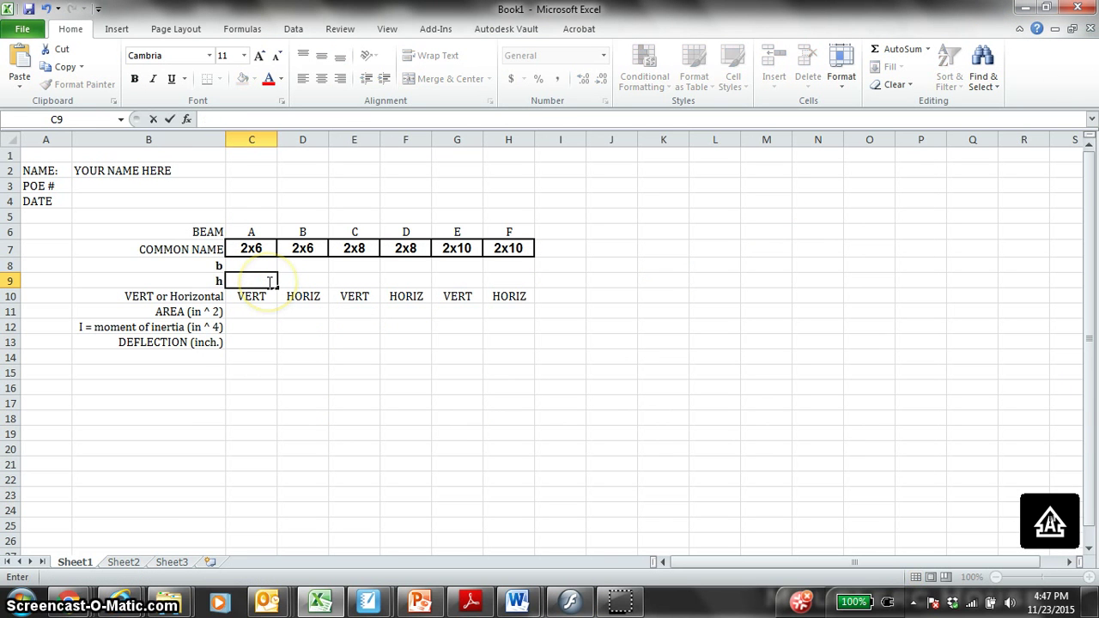
key("Up")
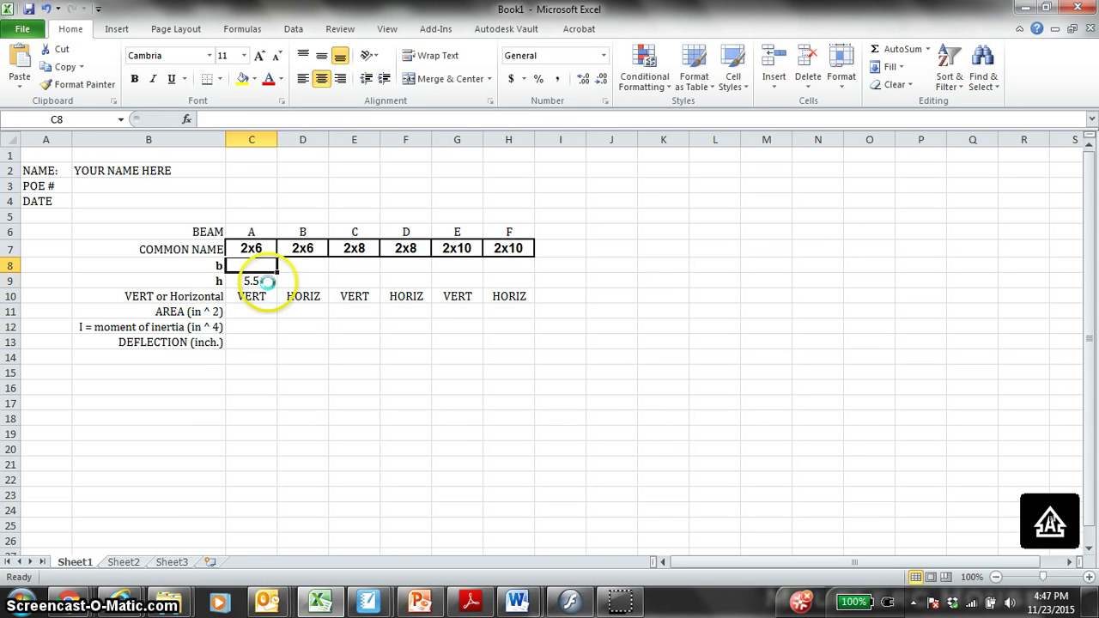
type("1.5")
key("Right")
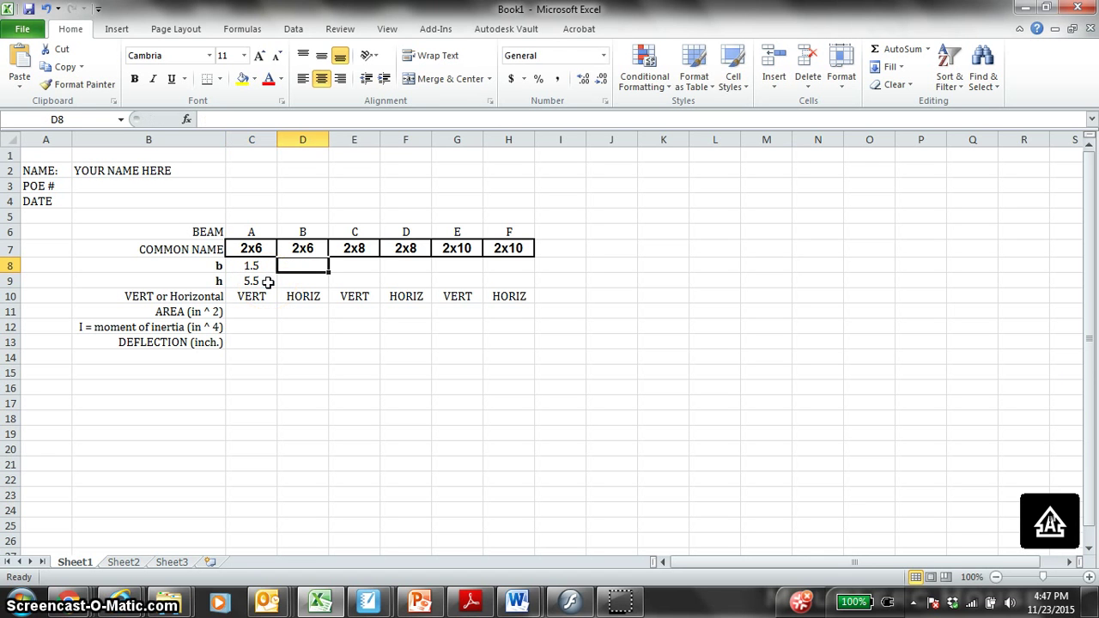
Enter beam B's b as 5.5 in D8 and its h as 1.5 in D9
type("5.5")
key("Down")
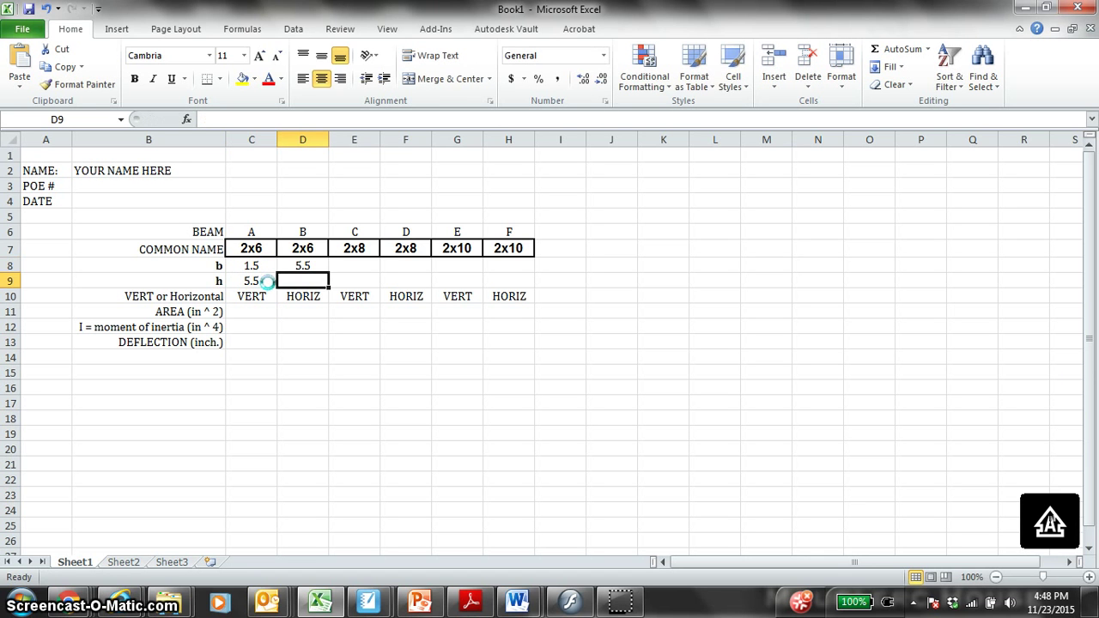
type("1.5")
key("Right")
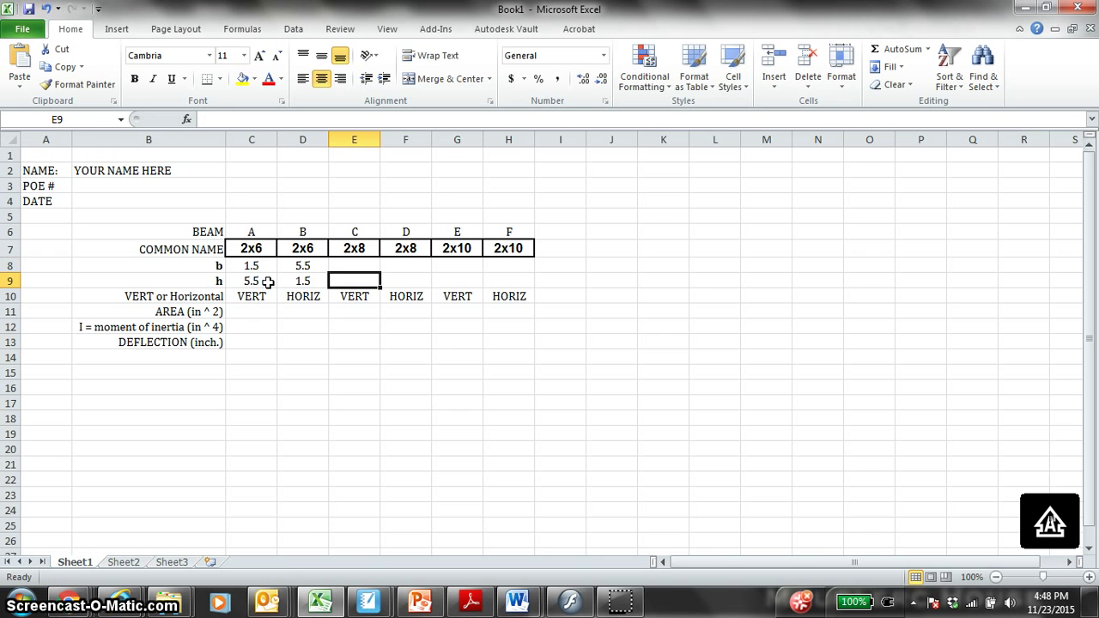
Consult the Word table again, and enter beam C's h as 7.25 in E9 and b as 1.5 in E8 in Excel
left_click(517, 601)
left_click(608, 554)
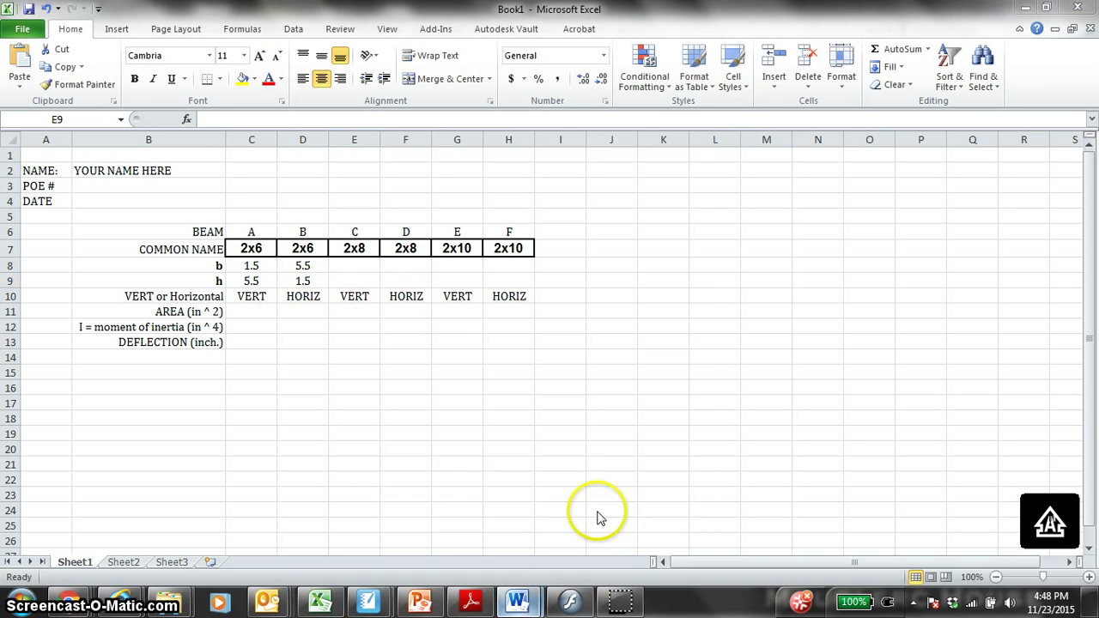
left_click(520, 601)
left_click(319, 601)
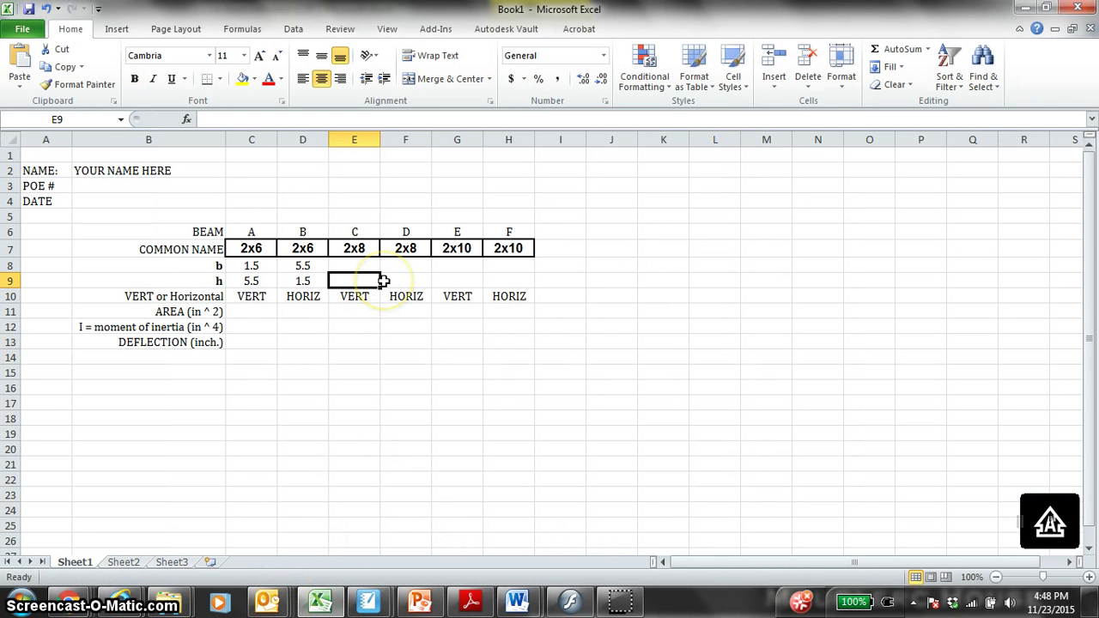
type("7.25")
key("Up")
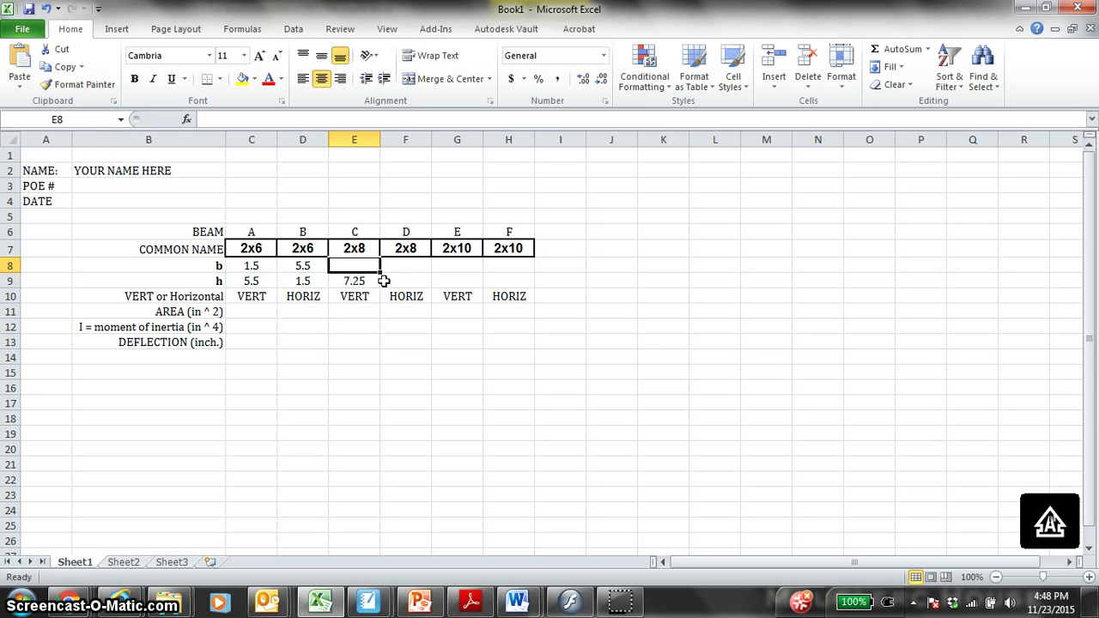
type("1.5")
key("Right")
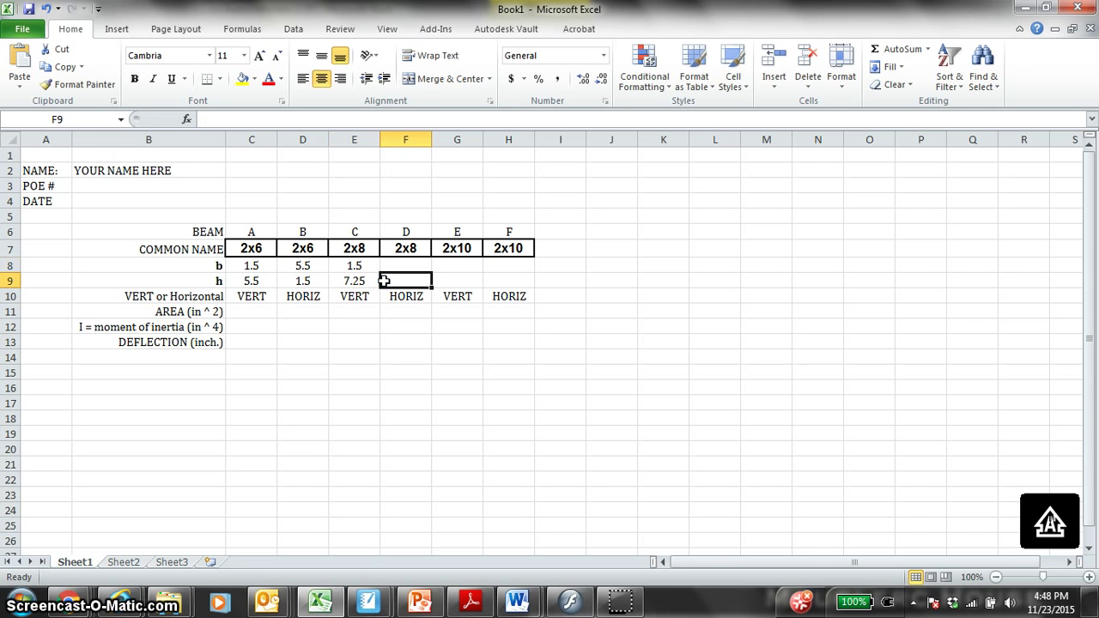
Enter beam D's h as 1.5 in F9 and its b as 7.25 in F8
type("1.5")
key("Up")
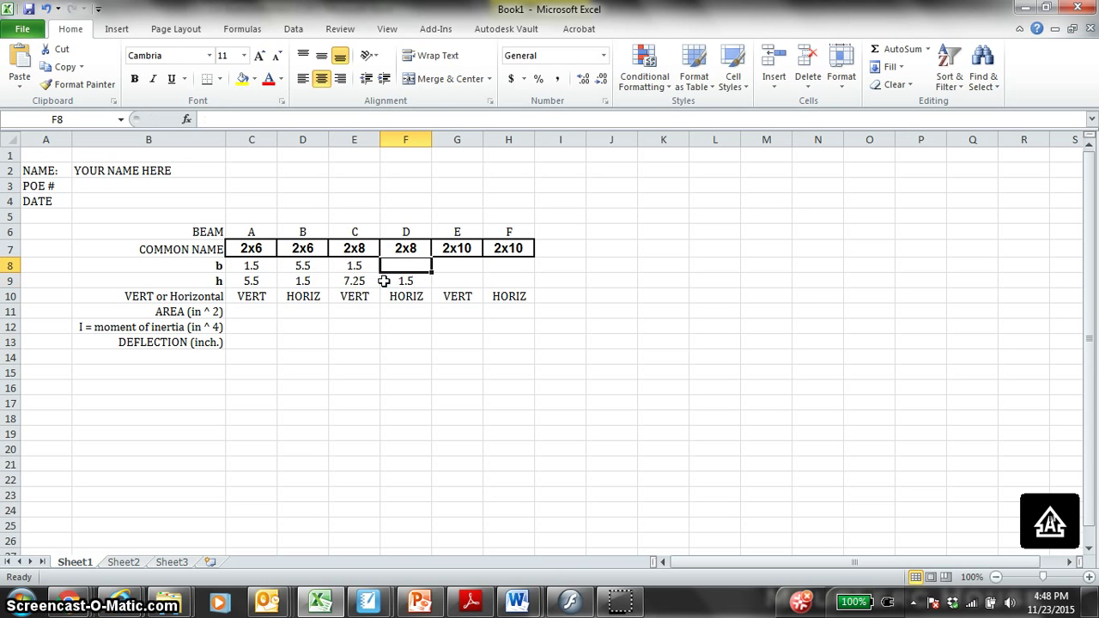
key("Tab")
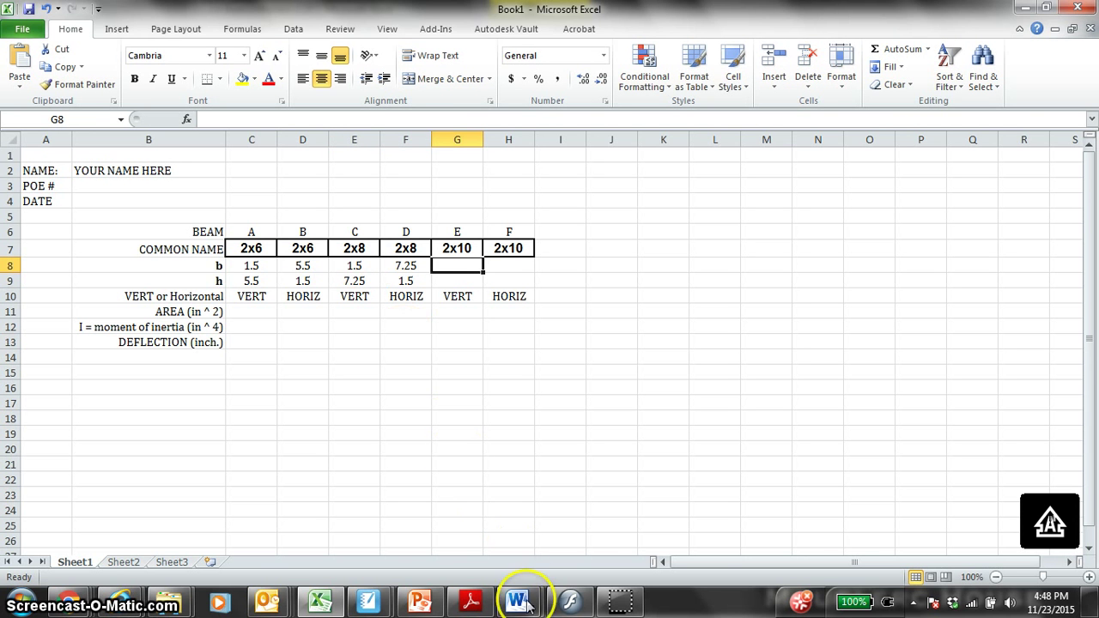
Check beam E's dimensions in the Word table, and enter b as 1.5 in G8 and h as 9.25 in G9 in Excel
mouse_move(517, 601)
left_click(600, 545)
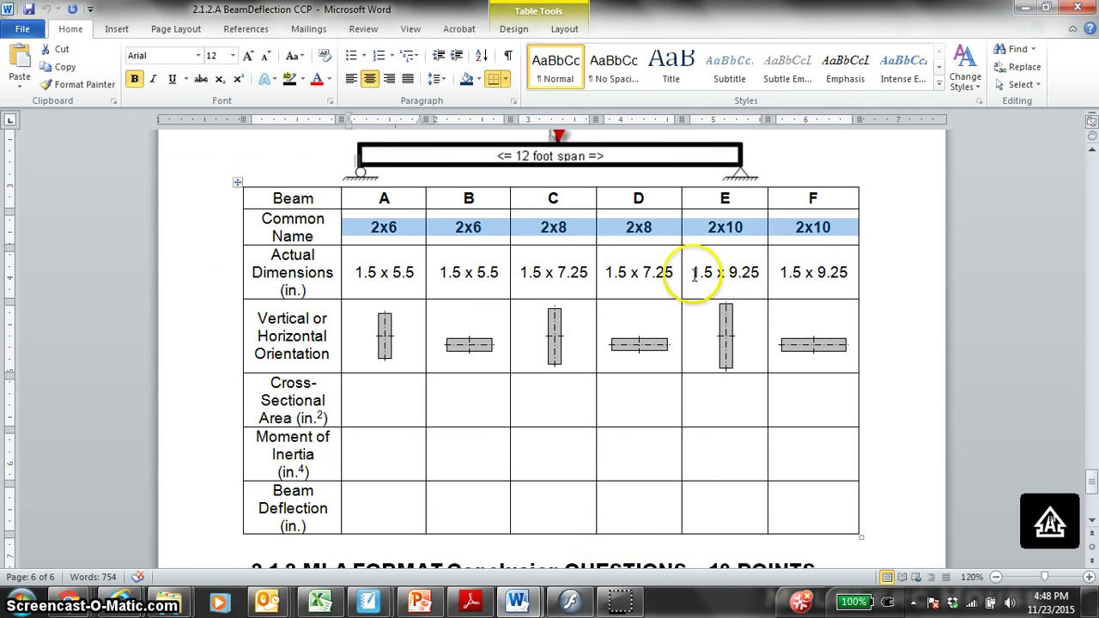
left_click_drag(693, 272, 758, 271)
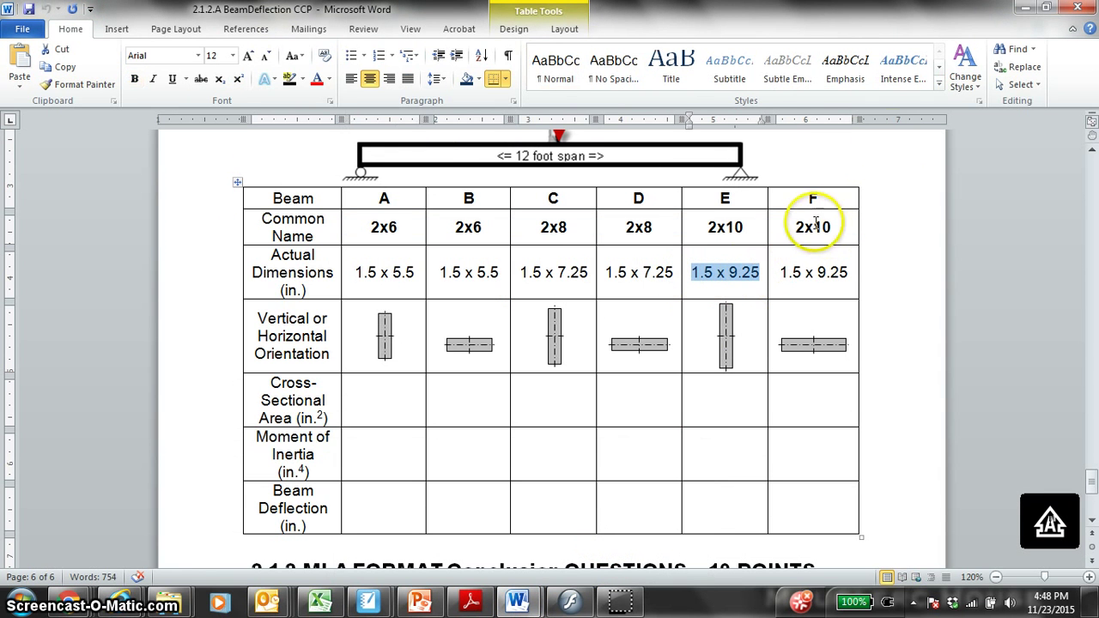
left_click(1021, 9)
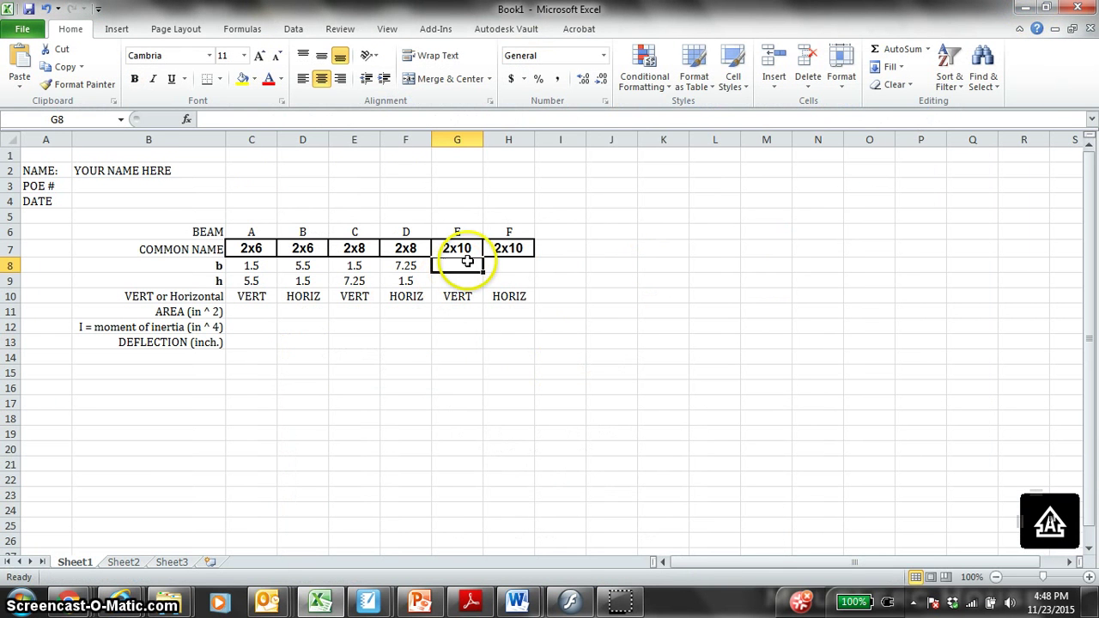
type("1.5")
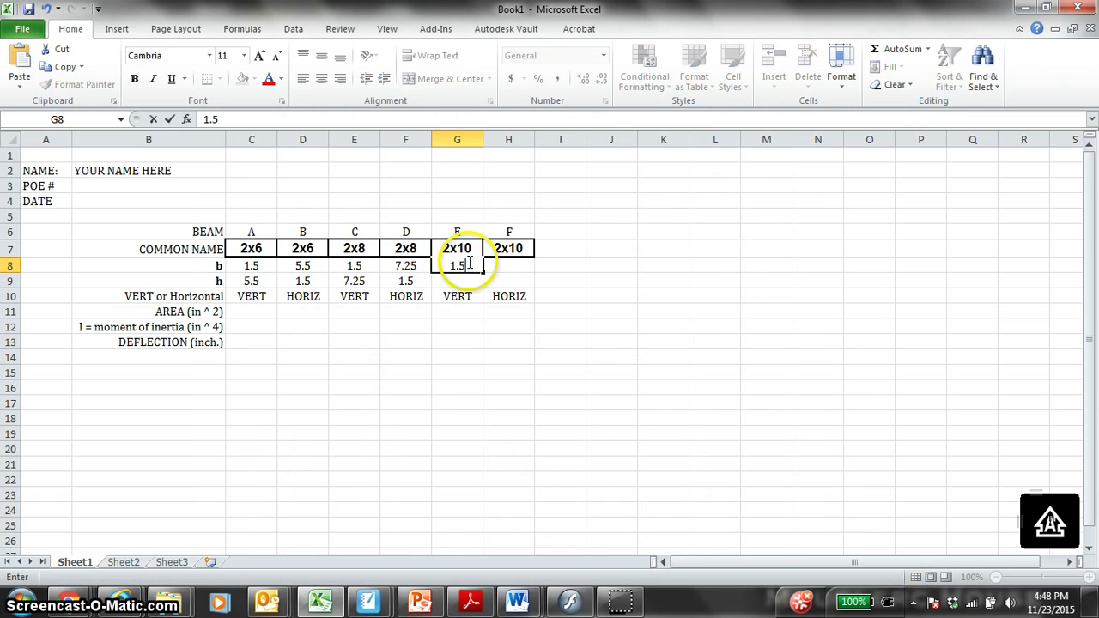
key("Return")
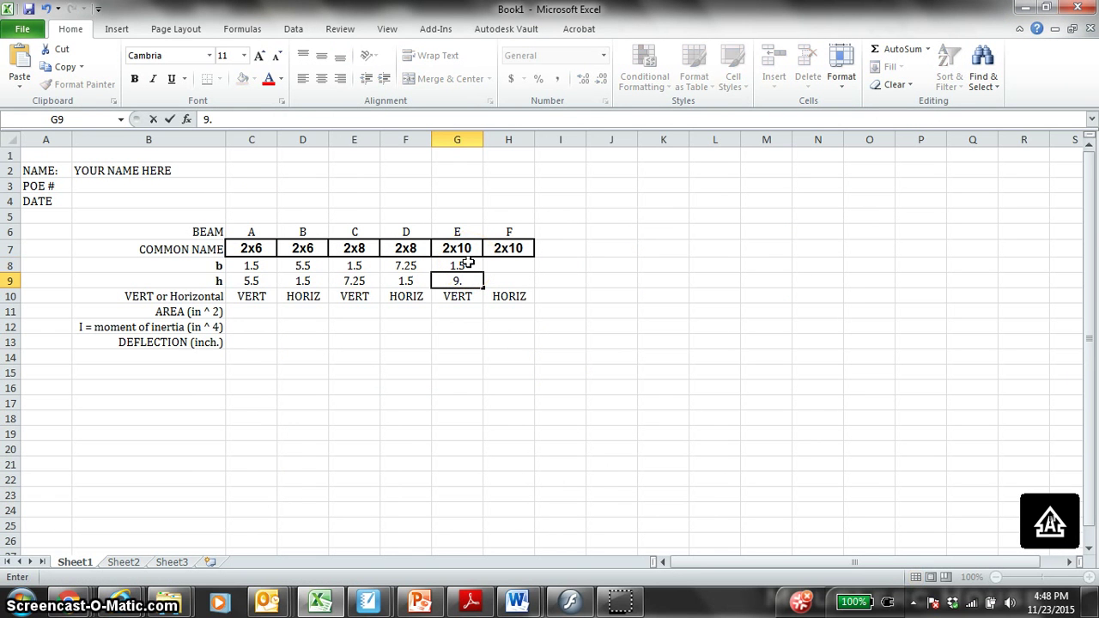
type("9.25")
key("Tab")
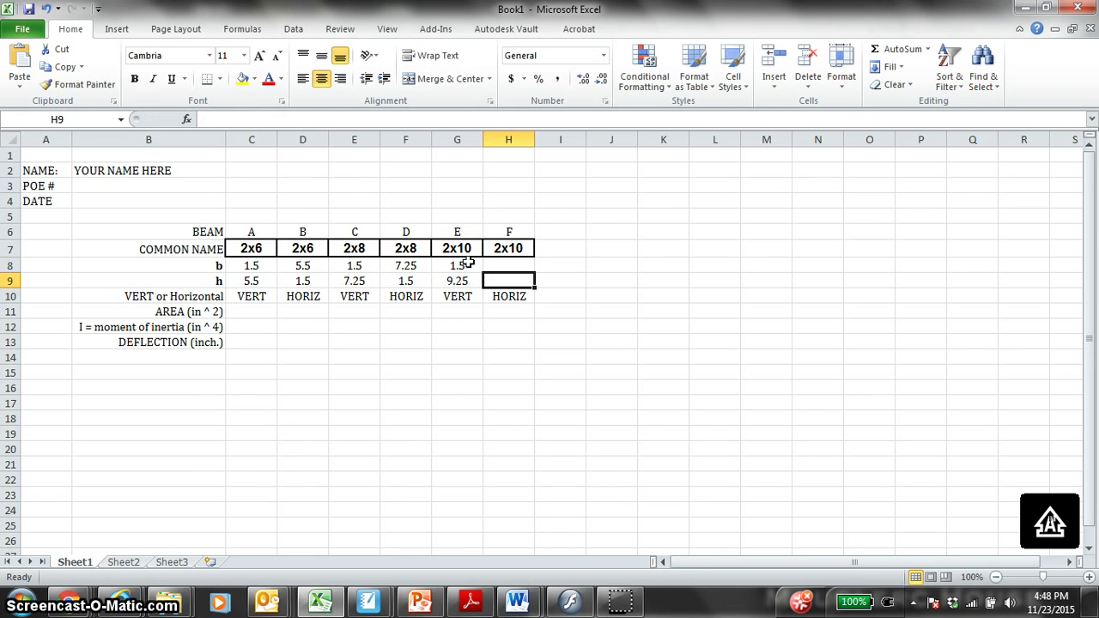
Enter beam F's h as 1.5 in H9 and its b as 9.25 in H8
type("1.5")
key("Up")
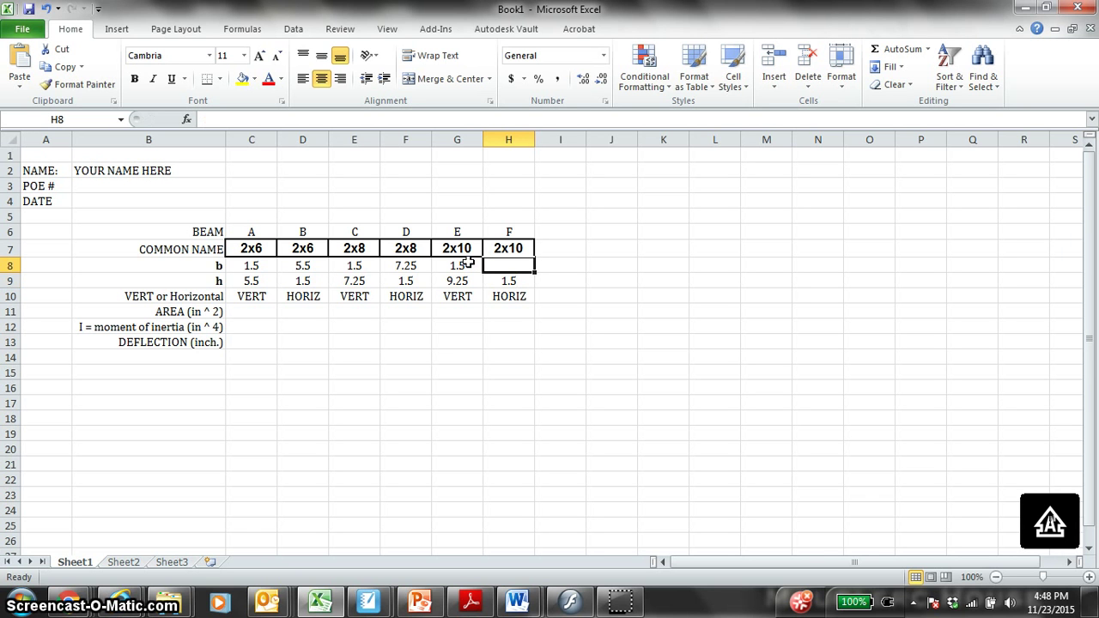
type("9.25")
key("Return")
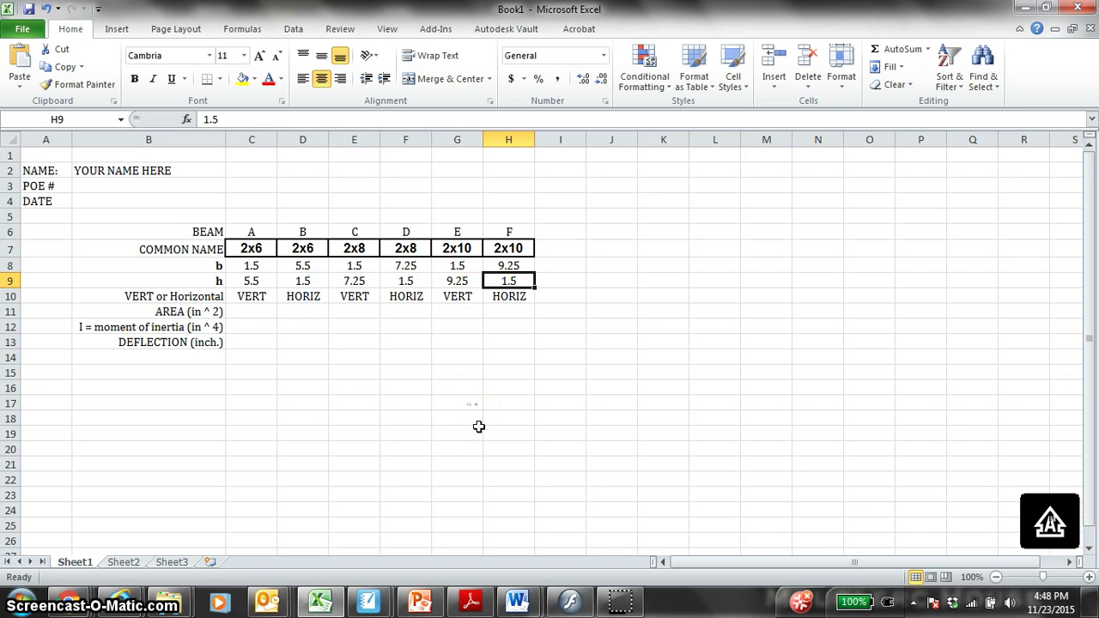
Calculate beam A's area in C11 with the formula =C8*C9, and reselect that cell
left_click(248, 311)
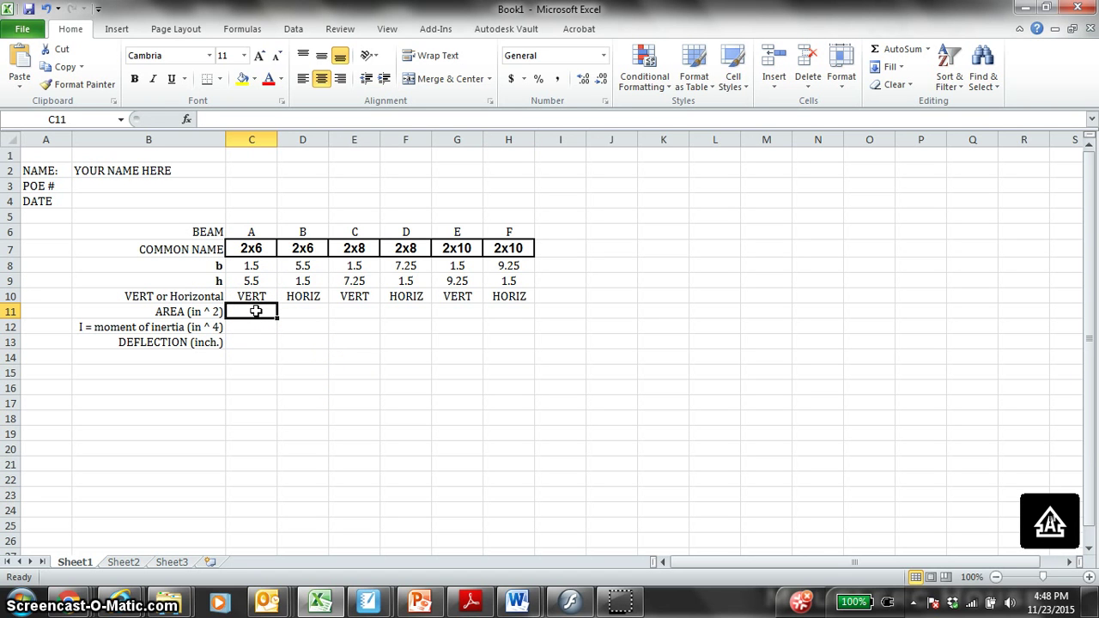
type("=")
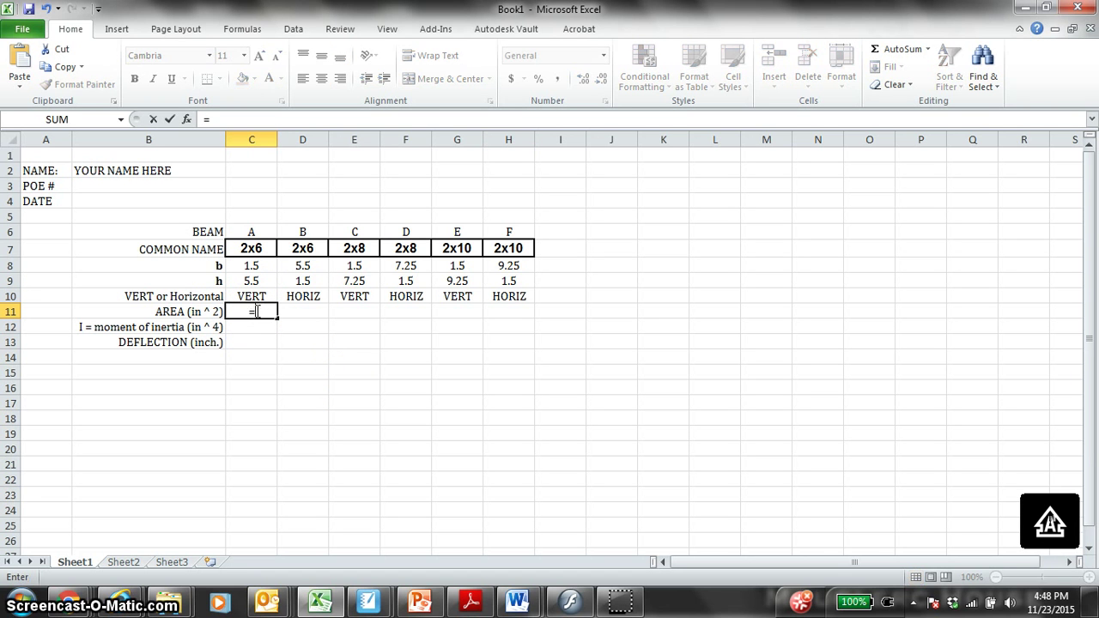
left_click(259, 265)
type("*")
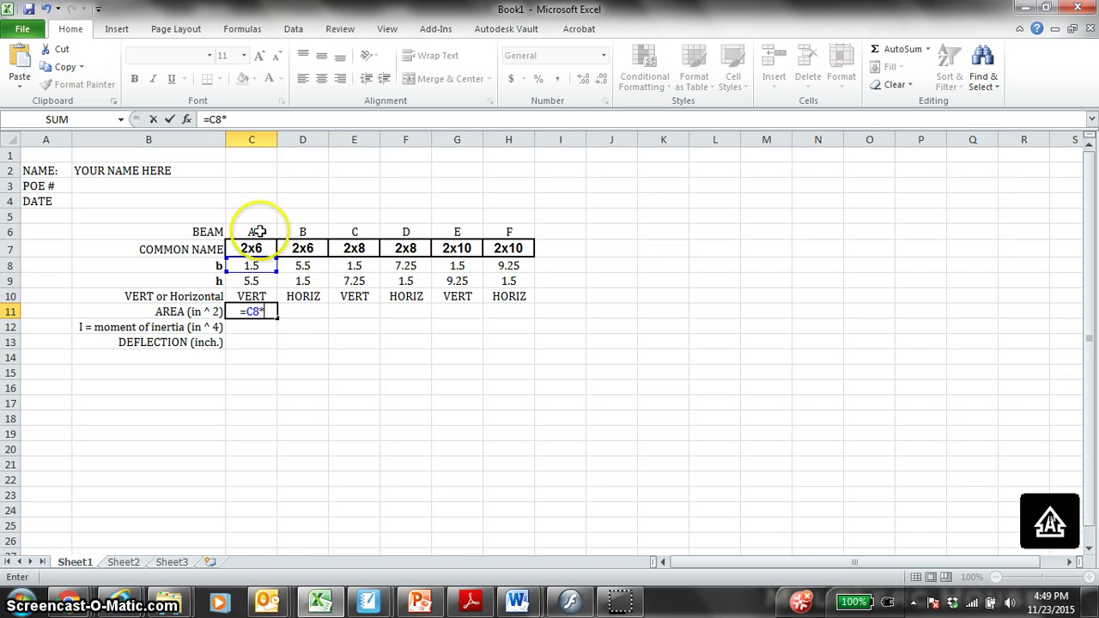
key("Return")
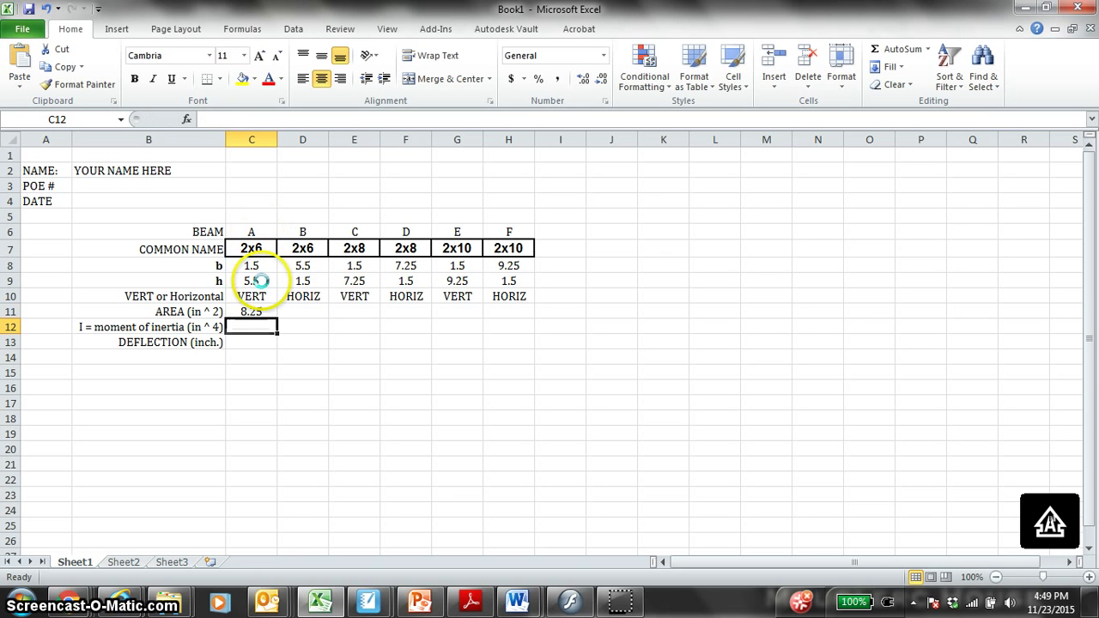
left_click(255, 311)
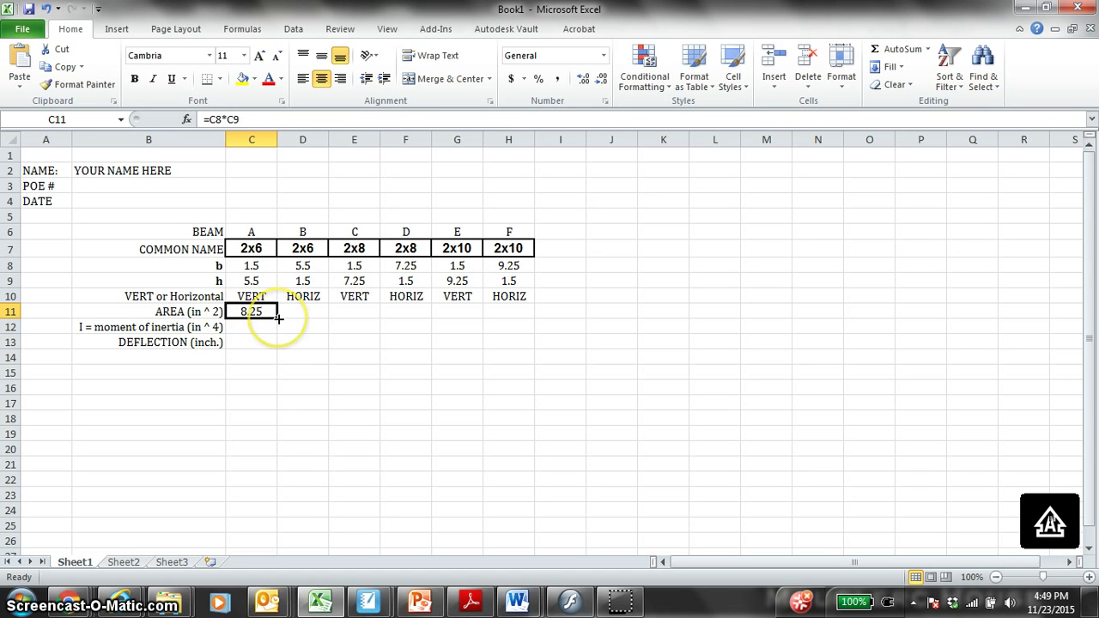
Fill the area formula from C11 across to H11 for beams B through F
left_click_drag(277, 317, 515, 327)
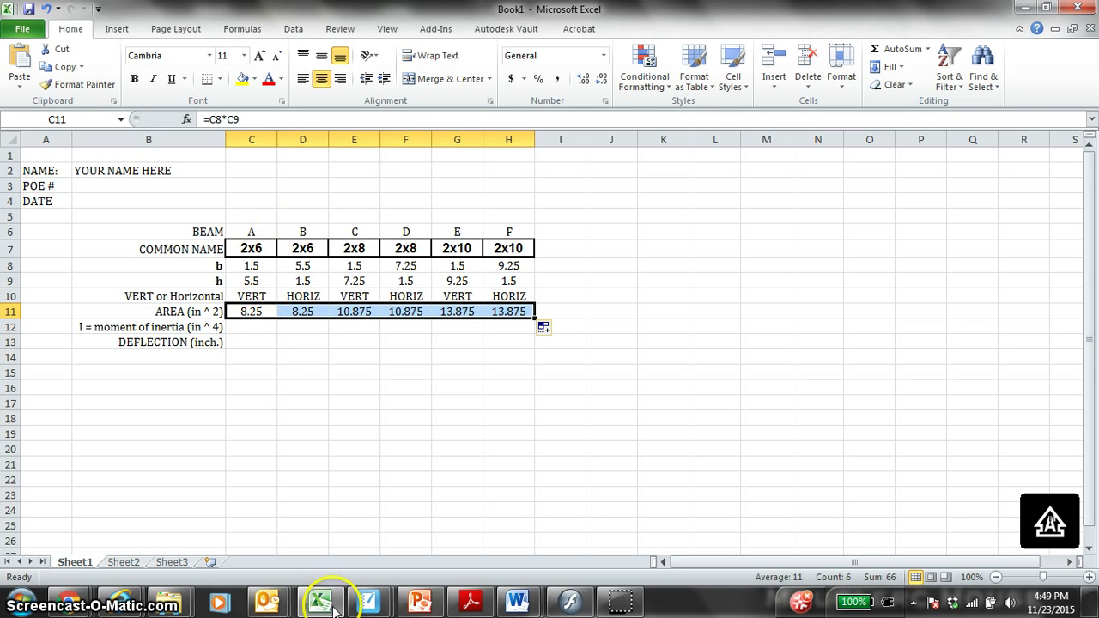
Switch to the BeamDeflection document in Word and copy the moment of inertia equation from item 1's table
mouse_move(513, 596)
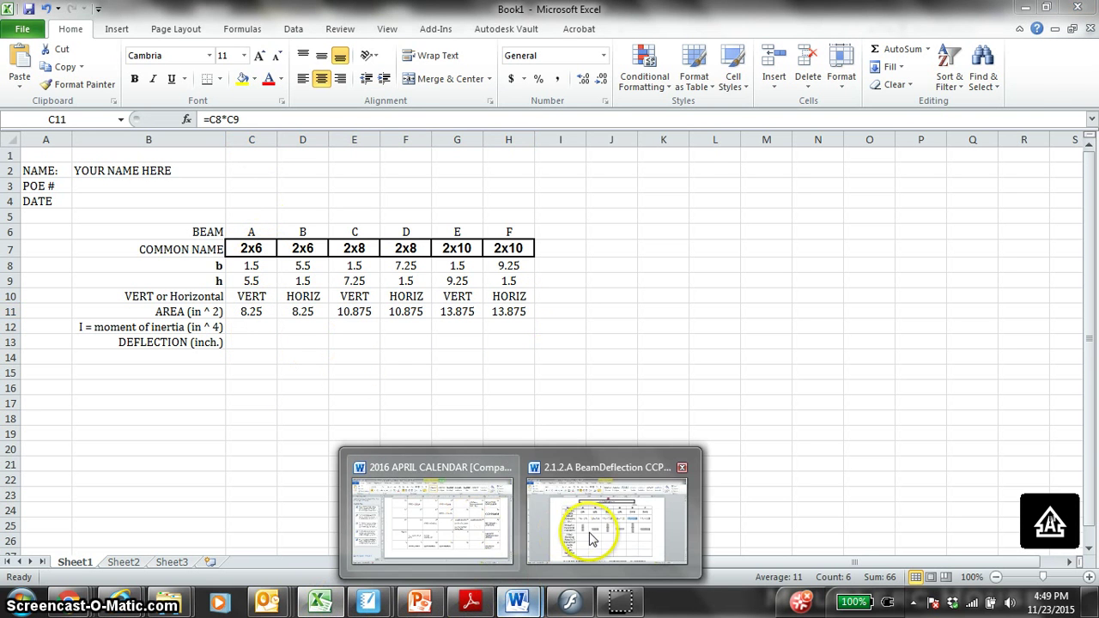
left_click(589, 468)
scroll(439, 391, "up", 15)
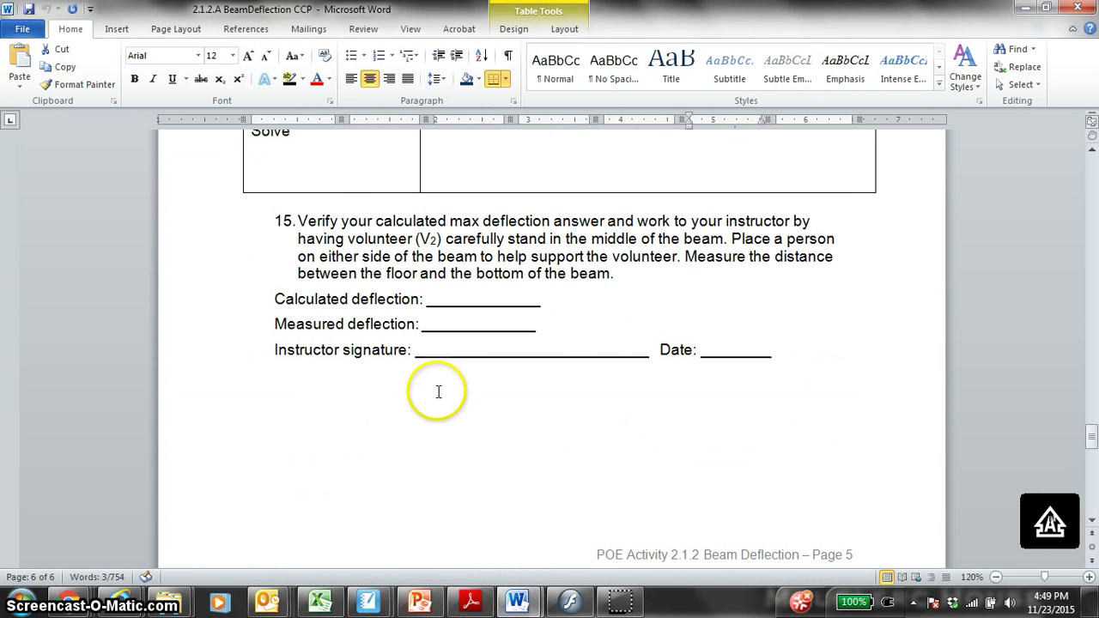
scroll(436, 391, "up", 20)
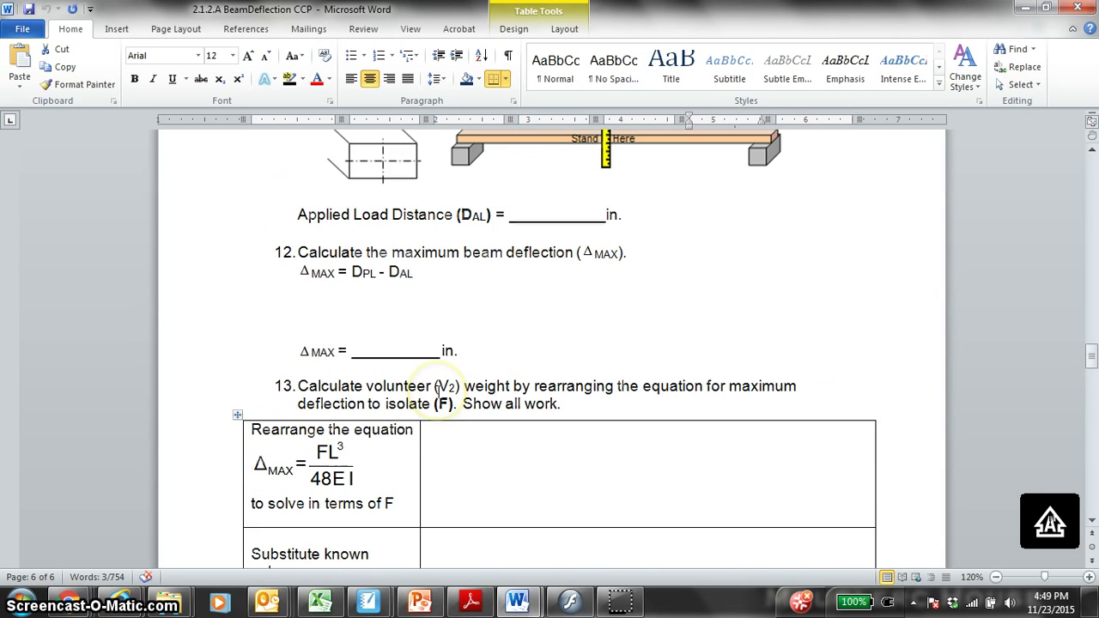
scroll(437, 391, "up", 20)
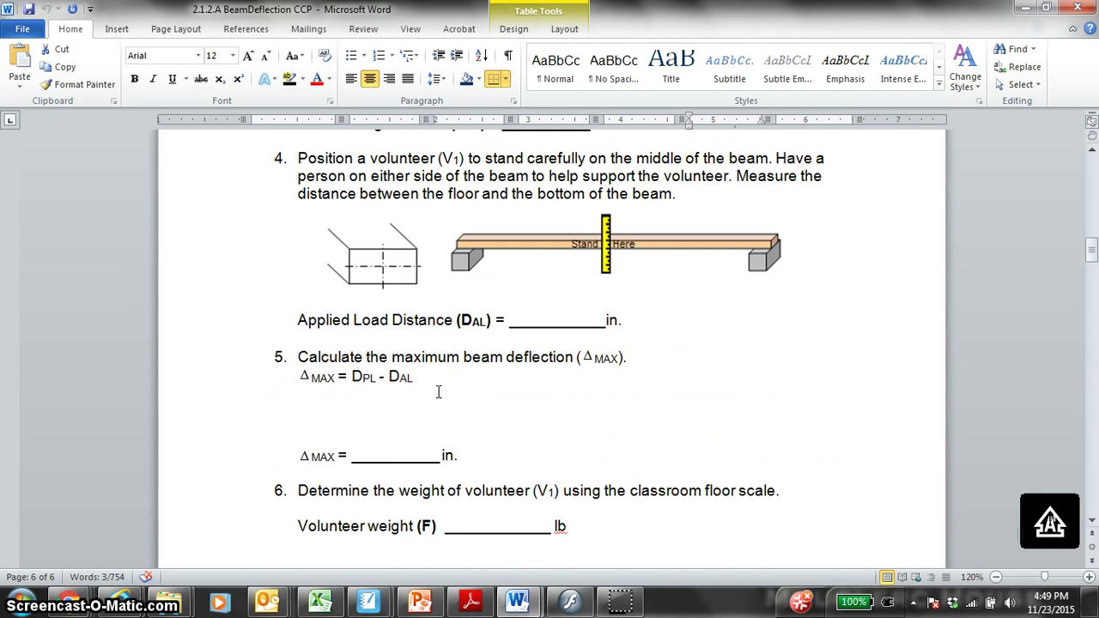
scroll(439, 392, "up", 10)
scroll(435, 391, "down", 5)
left_click(317, 266)
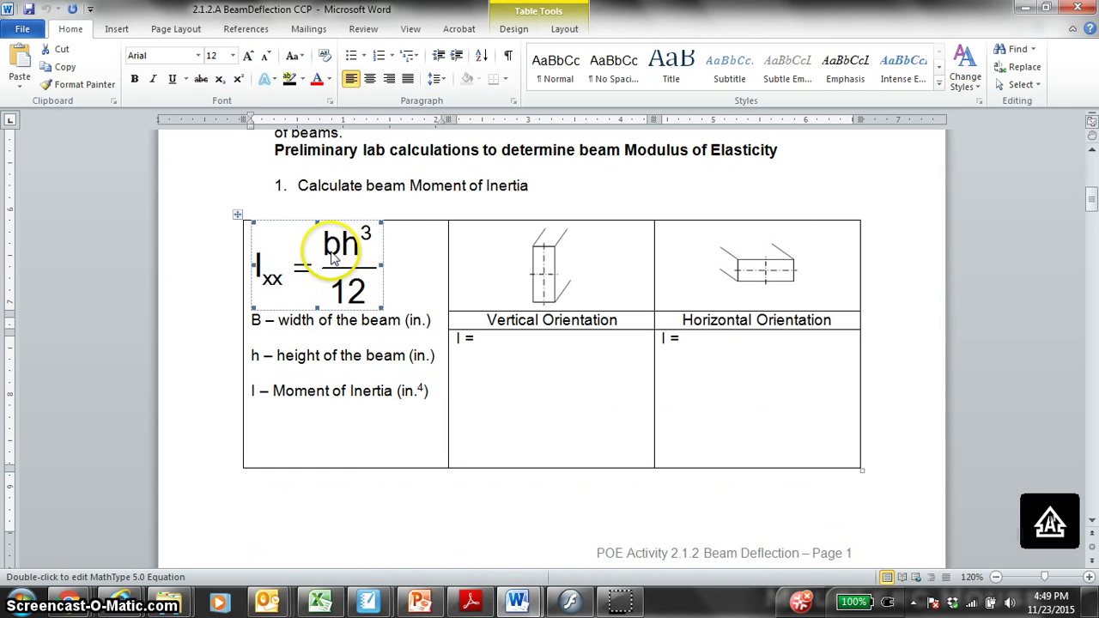
left_click(519, 603)
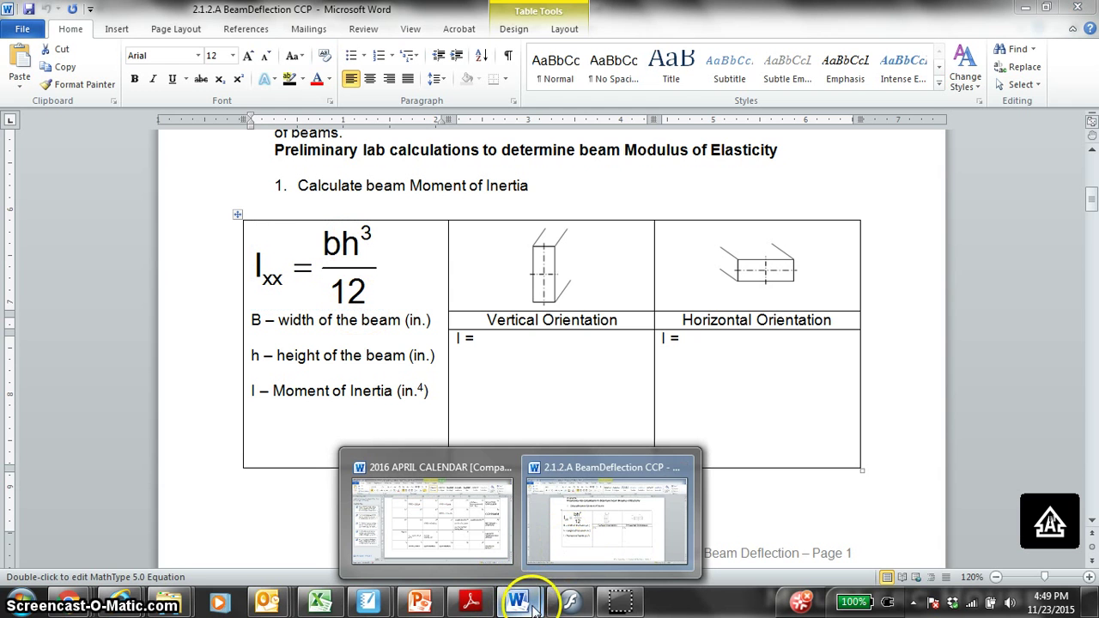
Paste the moment of inertia equation into the Excel sheet and position it above the beam A to C columns
left_click(321, 603)
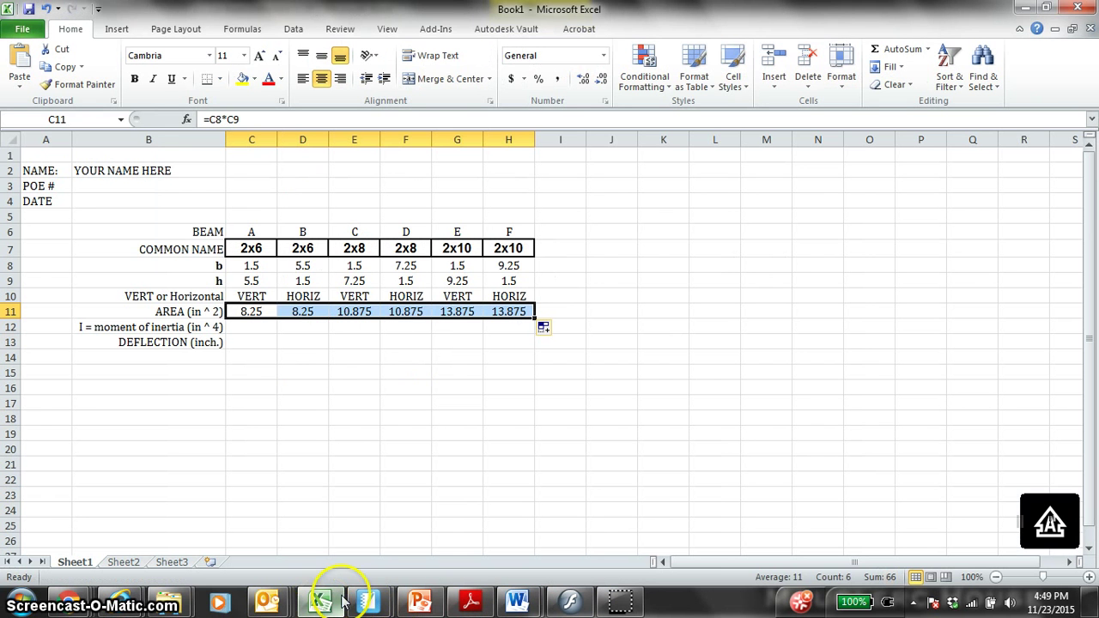
left_click(46, 326)
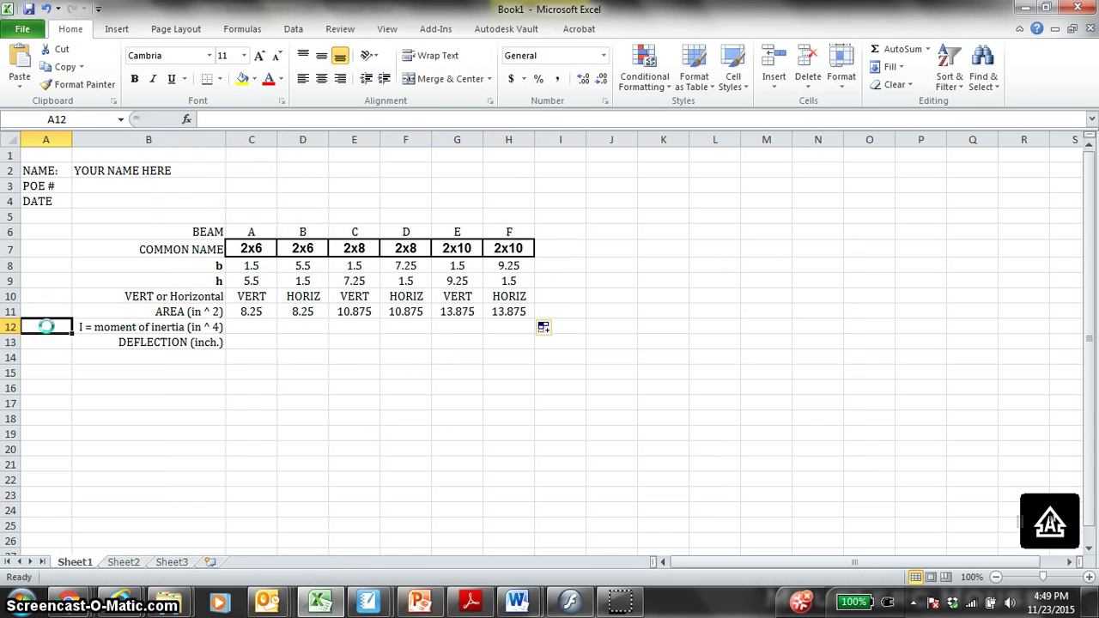
key("ctrl+v")
left_click_drag(89, 374, 324, 196)
left_click(354, 463)
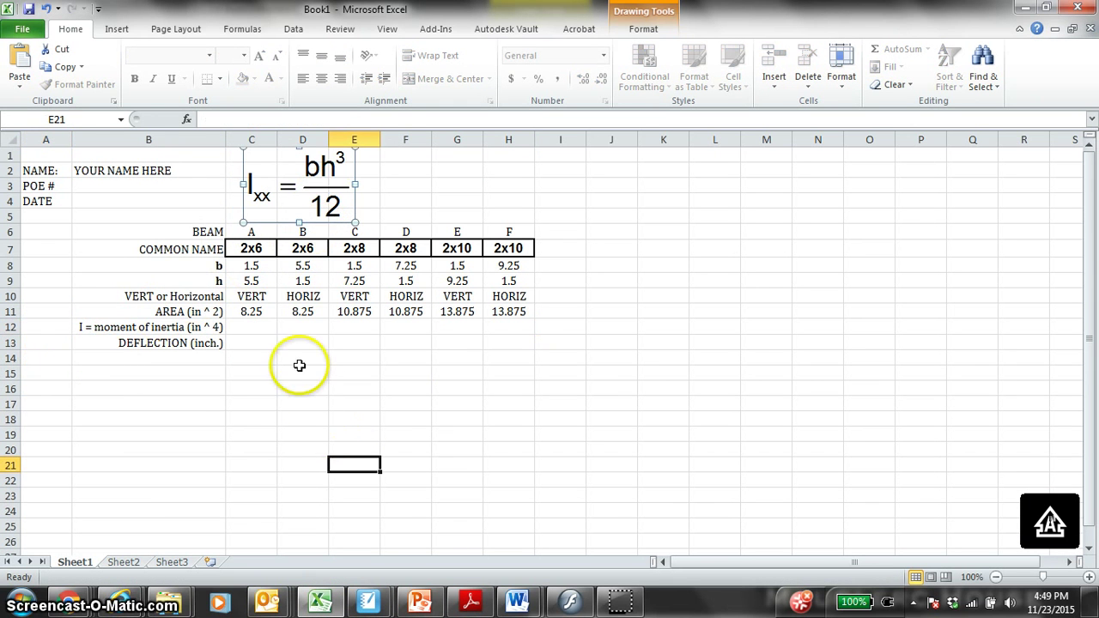
Calculate beam A's moment of inertia in C12 with the formula =C8*C9^3/12
left_click(258, 328)
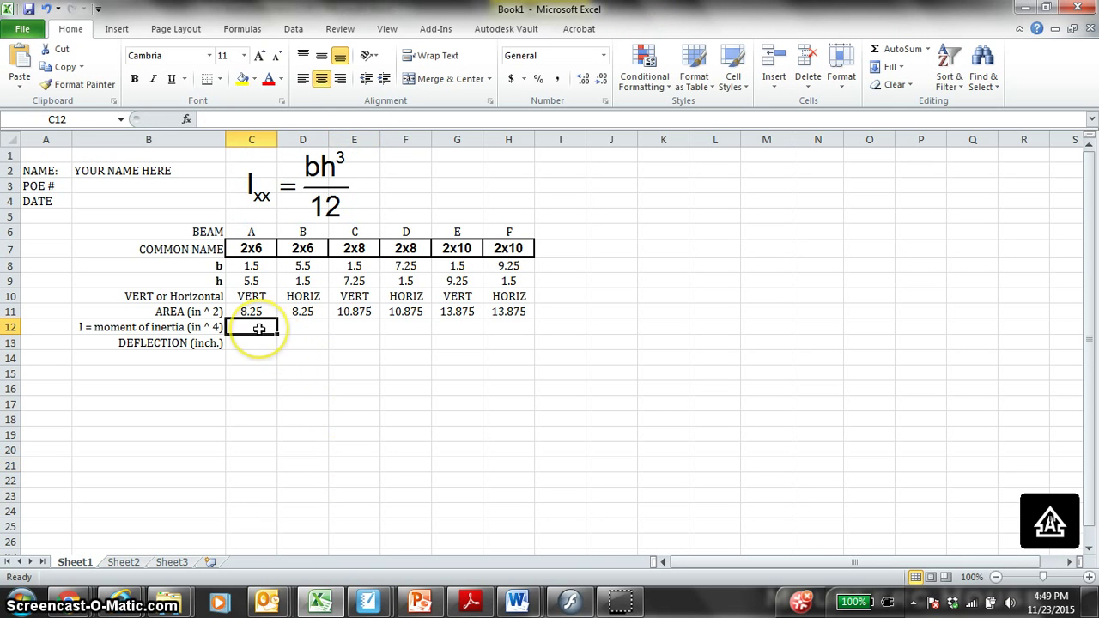
type("=")
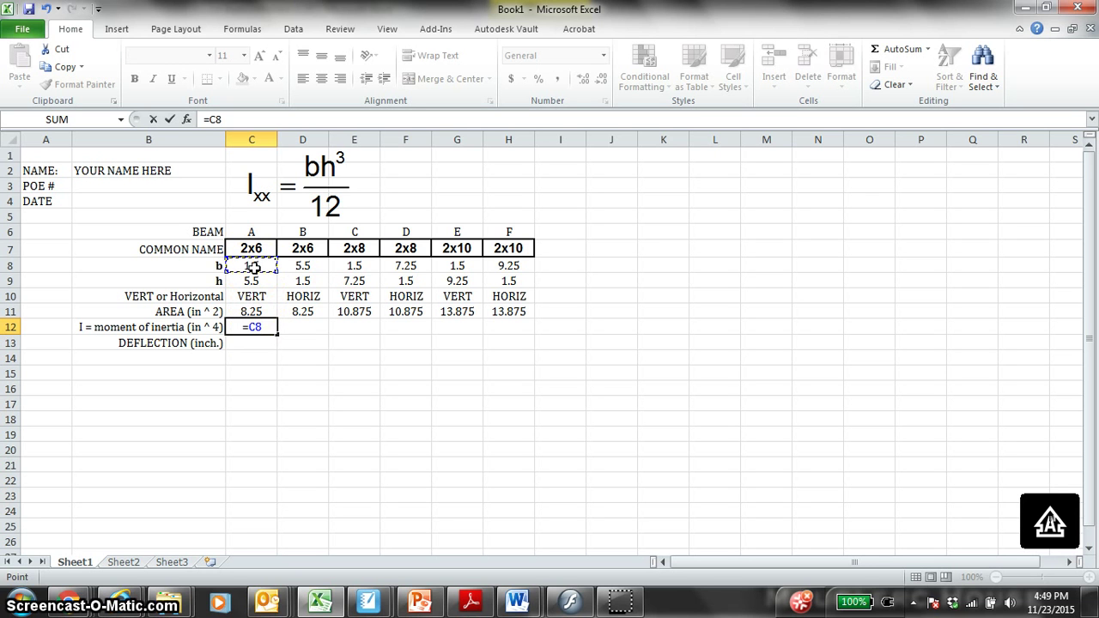
type("*")
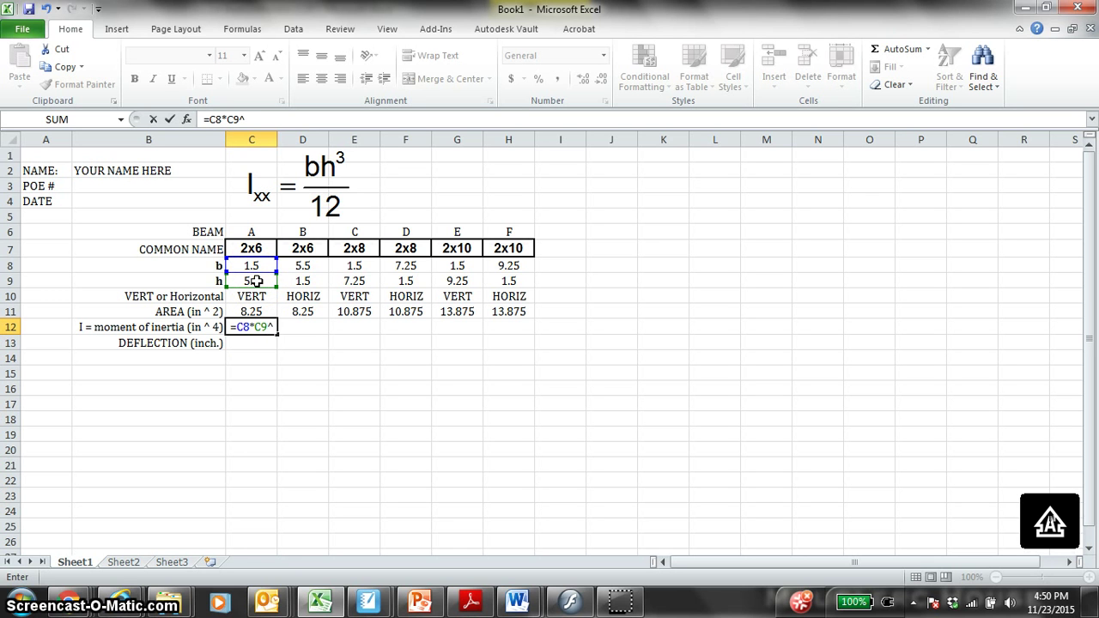
type("3")
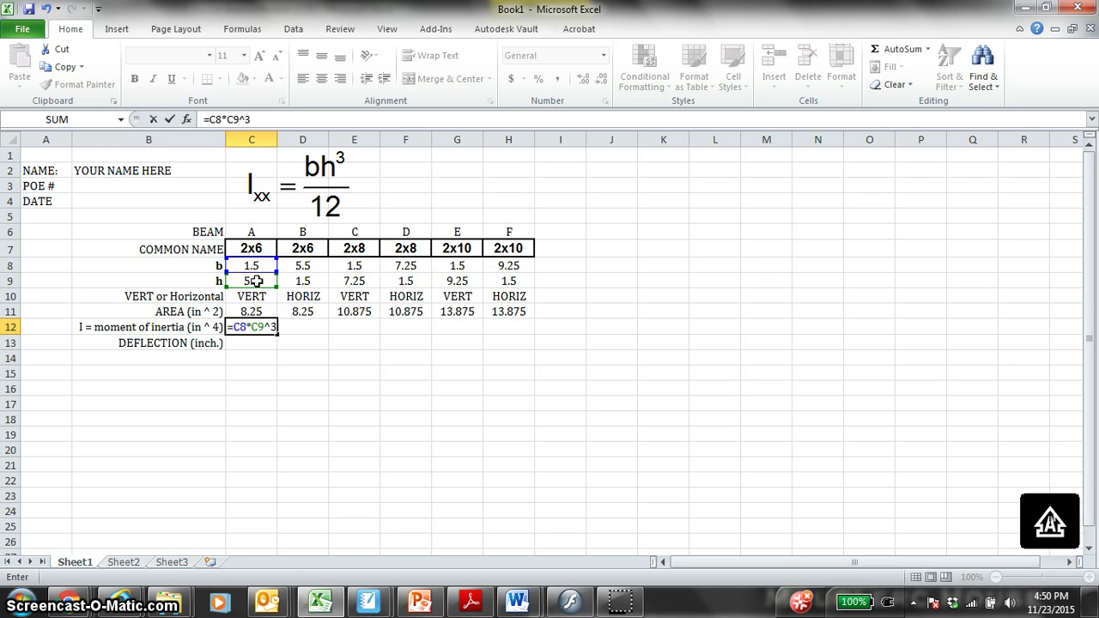
type("/12")
key("Return")
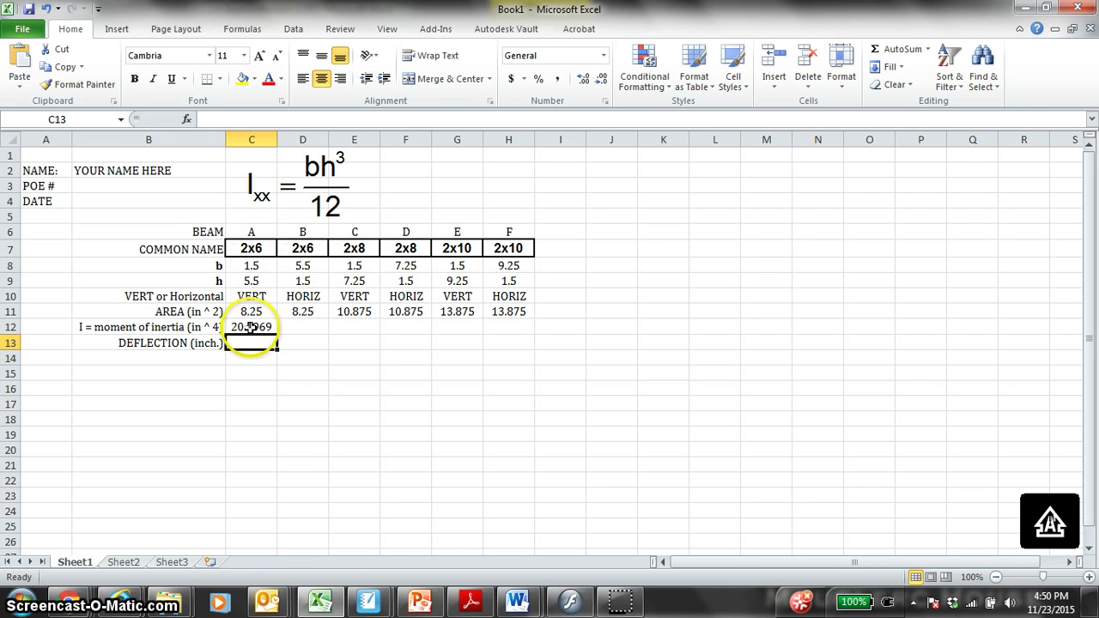
Fill the moment of inertia formula from C12 across to H12 for beams B through F
left_click(251, 328)
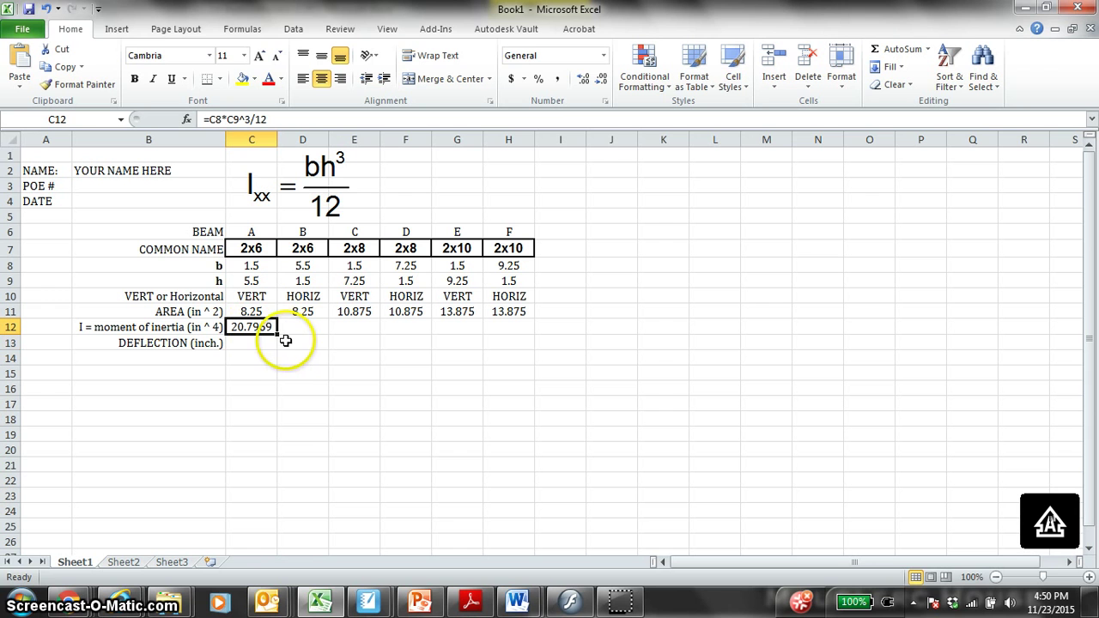
left_click_drag(276, 335, 276, 334)
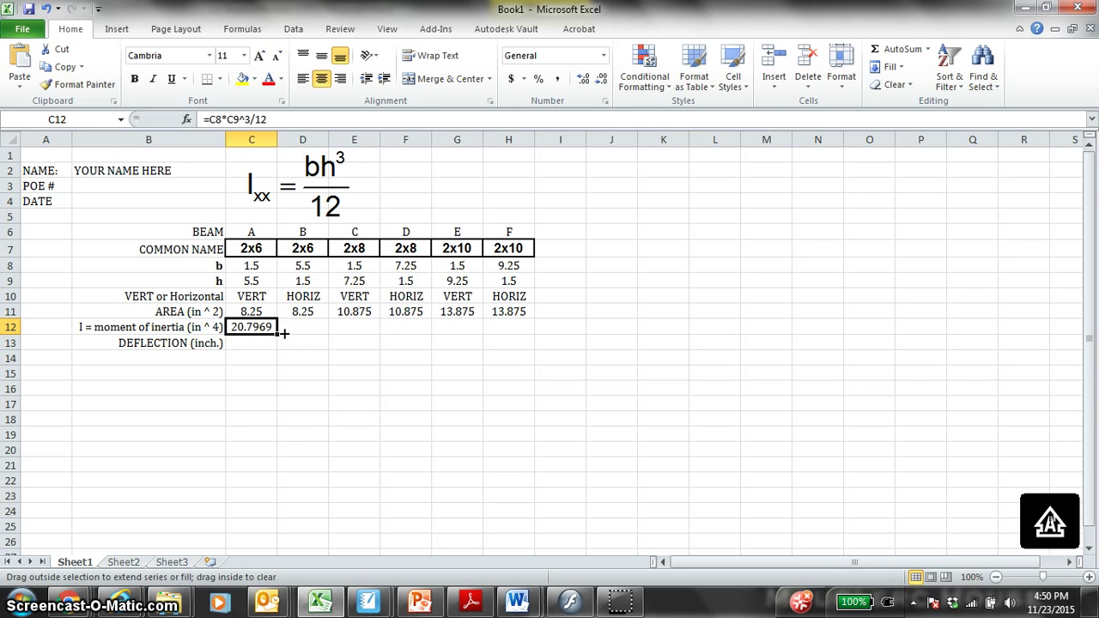
left_click_drag(313, 334, 505, 336)
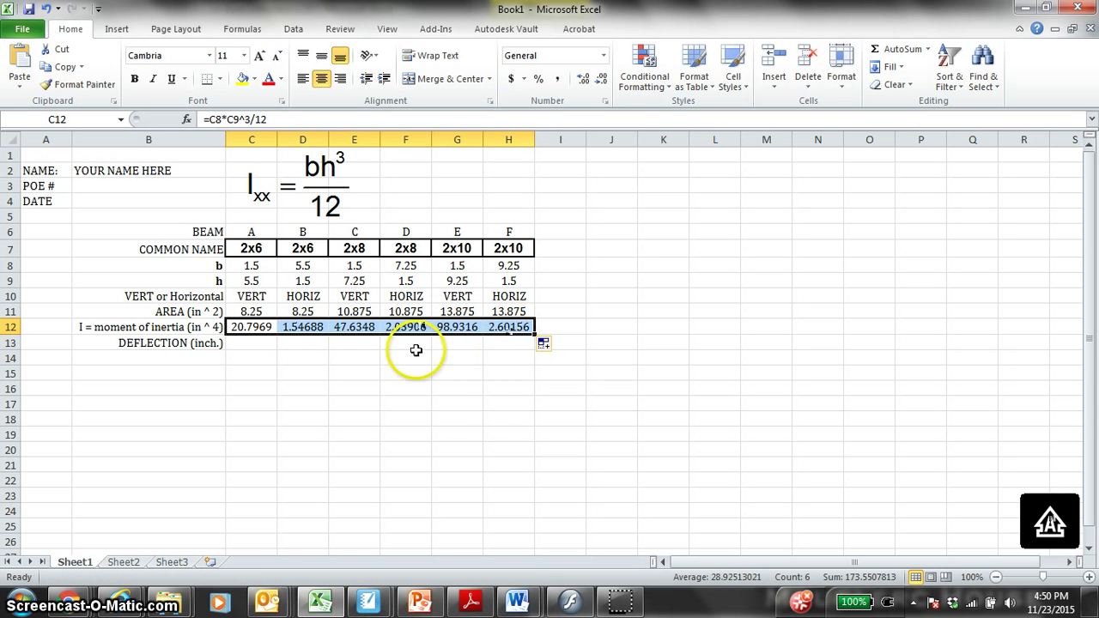
Check beam E's moment of inertia formula in G12 against the pasted equation, and select C13
left_click(456, 327)
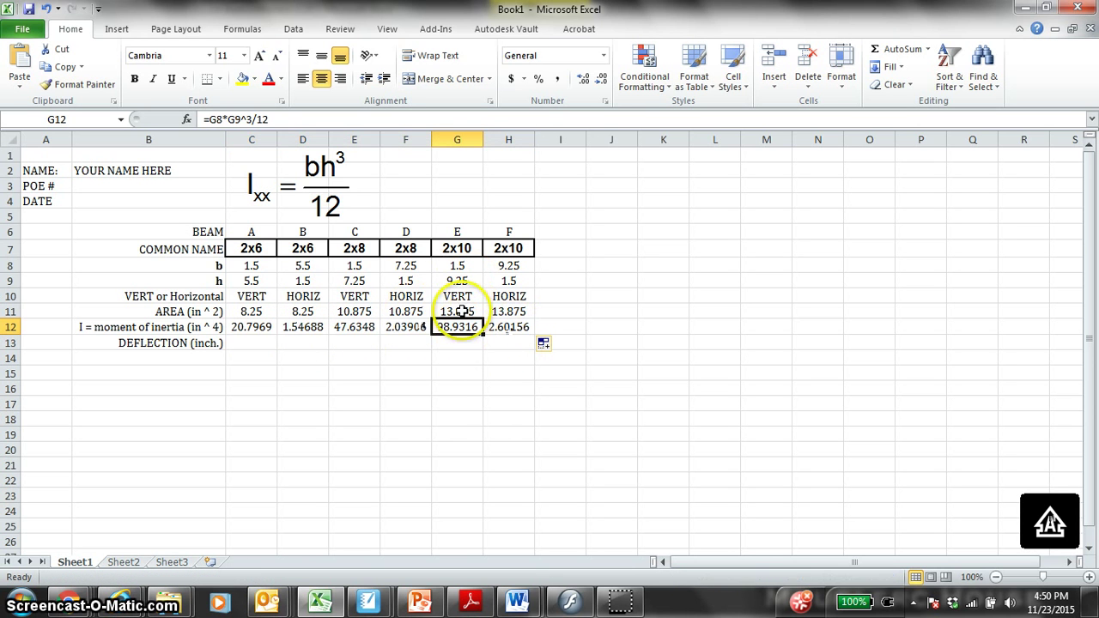
left_click(279, 118)
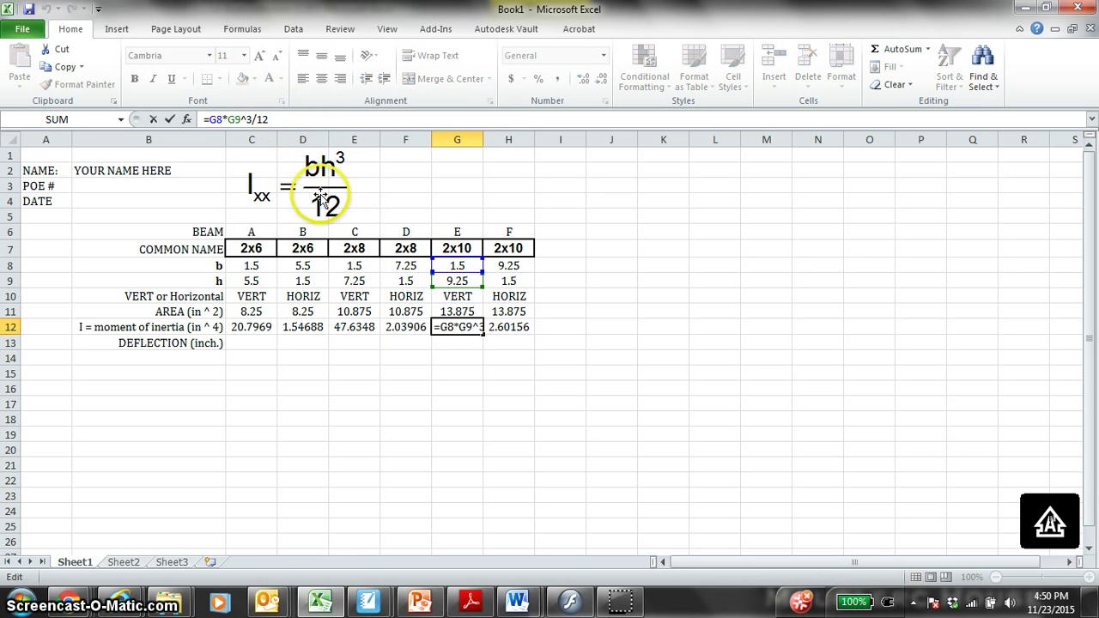
left_click(431, 344)
left_click(252, 344)
Switch to the BeamDeflection document in Word and copy the maximum deflection equation from item 7's table
mouse_move(532, 601)
left_click(618, 466)
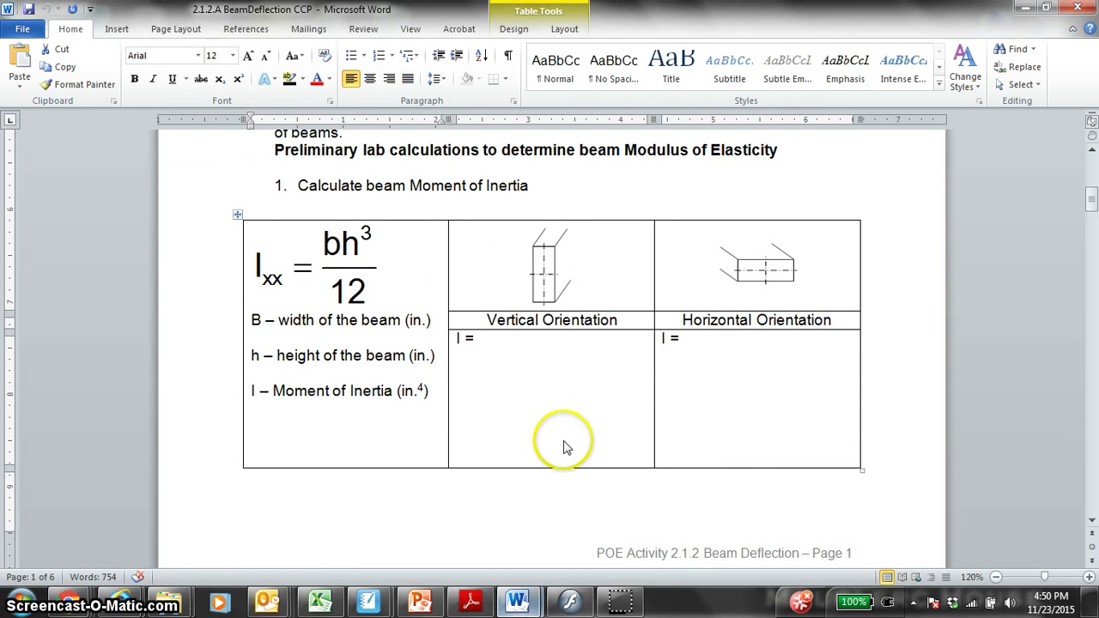
scroll(547, 395, "down", 5)
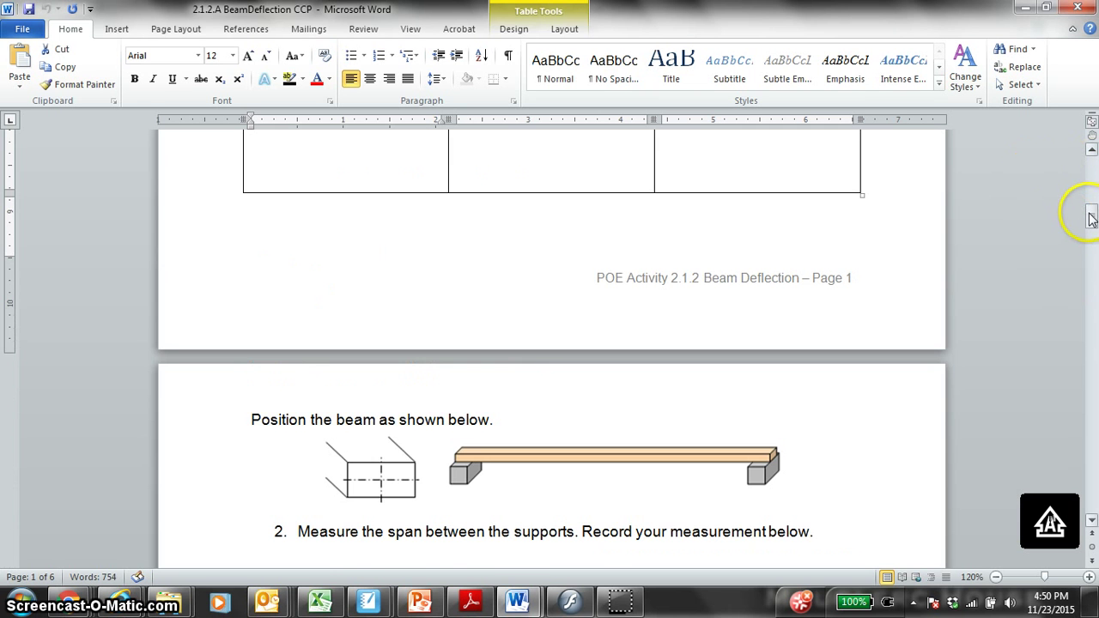
left_click_drag(1090, 216, 1087, 290)
left_click(276, 300)
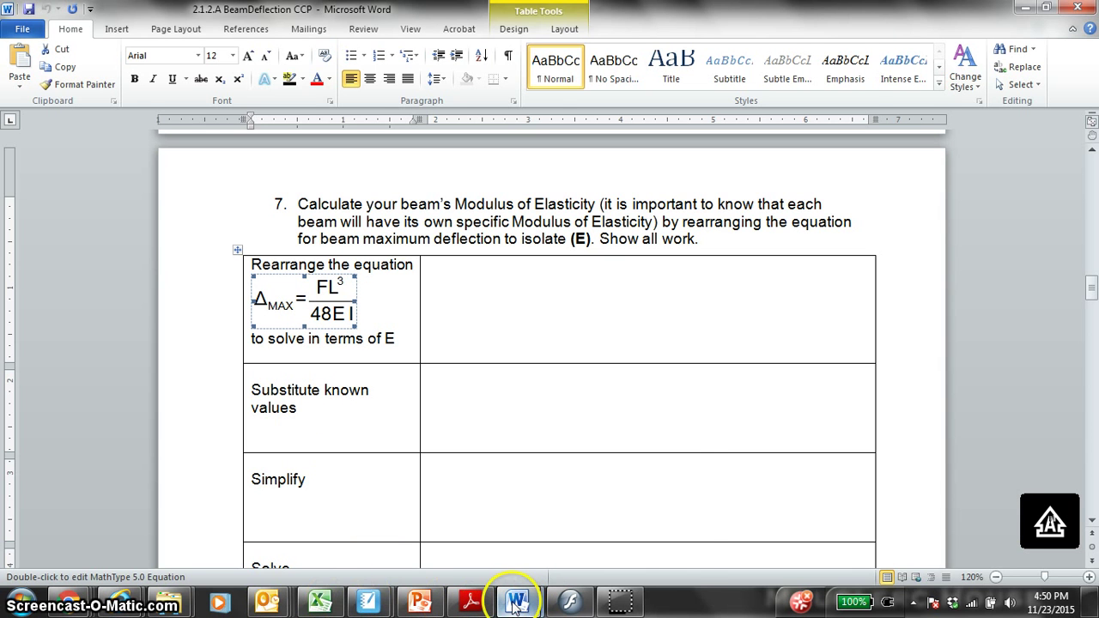
Return to Excel and paste the maximum deflection equation at G2
left_click(320, 601)
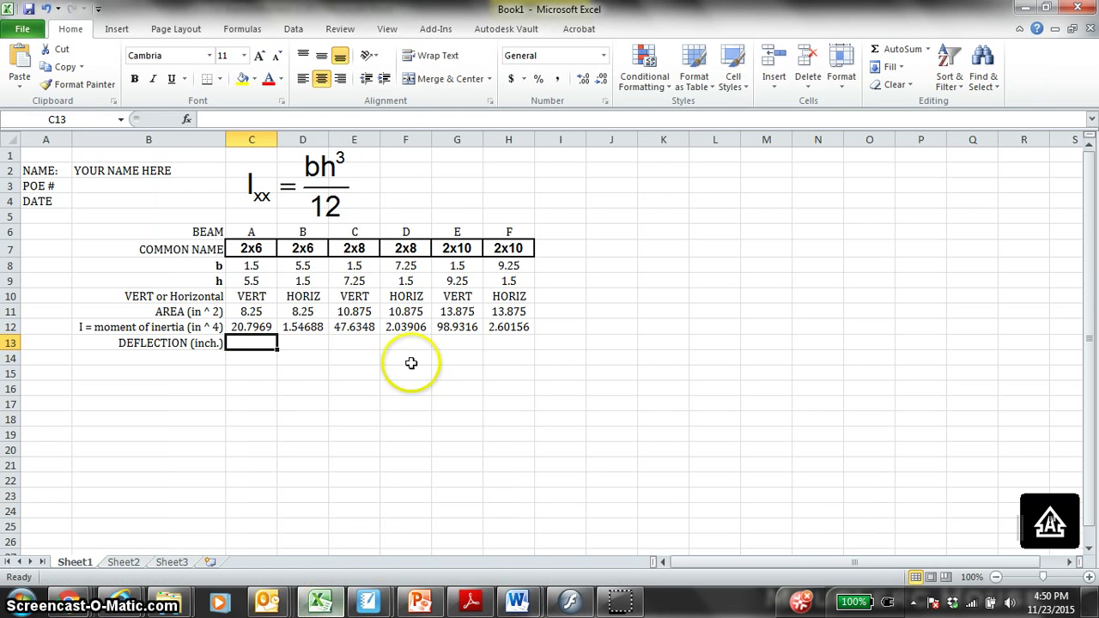
left_click(444, 186)
left_click(443, 175)
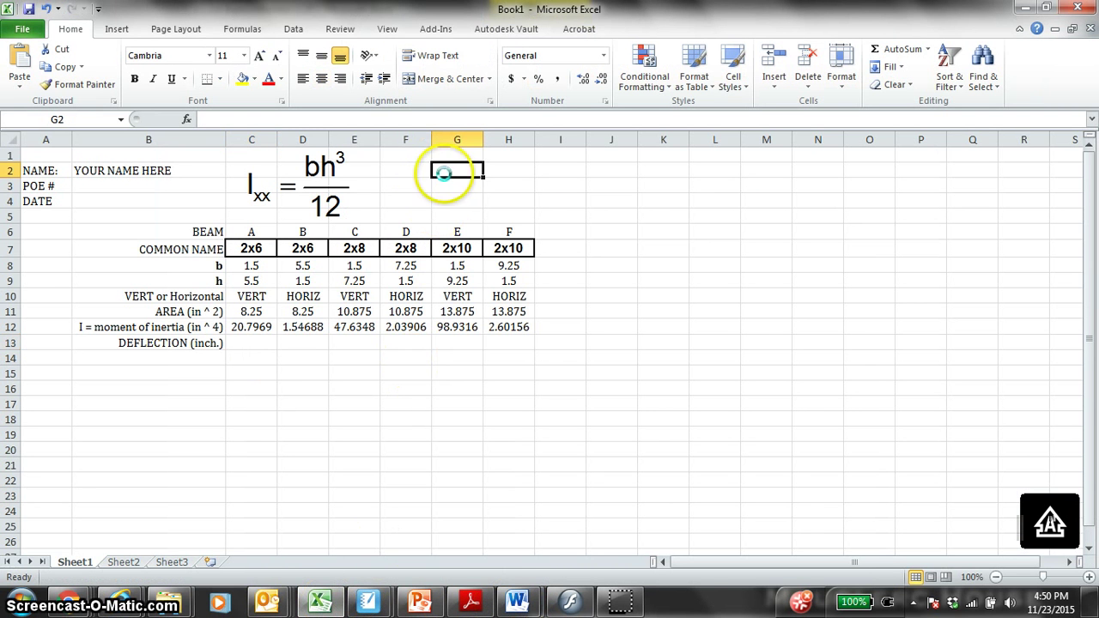
key("ctrl+v")
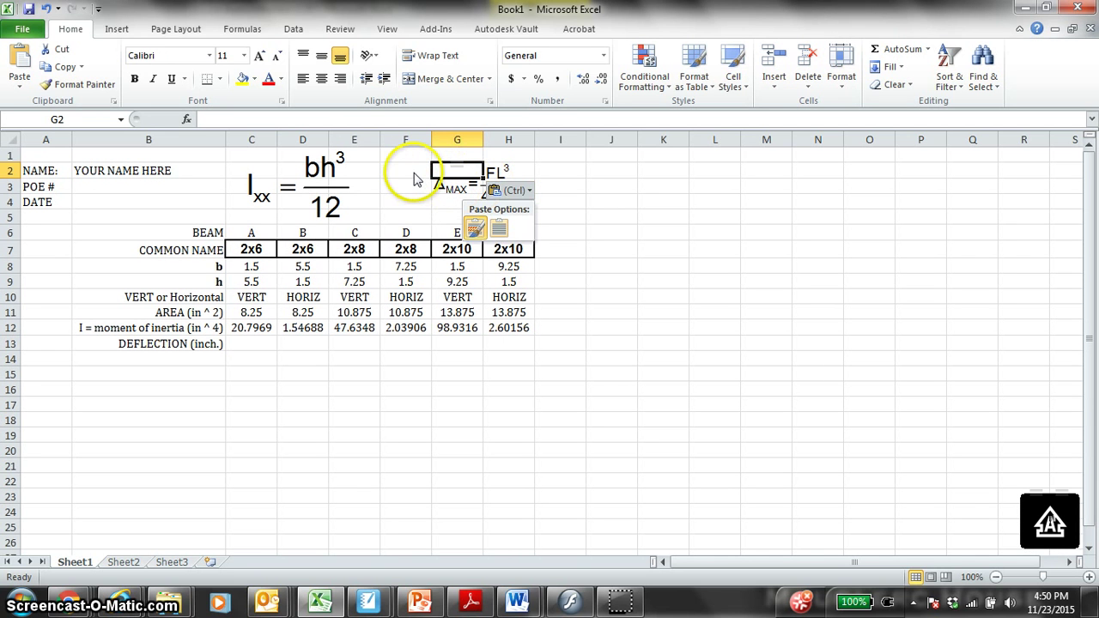
Enlarge the maximum deflection equation slightly and move it directly below the DEFLECTION (inch.) label in column B
left_click(455, 184)
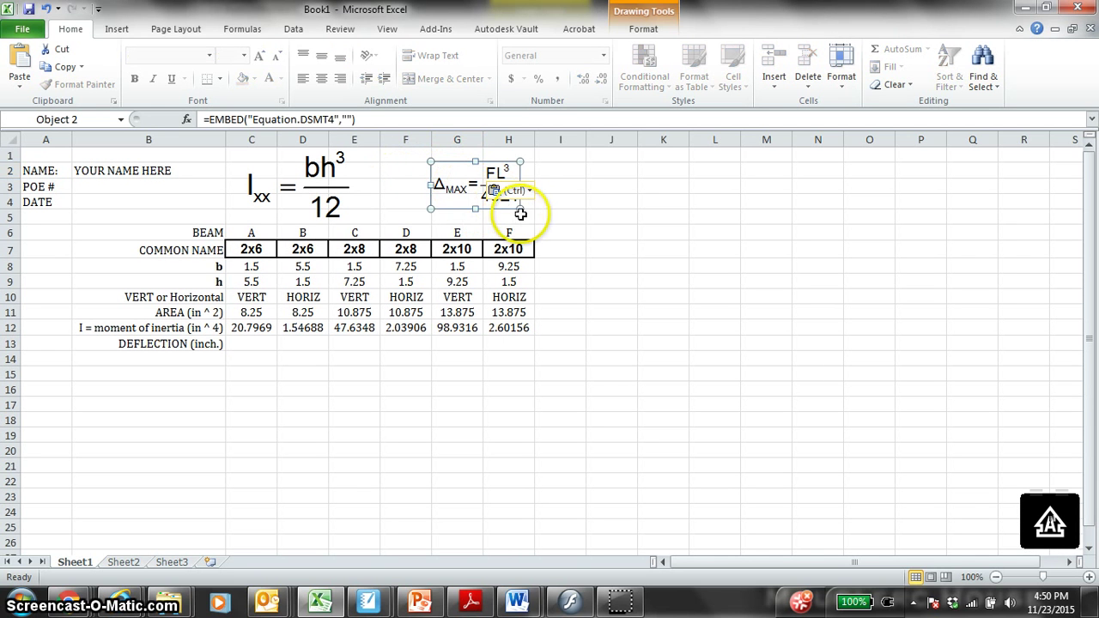
left_click_drag(520, 209, 547, 222)
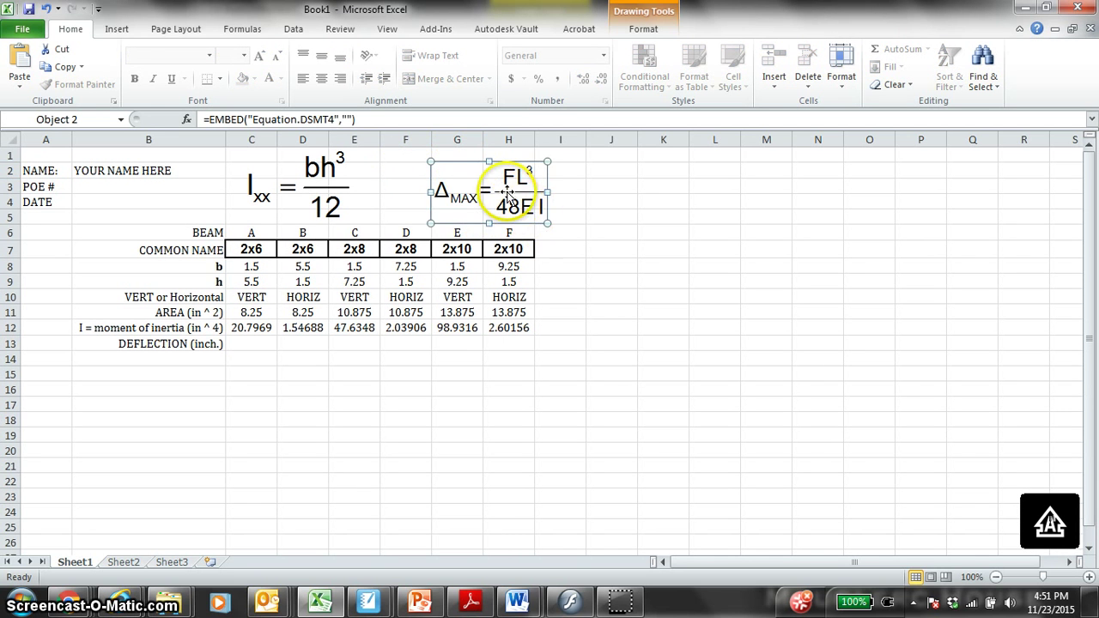
left_click_drag(507, 190, 165, 383)
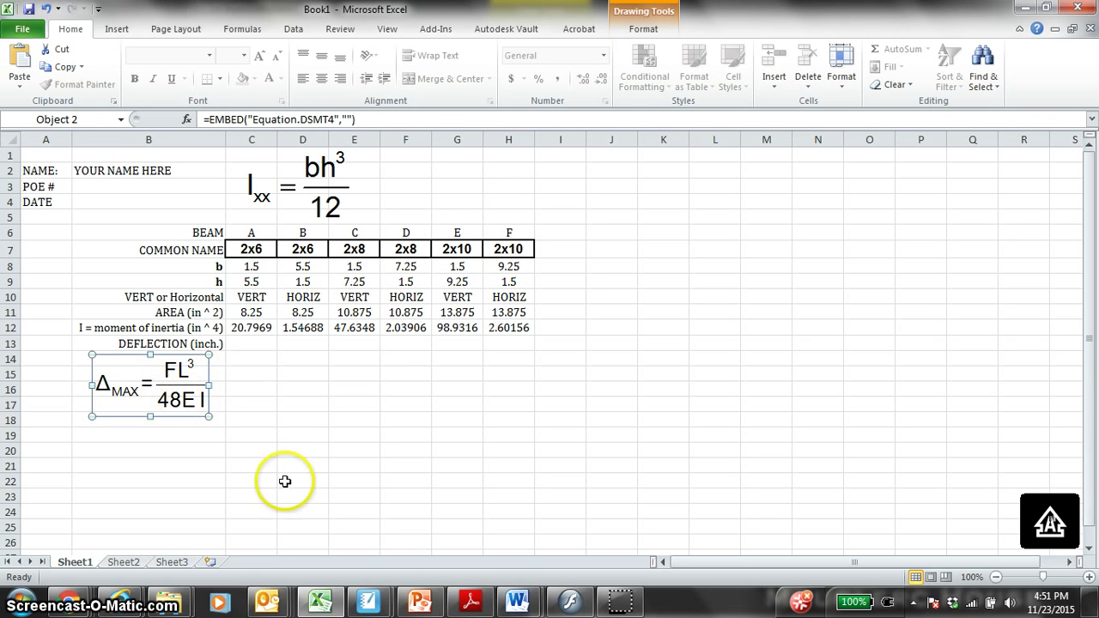
Look up the given load, span and Modulus of Elasticity in item 16 of the BeamDeflection document in Word
left_click(515, 601)
left_click(601, 539)
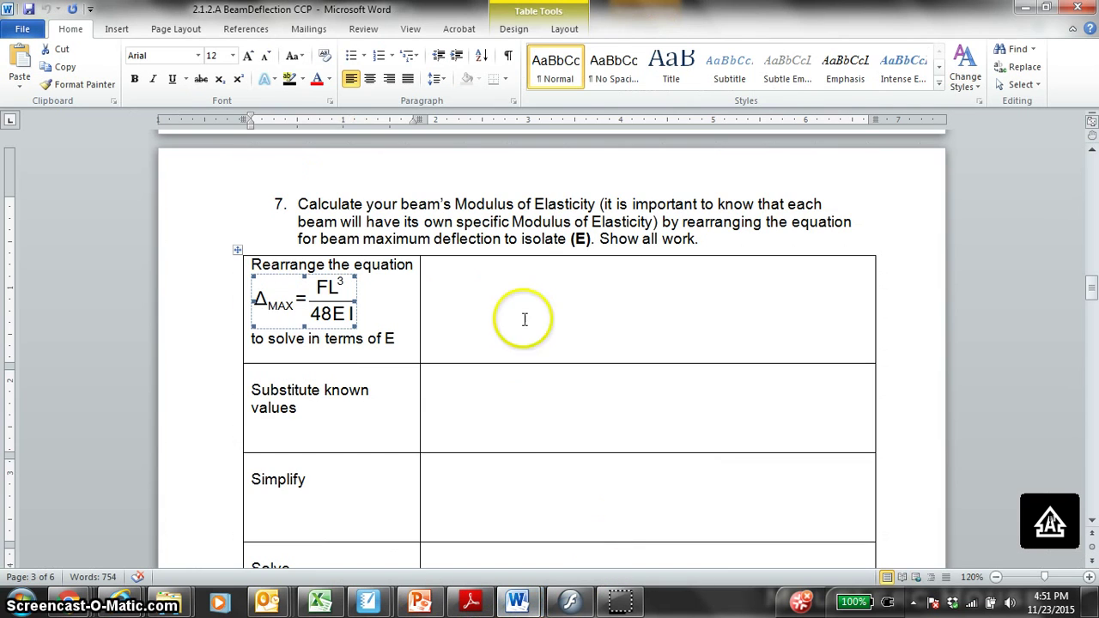
left_click_drag(1092, 292, 1037, 457)
left_click_drag(601, 230, 650, 232)
scroll(643, 304, "down", 1)
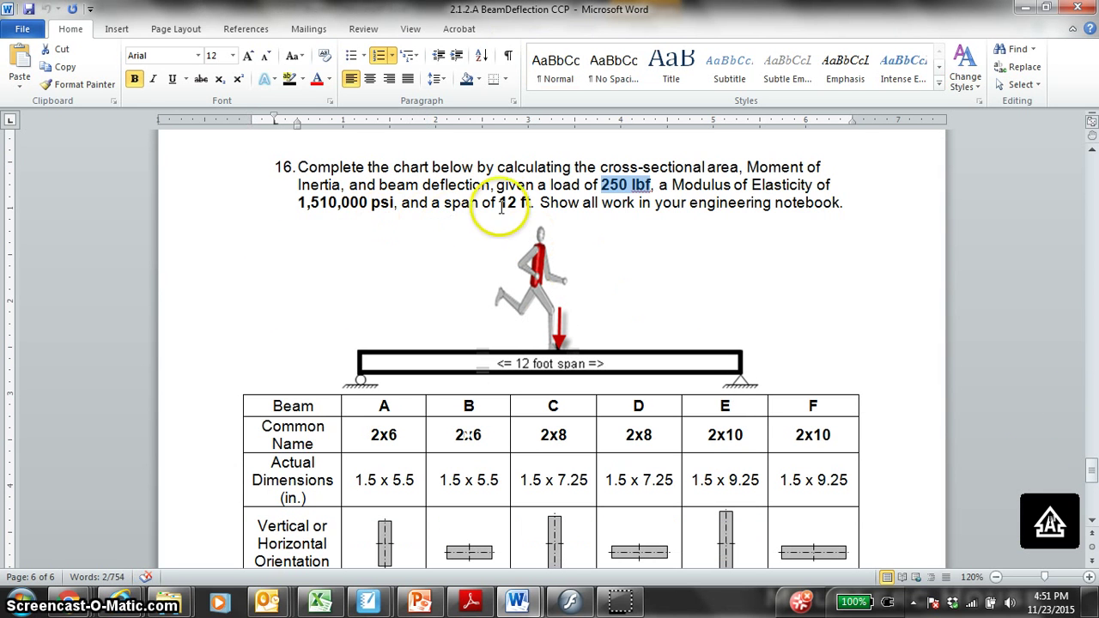
left_click_drag(499, 202, 527, 204)
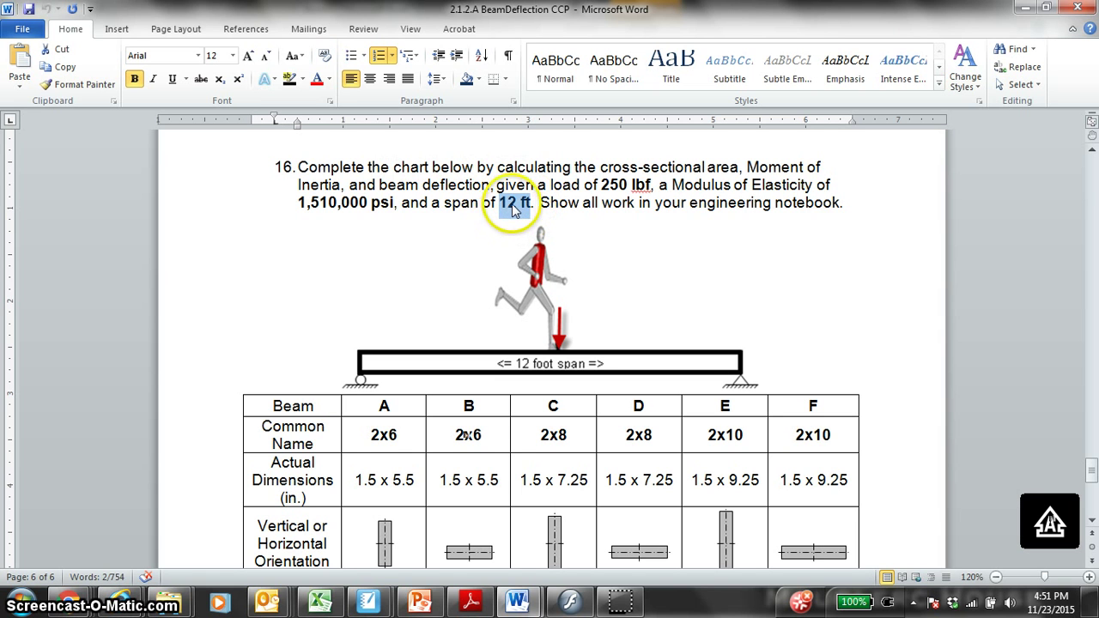
left_click_drag(298, 203, 548, 507)
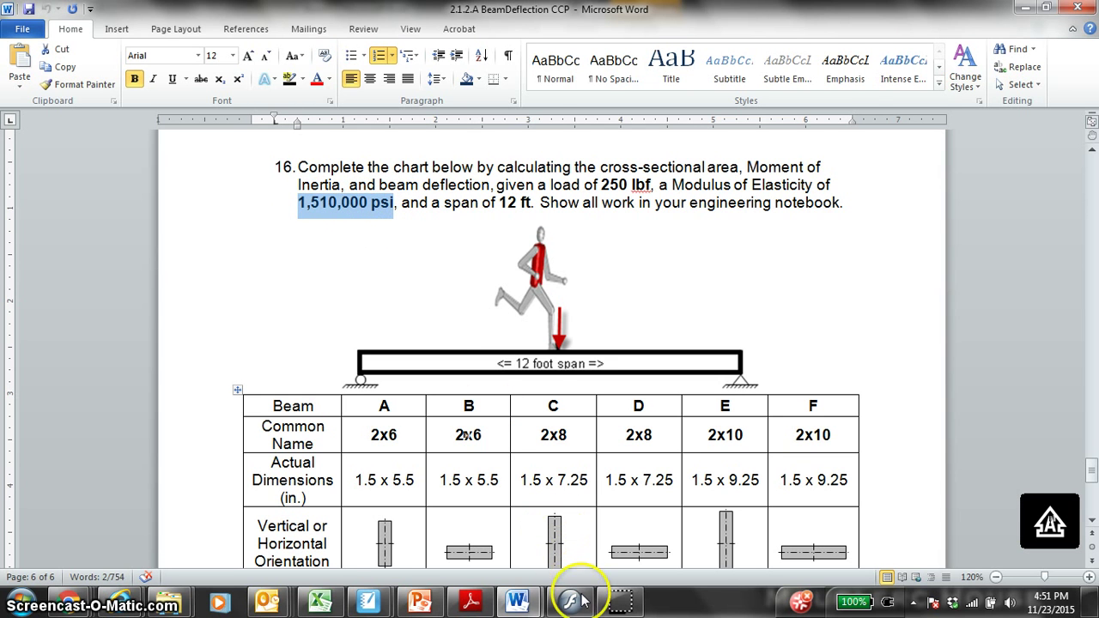
Return to Excel, start a formula in C13 for beam A's deflection, and recheck item 16's given load in the Word document
left_click(323, 601)
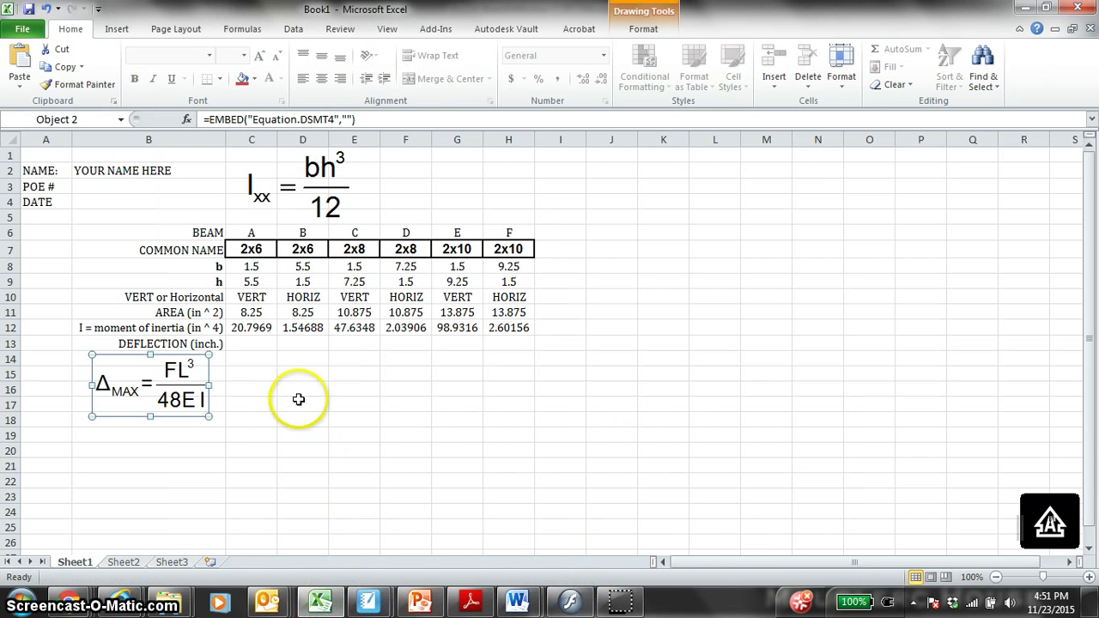
left_click(251, 345)
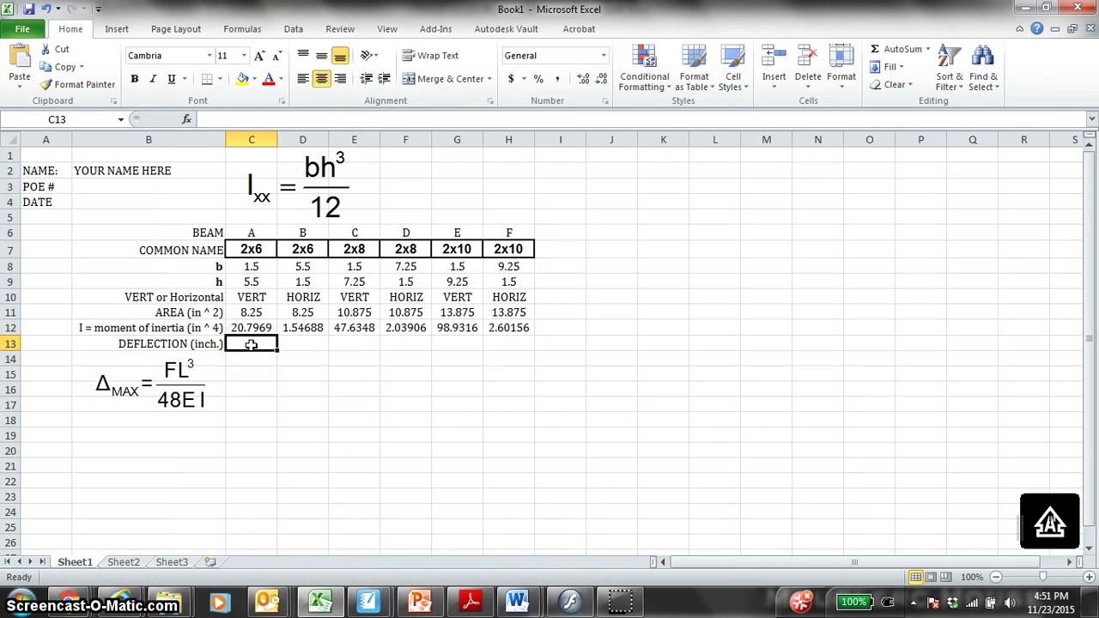
type("=")
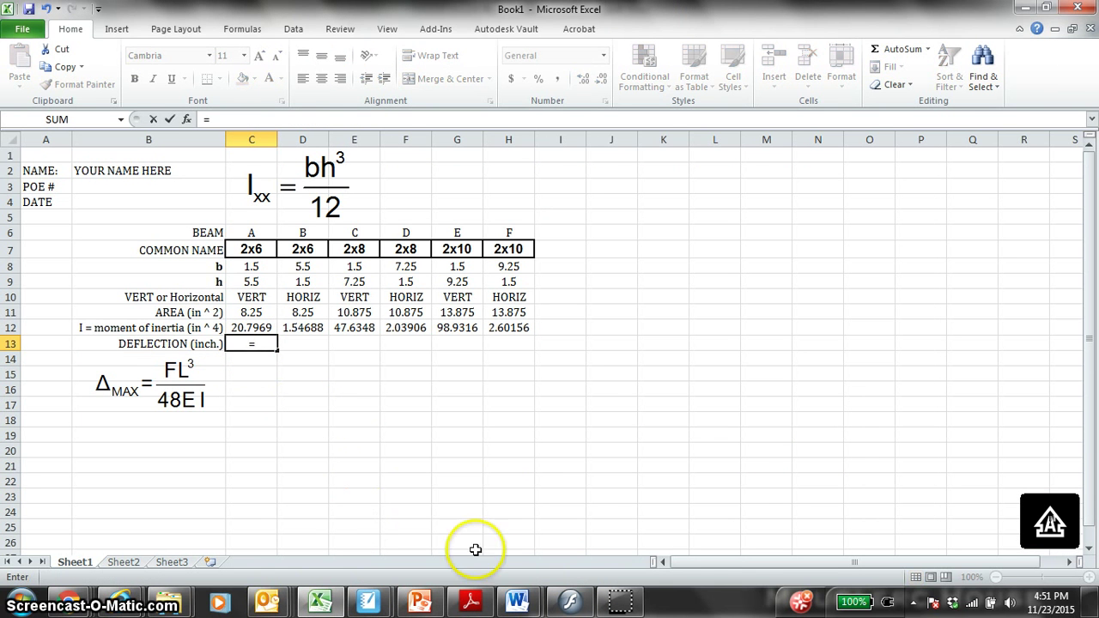
mouse_move(520, 600)
left_click(601, 546)
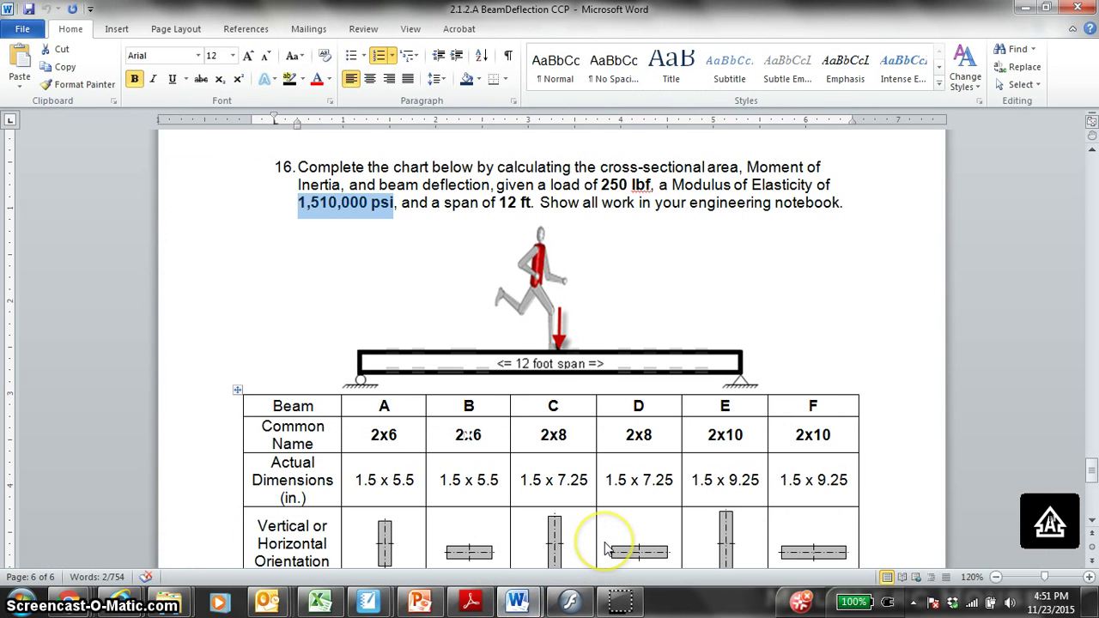
left_click(517, 600)
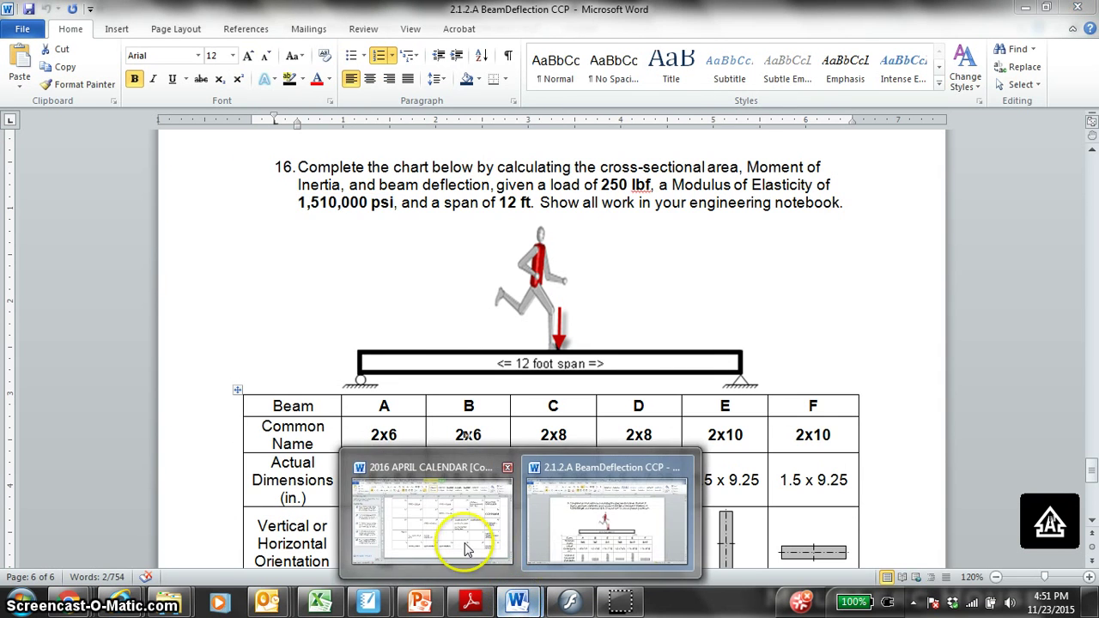
left_click(319, 600)
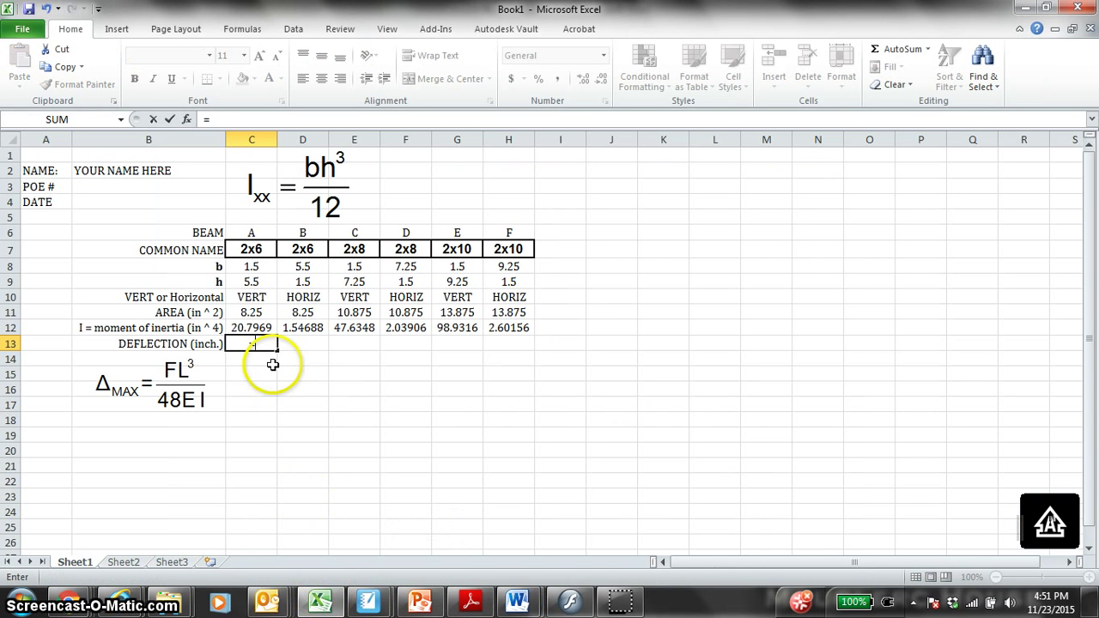
Complete beam A's deflection formula in C13 as =250*144^3/(48*1510000*C12)
type("250*")
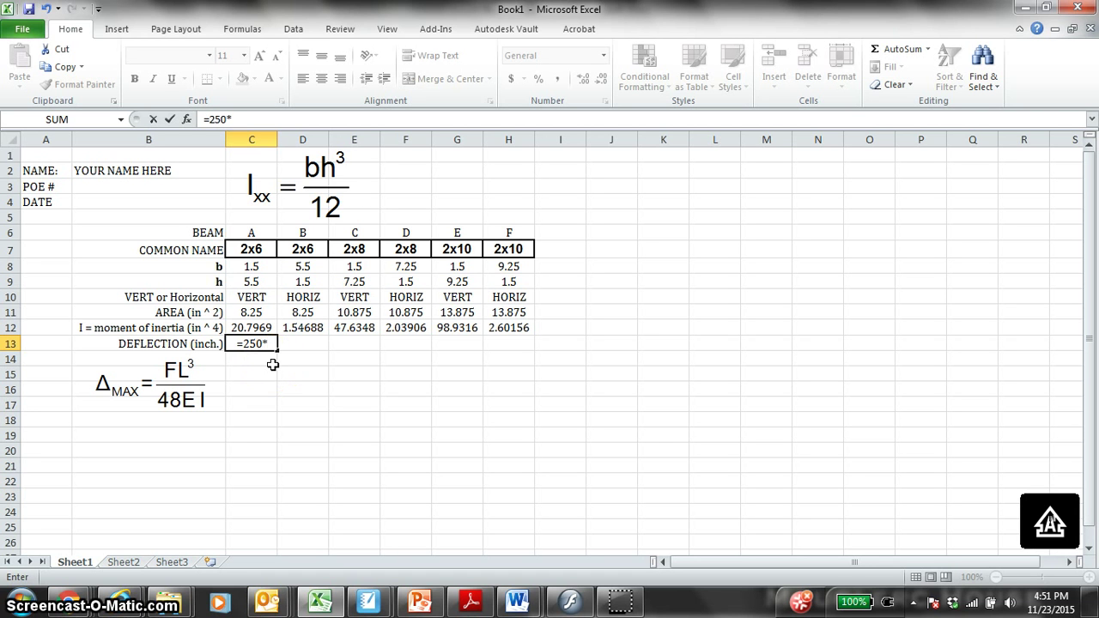
type("144^3/(")
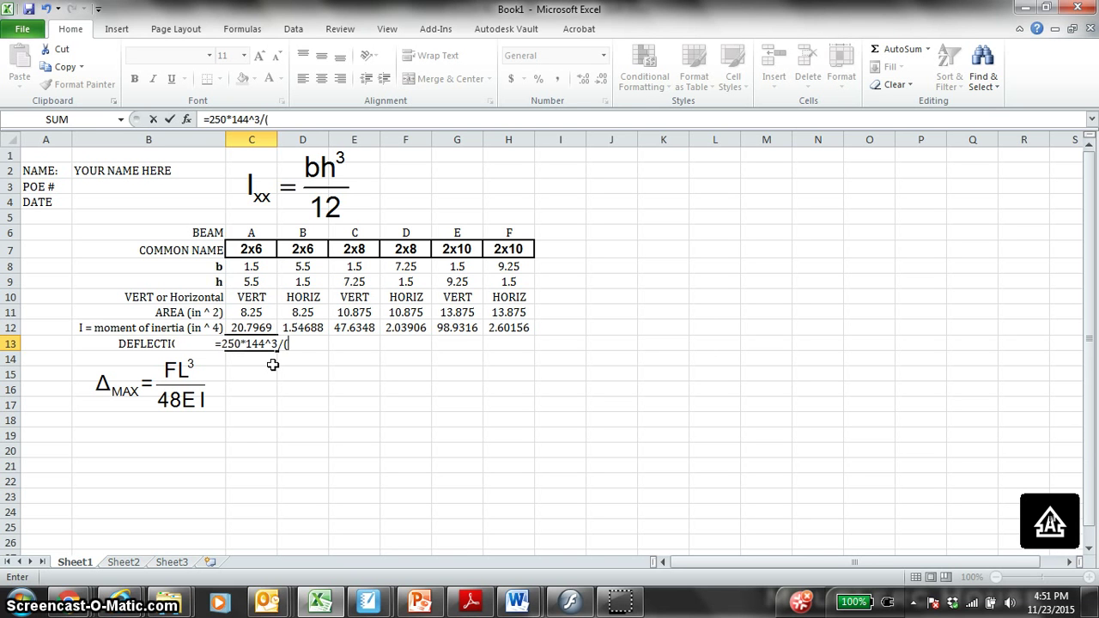
type("48")
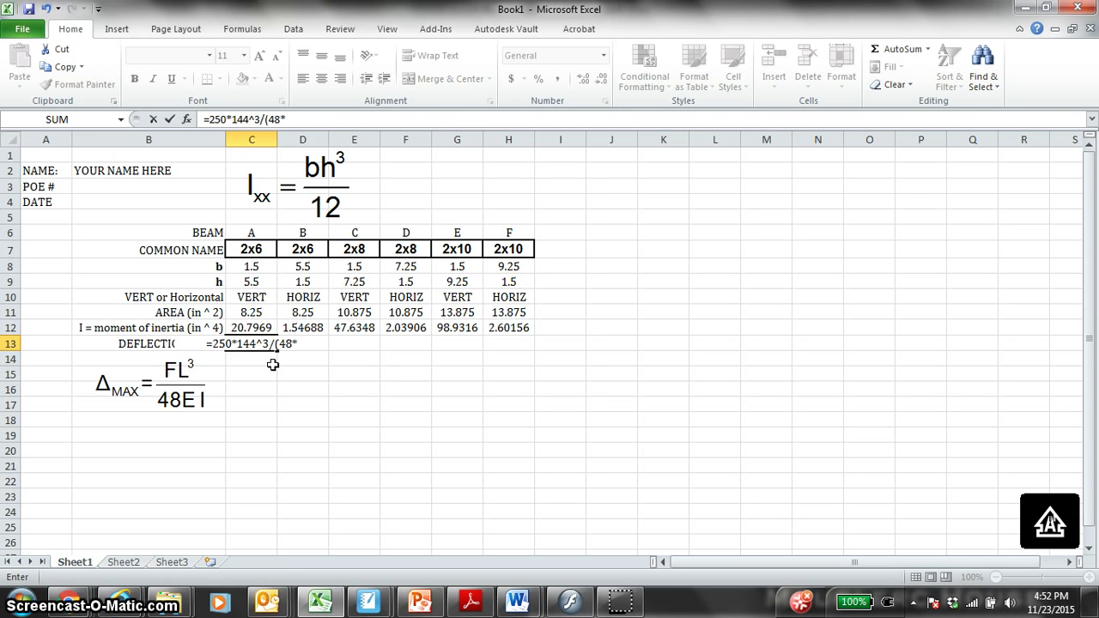
type("*1510000")
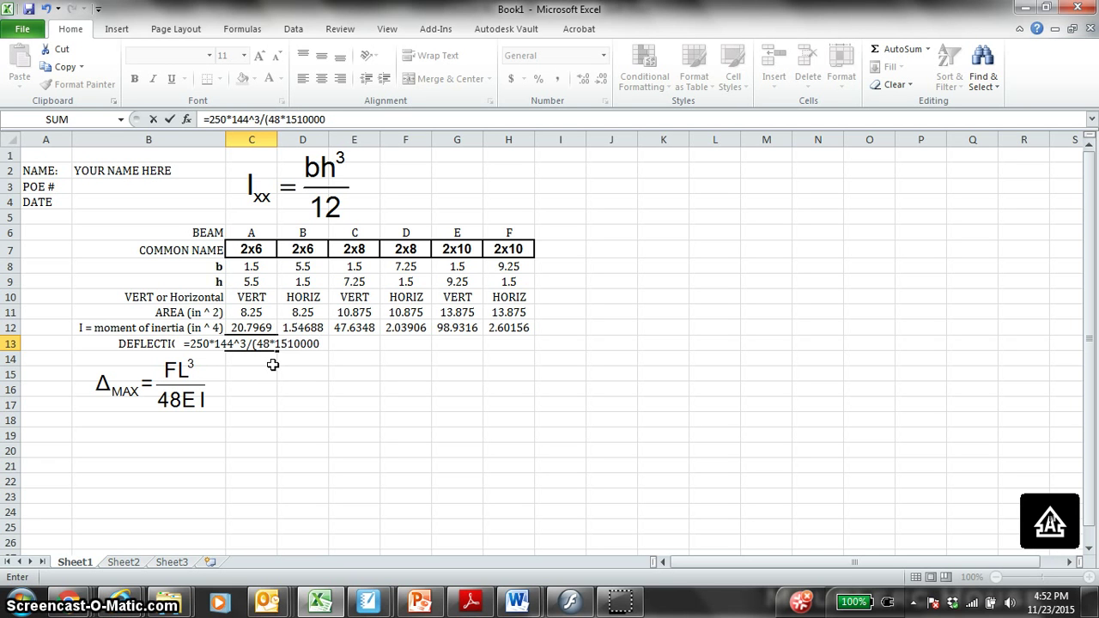
type("*")
left_click(257, 327)
left_click(258, 328)
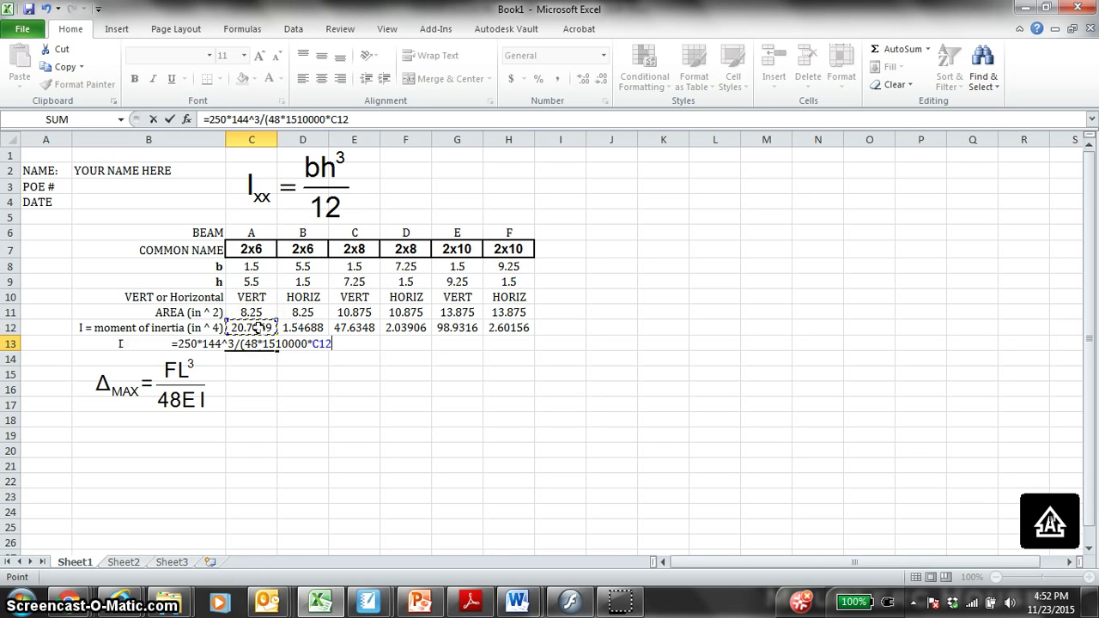
type(")")
key("Return")
Fill the deflection formula from C13 across to H13 and check the cell references in the copied formulas
left_click(260, 343)
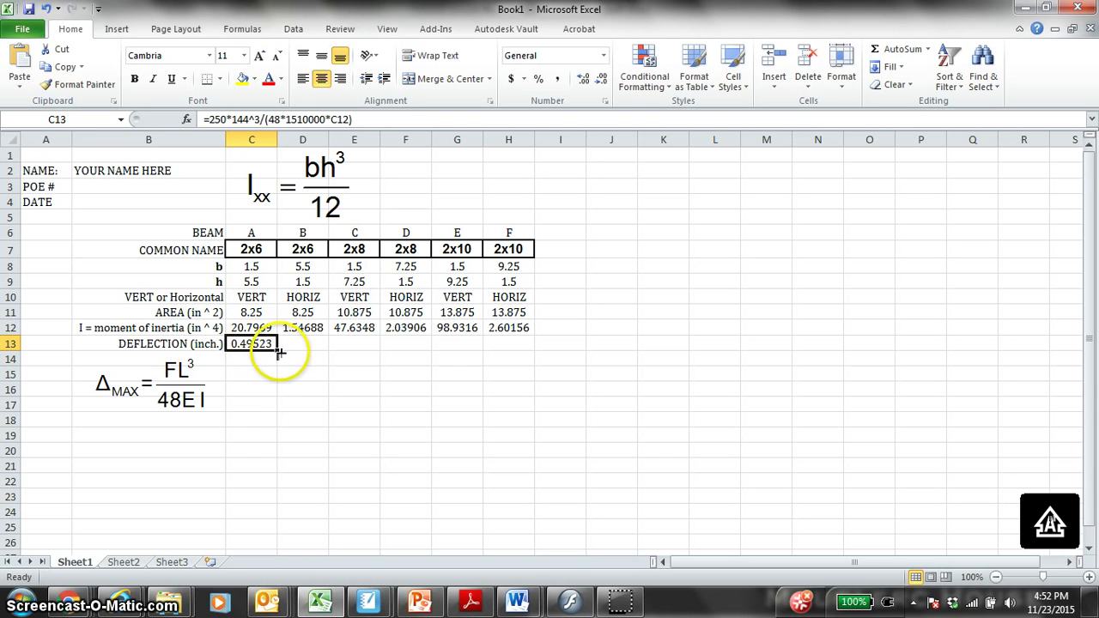
left_click_drag(276, 350, 507, 372)
left_click(306, 360)
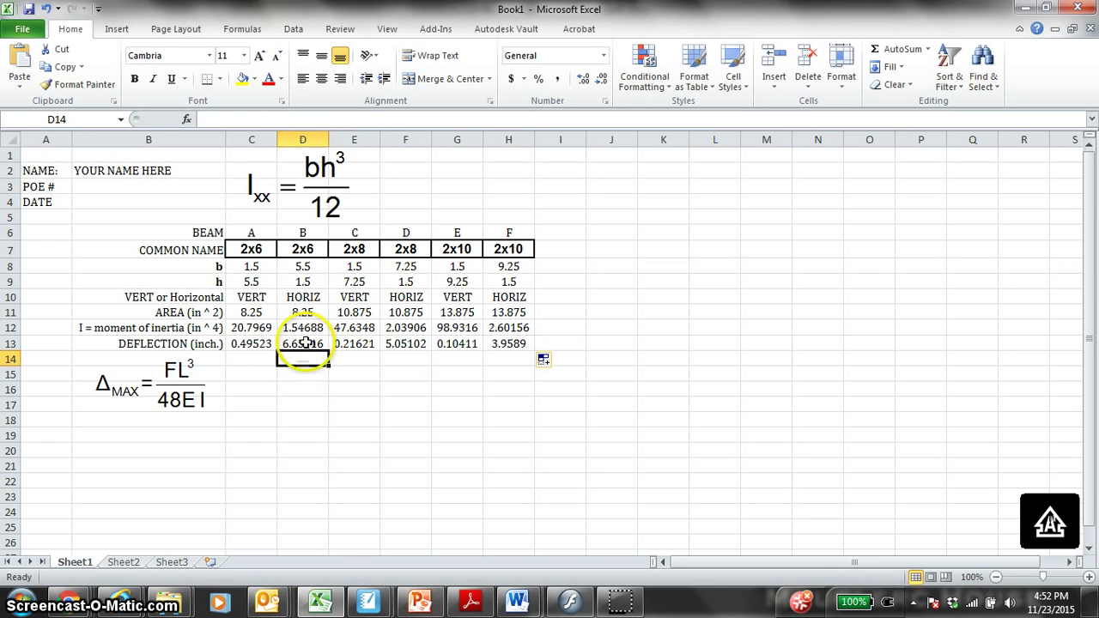
left_click(306, 343)
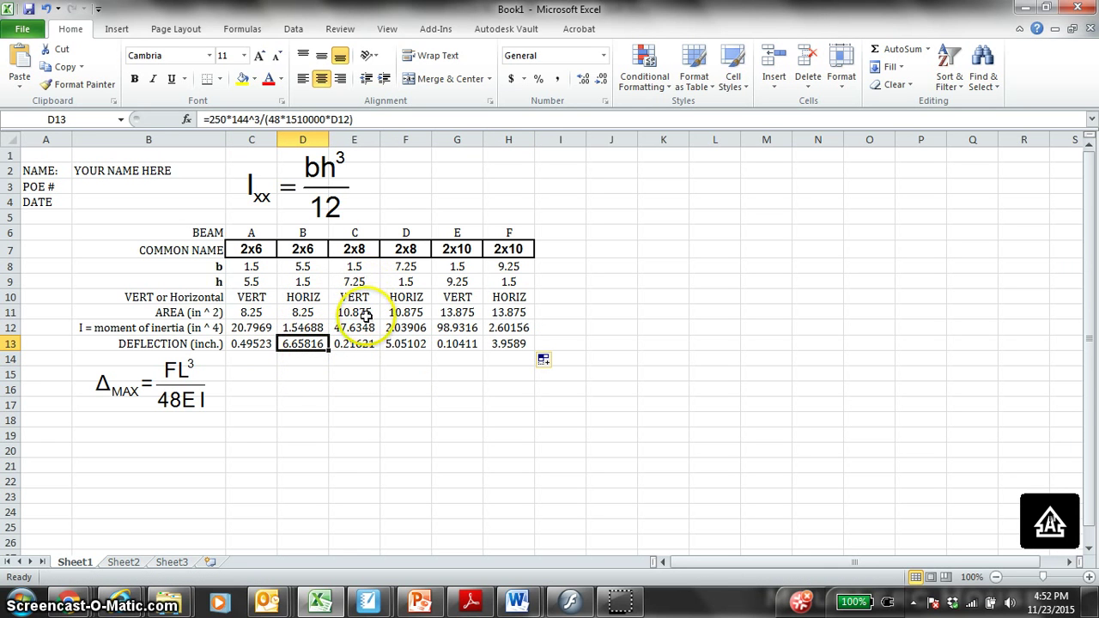
left_click(359, 343)
left_click(404, 346)
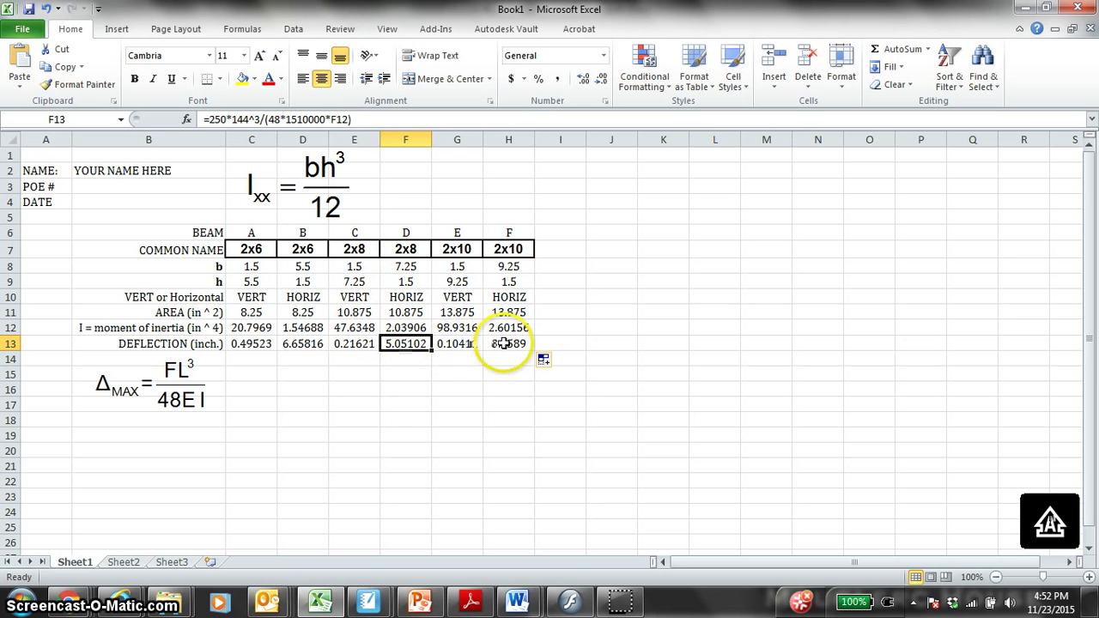
left_click(331, 418)
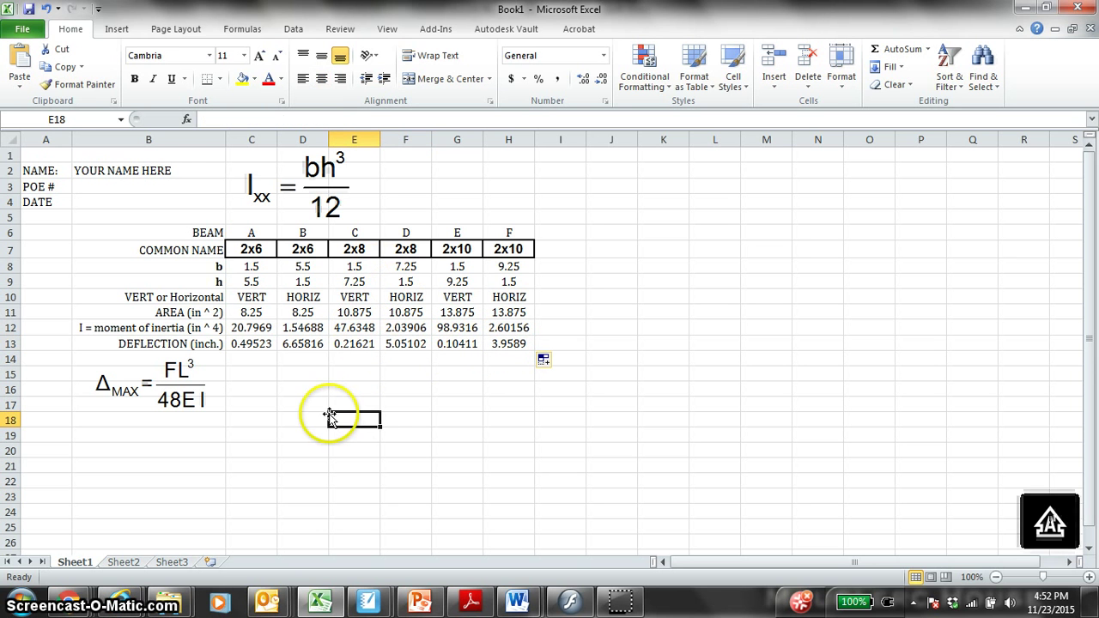
Save the workbook as LAST NAME 2.1.2 BEAM DEFLECTION in the 2.1 LMS folder under Downloads, POE
left_click(36, 30)
left_click(30, 75)
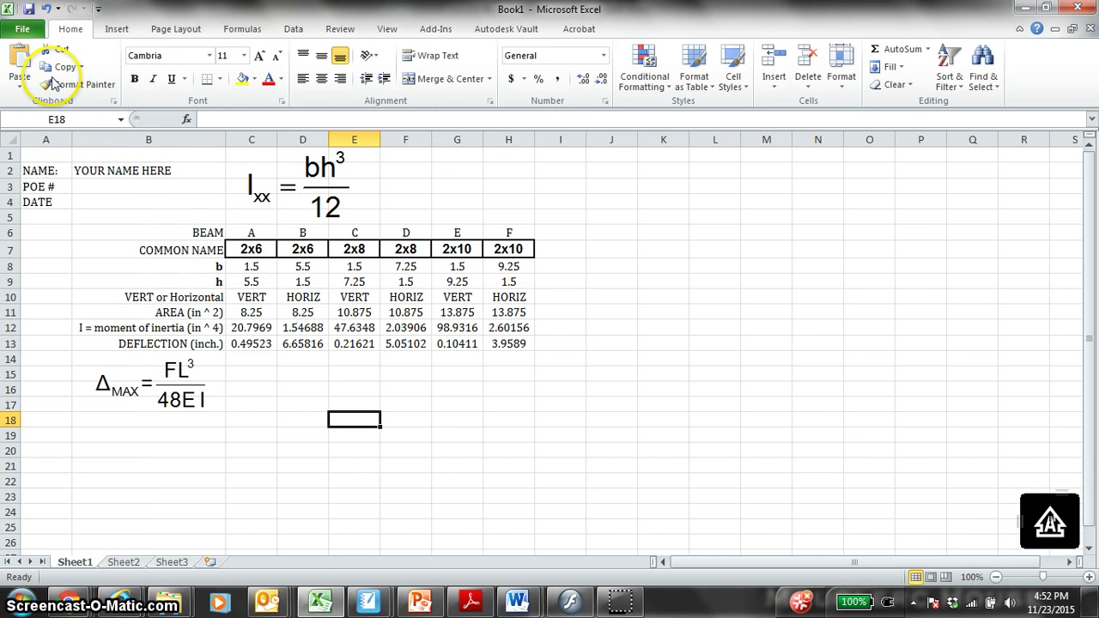
left_click(69, 194)
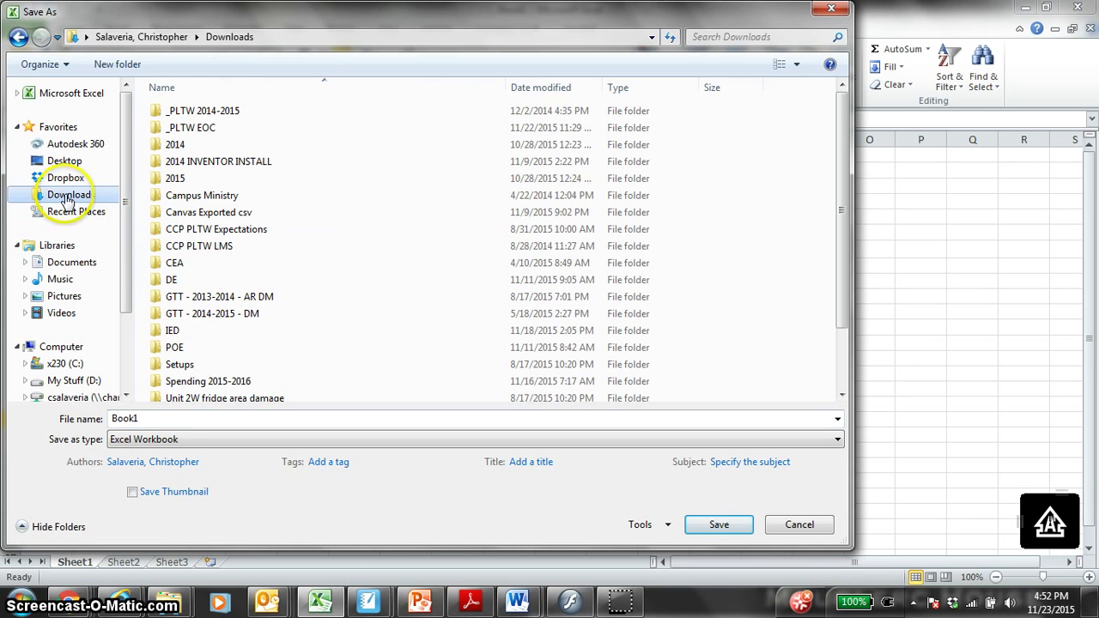
double_click(206, 346)
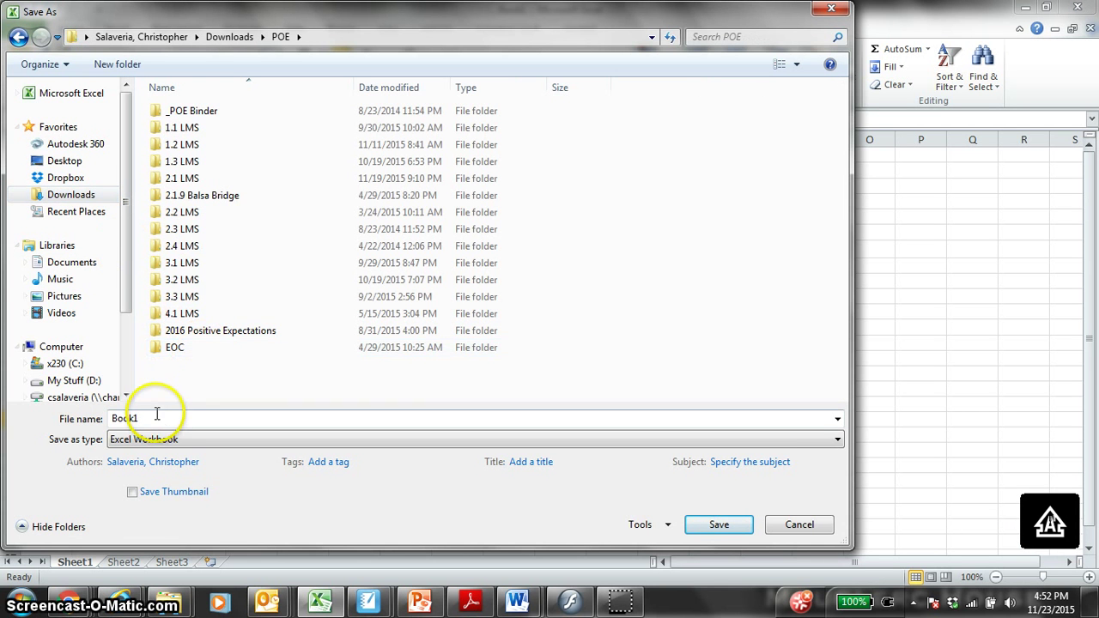
double_click(193, 178)
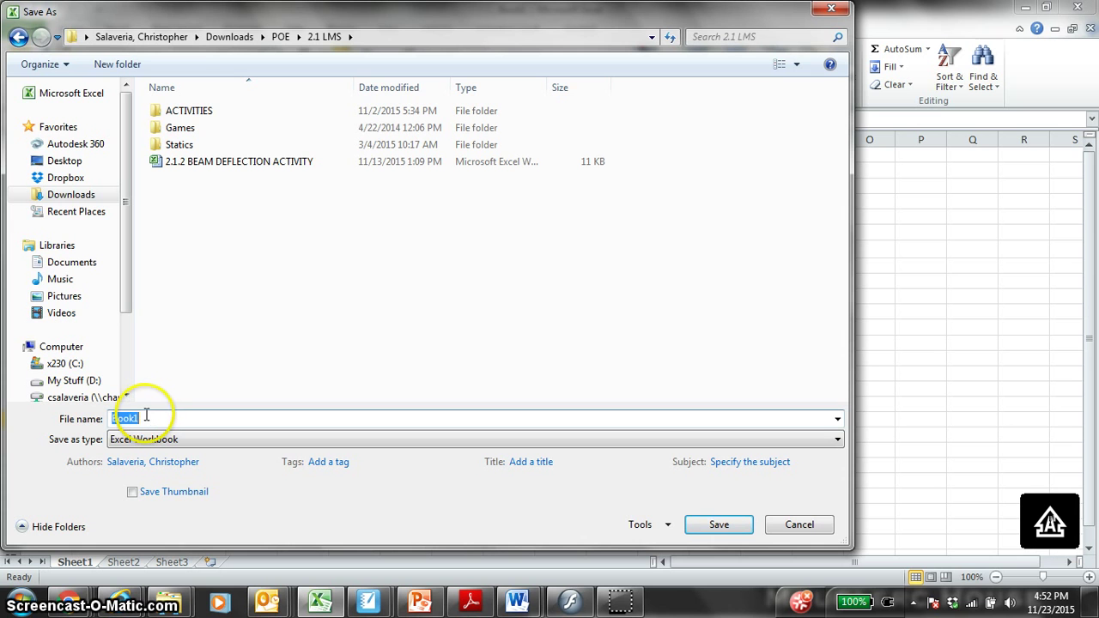
key("Caps_Lock")
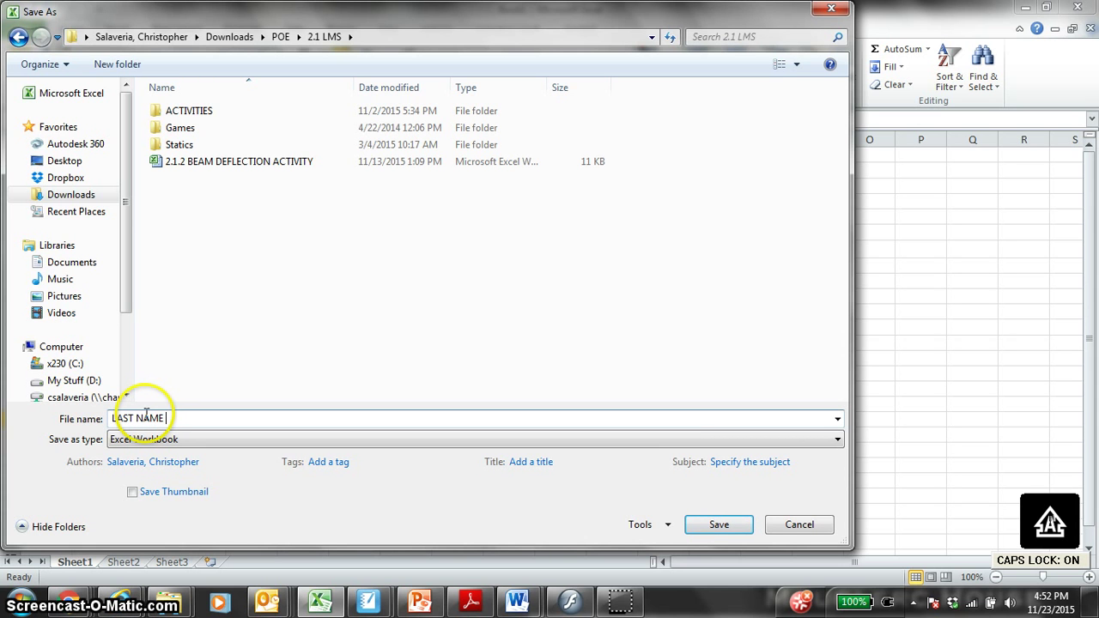
type("2.1.2 BEAM DEFL")
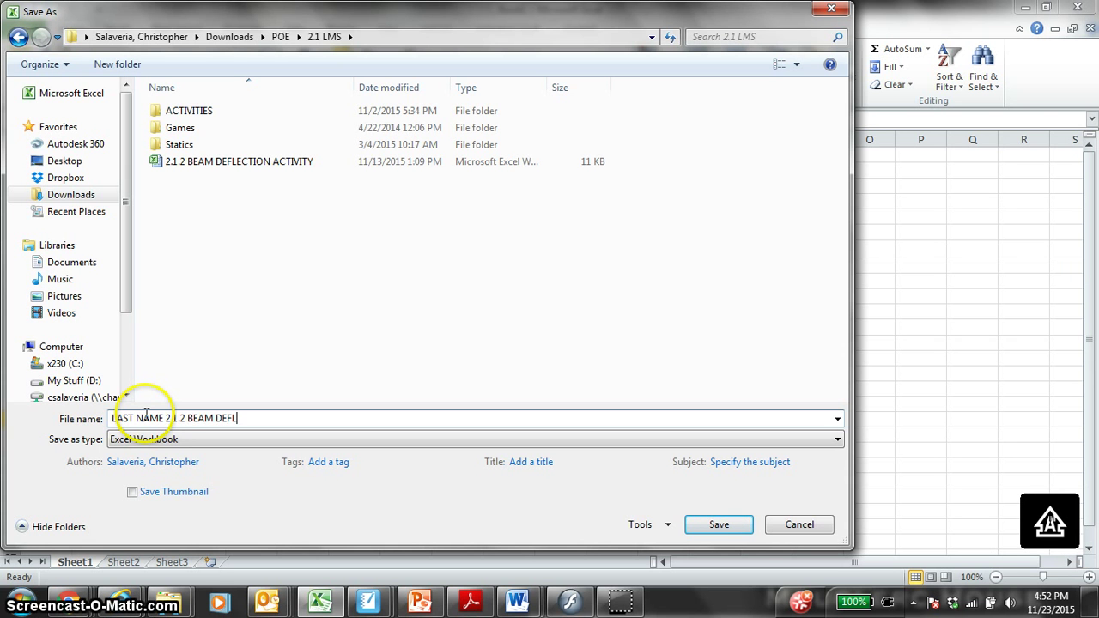
type("ECTION")
key("Return")
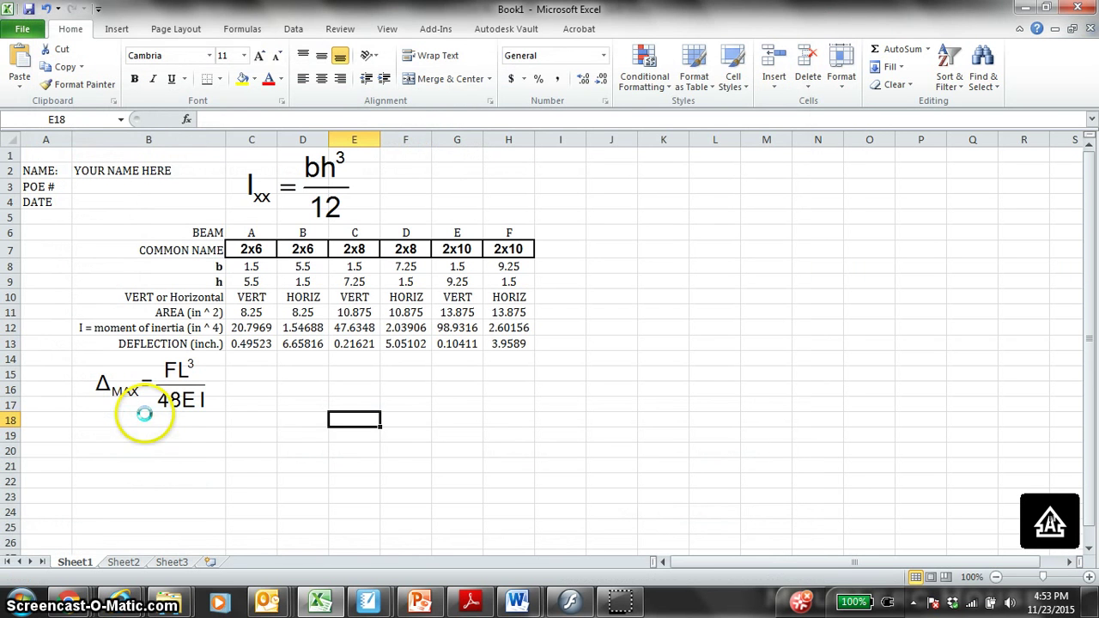
Make the NAME: label and the YOUR NAME HERE entry in A2:B2 bold
left_click_drag(38, 169, 166, 172)
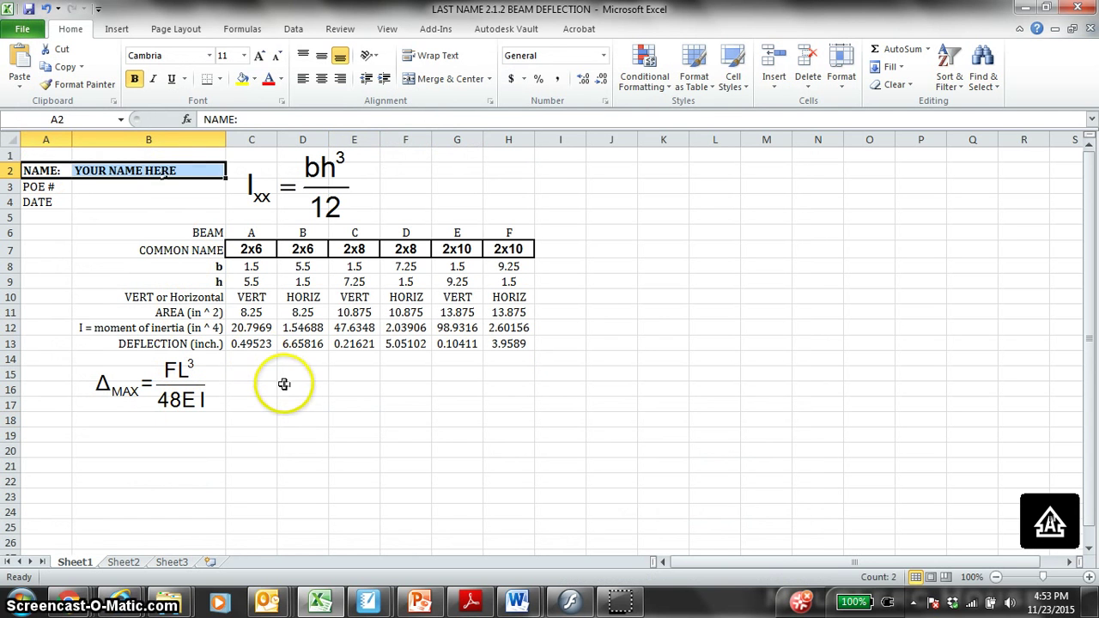
left_click(285, 386)
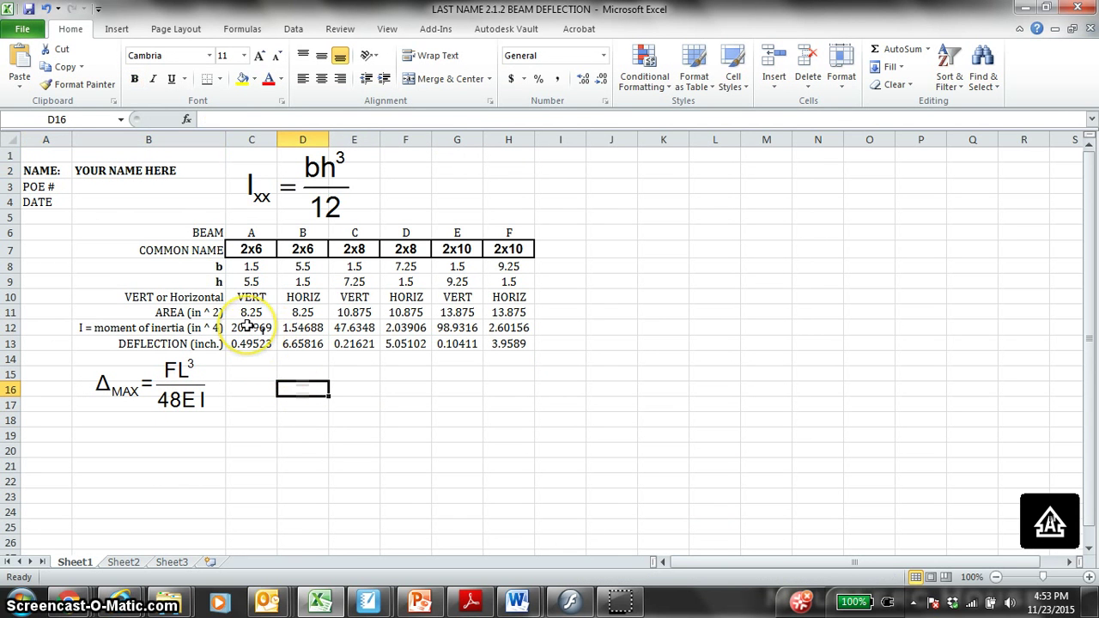
Try plotting the moment of inertia and deflection values in C12:H13 as a 2-D line chart, and delete the chart
left_click_drag(249, 327, 533, 345)
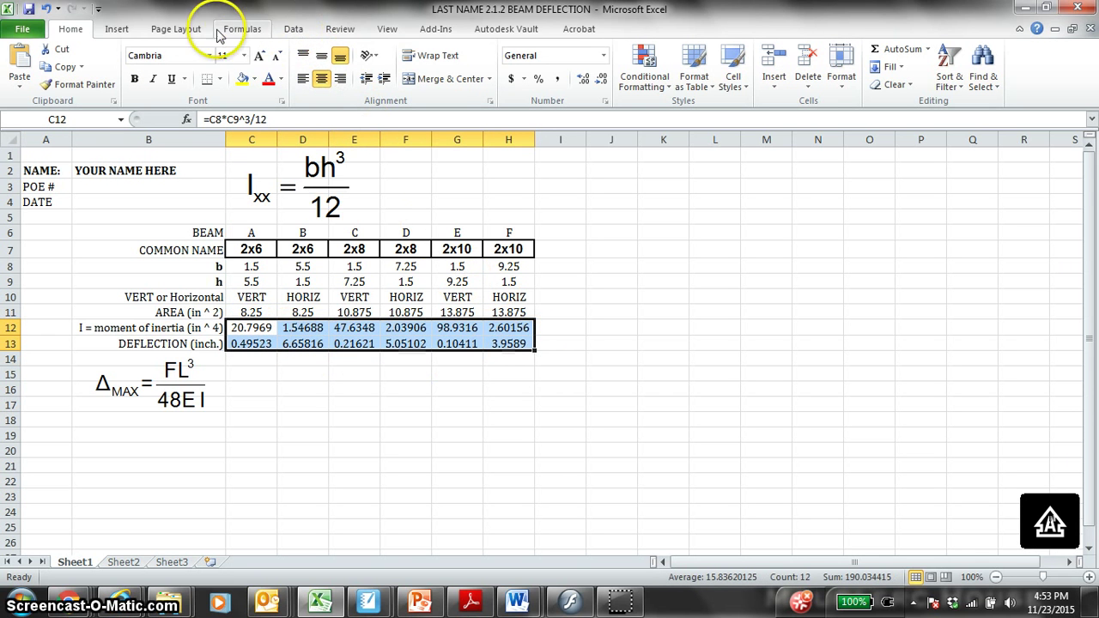
left_click(117, 29)
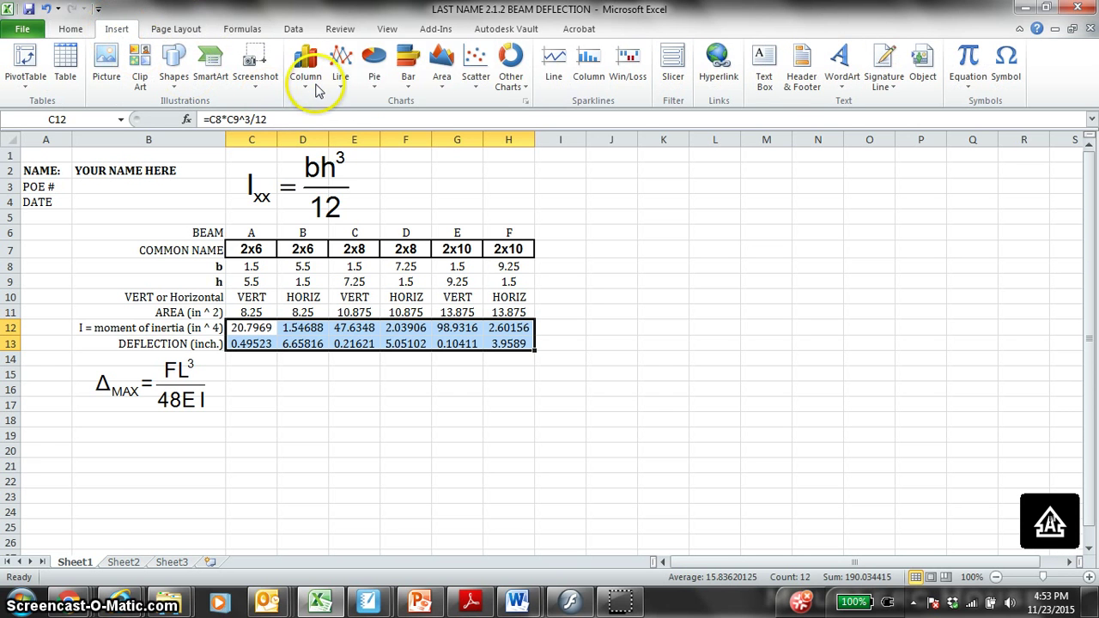
left_click(343, 85)
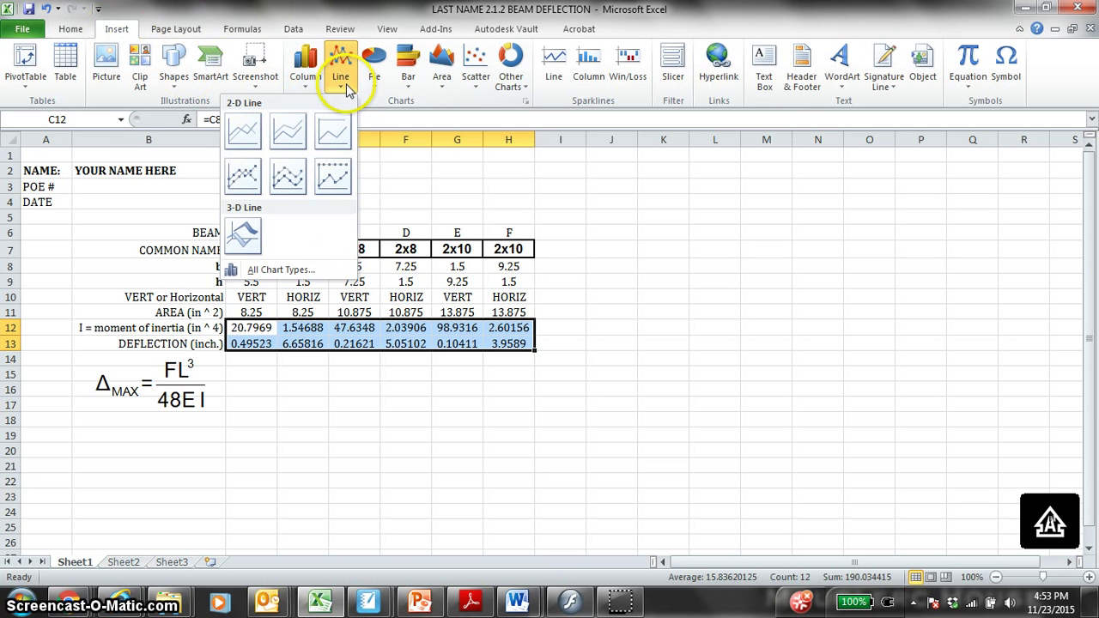
left_click(244, 135)
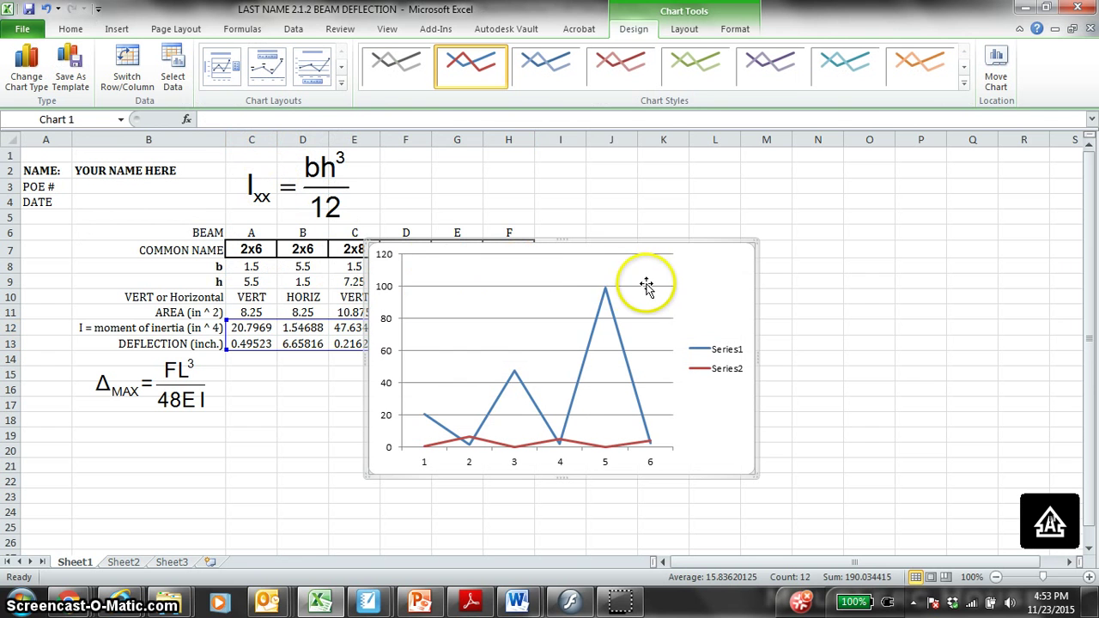
left_click(648, 286)
left_click(682, 269)
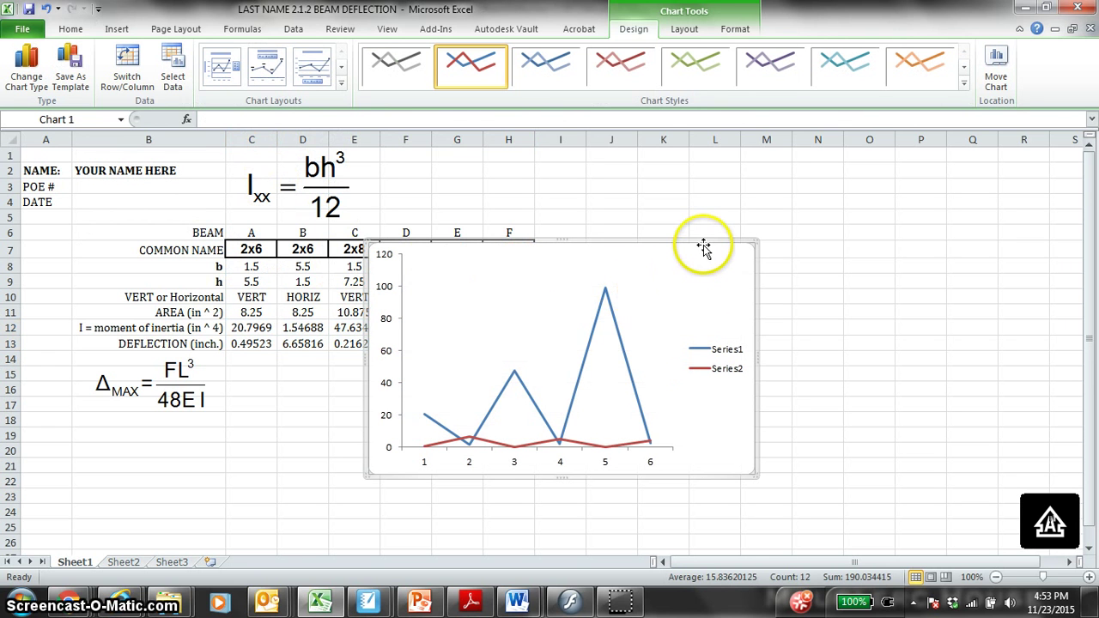
key("Delete")
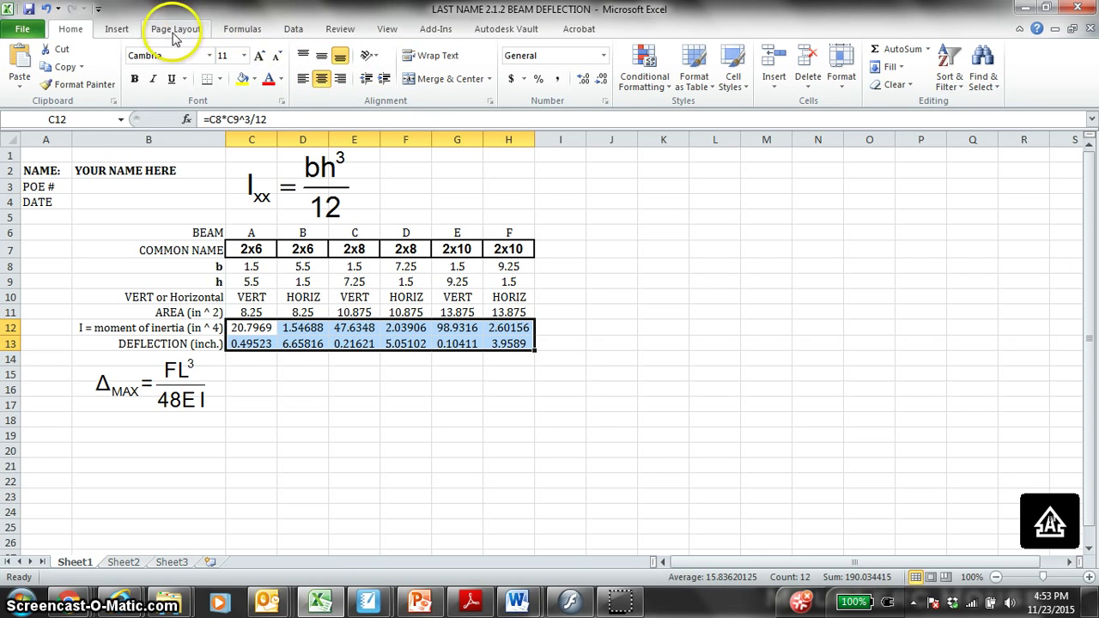
Try plotting C12:H13 as a scatter chart with smooth lines and markers, and delete the chart
left_click(129, 36)
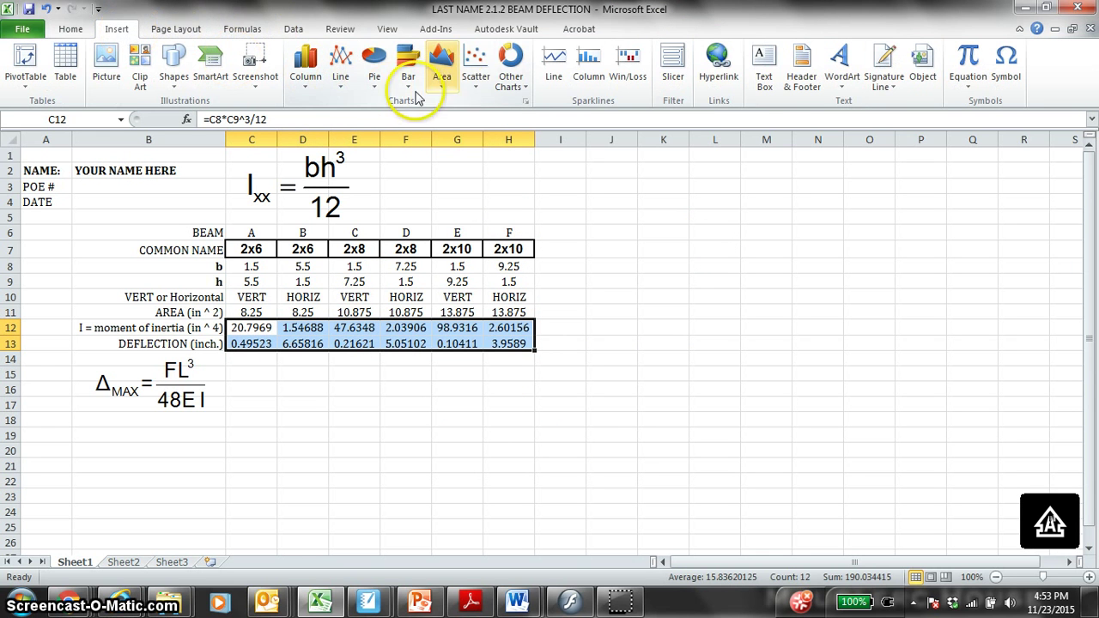
left_click(476, 73)
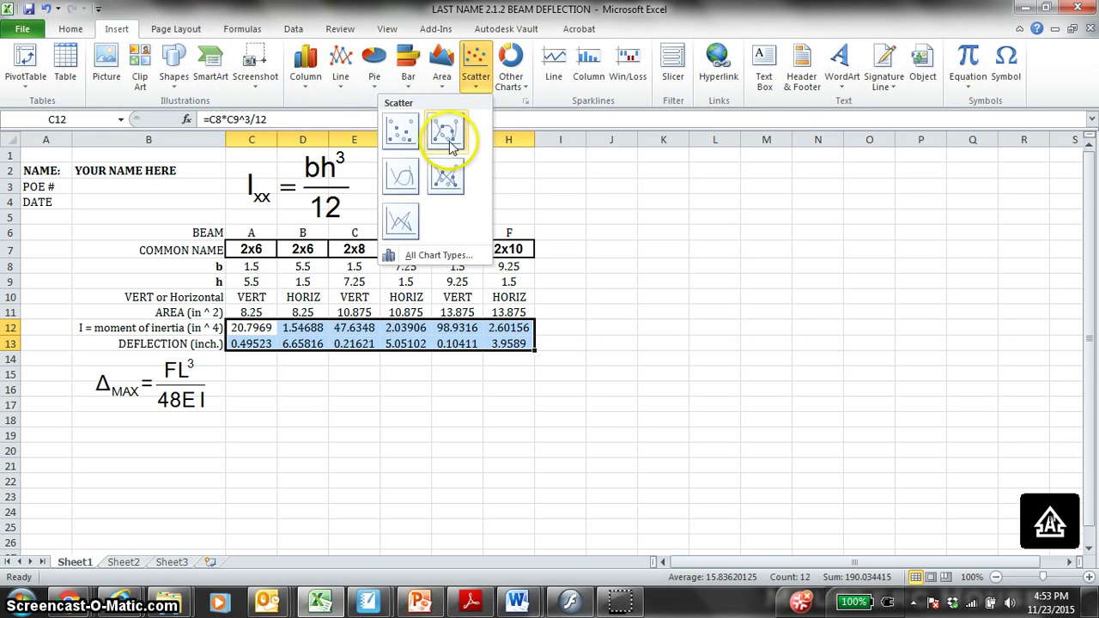
left_click(445, 133)
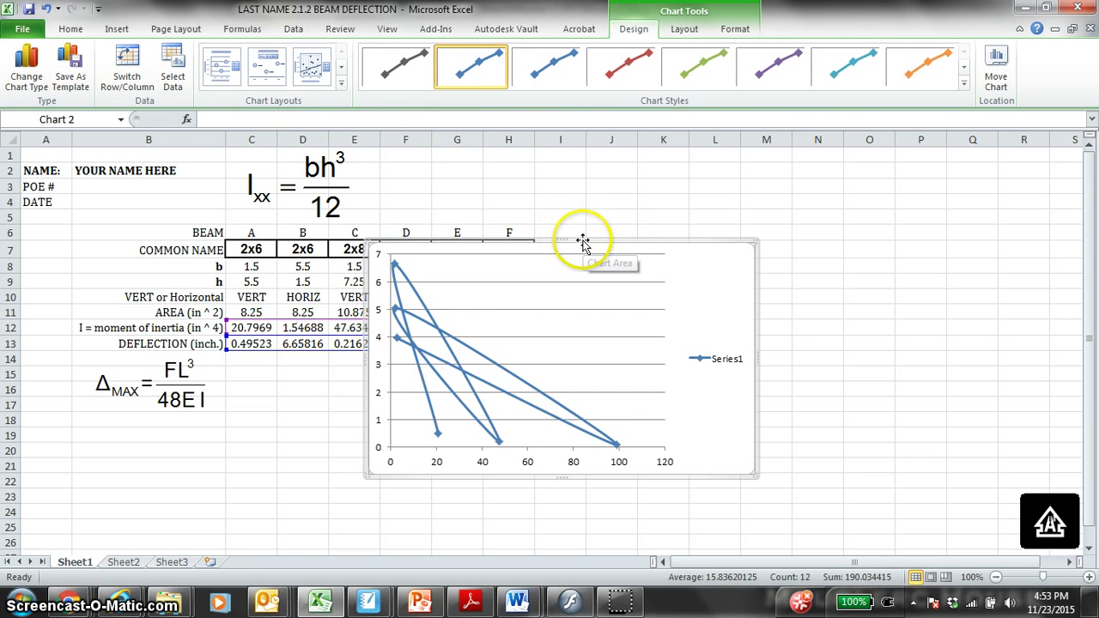
key("Delete")
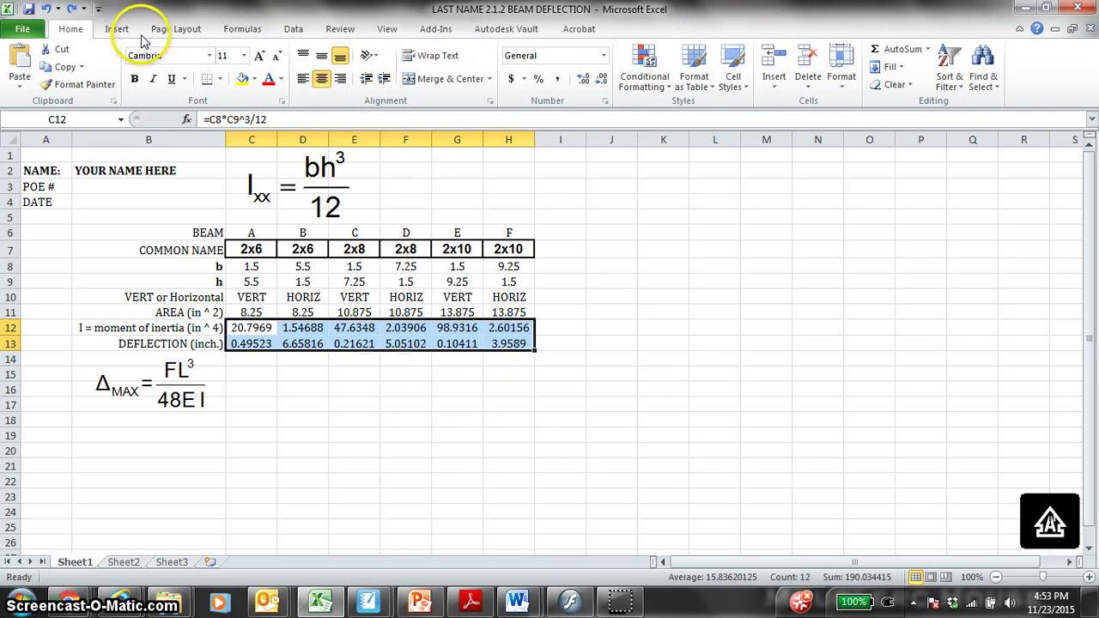
Plot the moment of inertia and deflection values in C12:H13 as a scatter chart with only markers
left_click(117, 29)
left_click(476, 86)
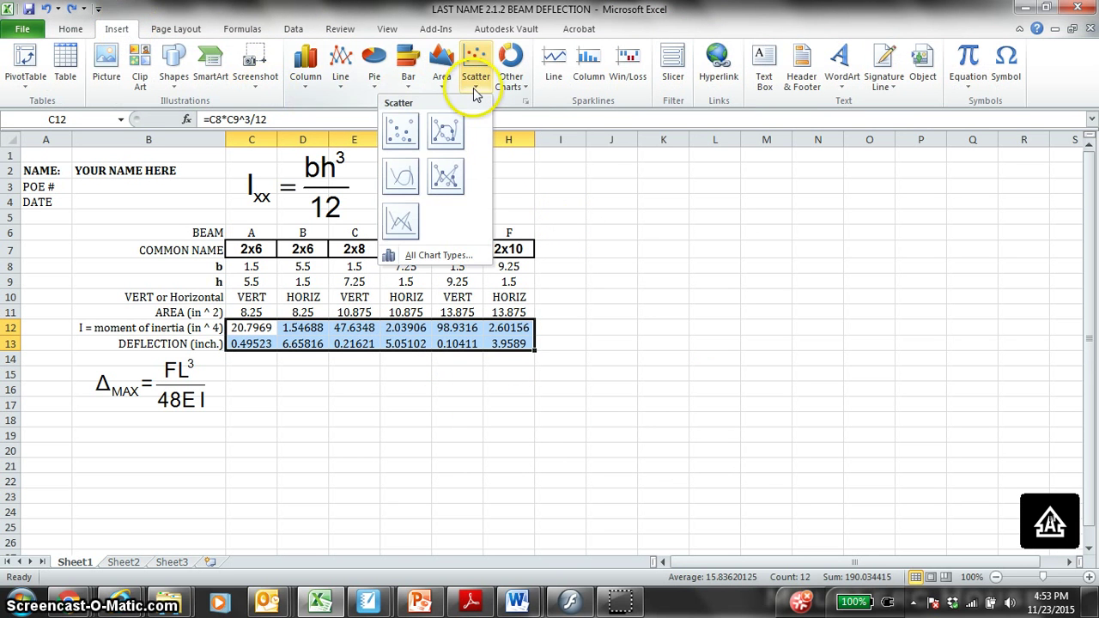
left_click(400, 136)
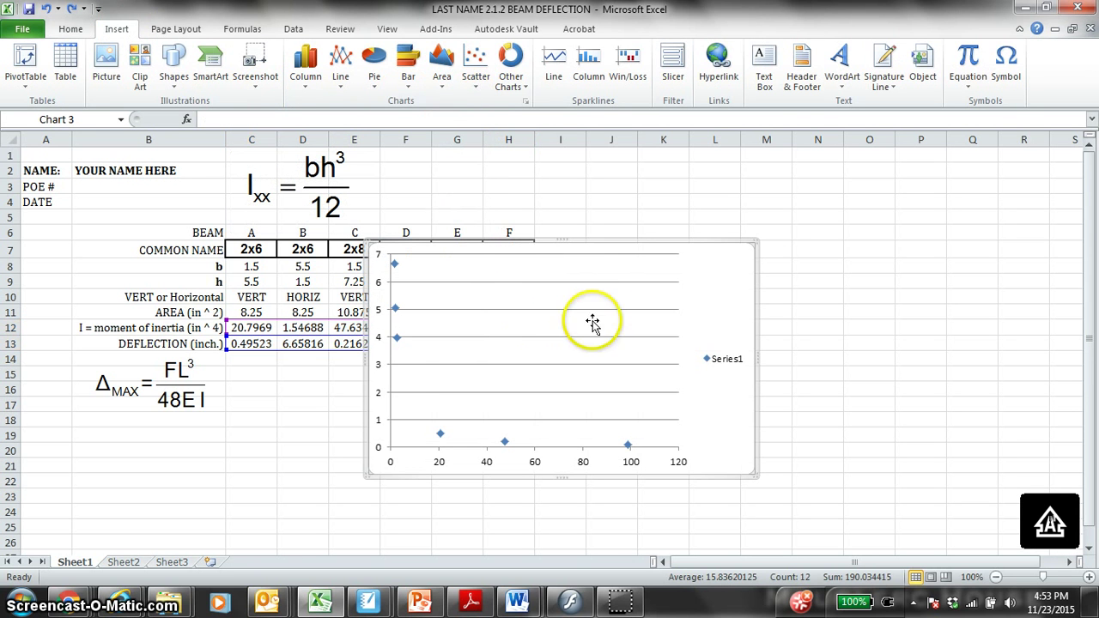
Move the scatter chart below the deflection formula and enlarge it to cover about rows 18 to 36, from column B to I
left_click_drag(615, 245, 495, 392)
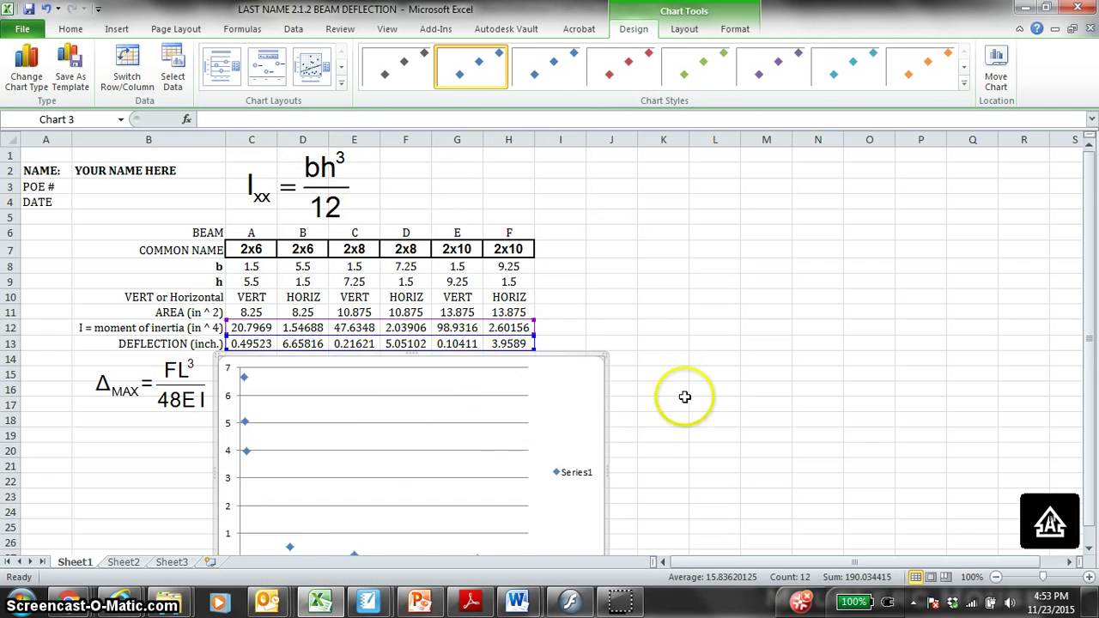
scroll(680, 388, "down", 4)
left_click(417, 269)
left_click_drag(417, 268, 403, 308)
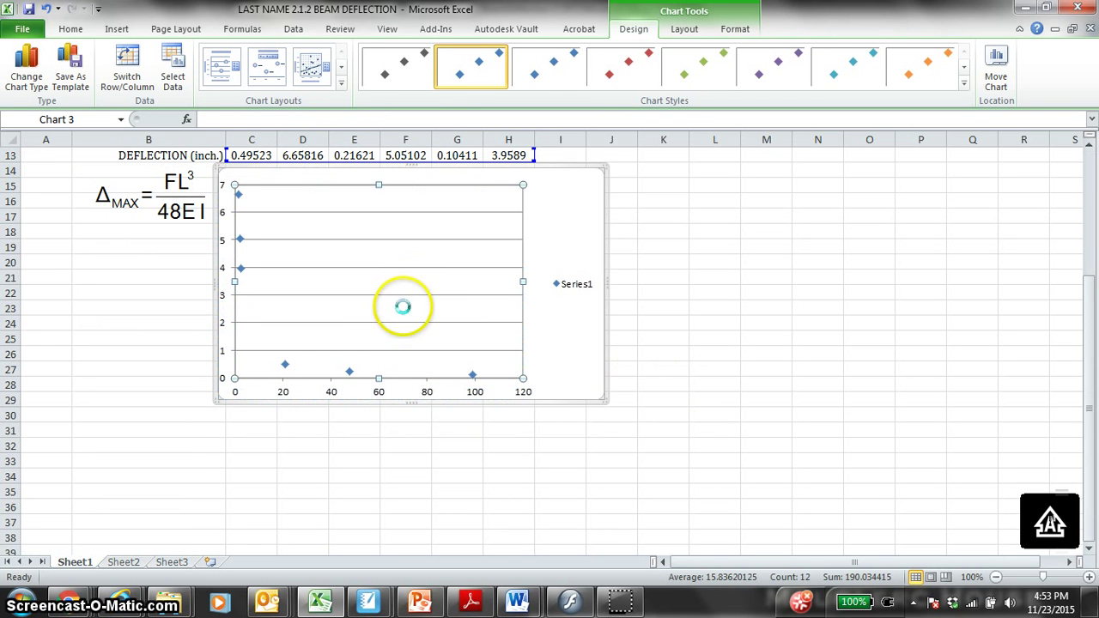
left_click(757, 275)
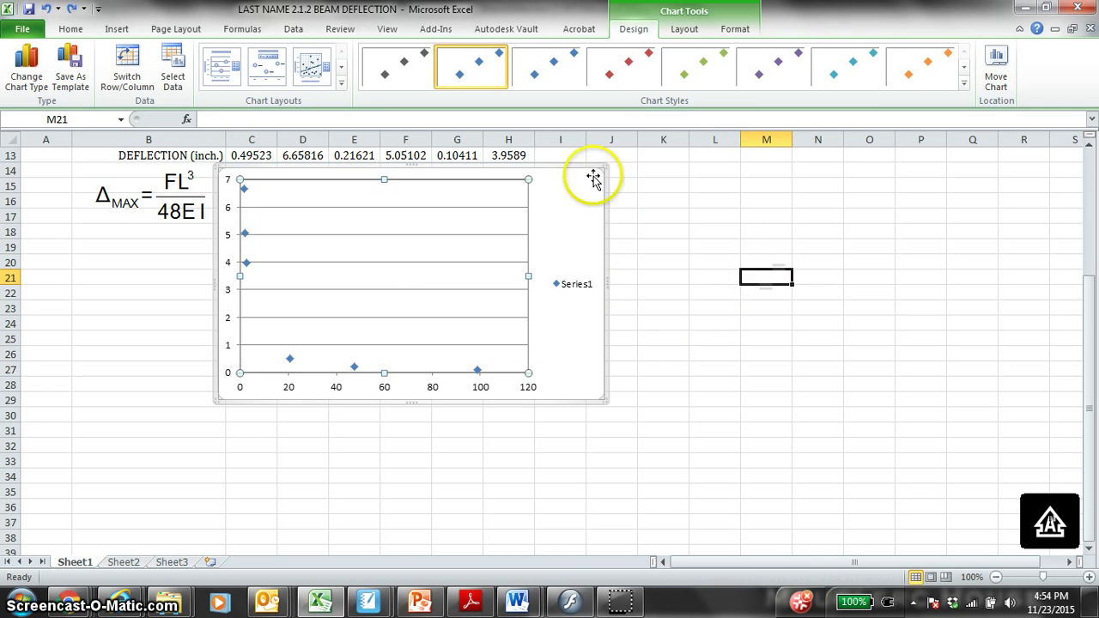
left_click_drag(573, 182, 478, 244)
left_click_drag(510, 469, 548, 510)
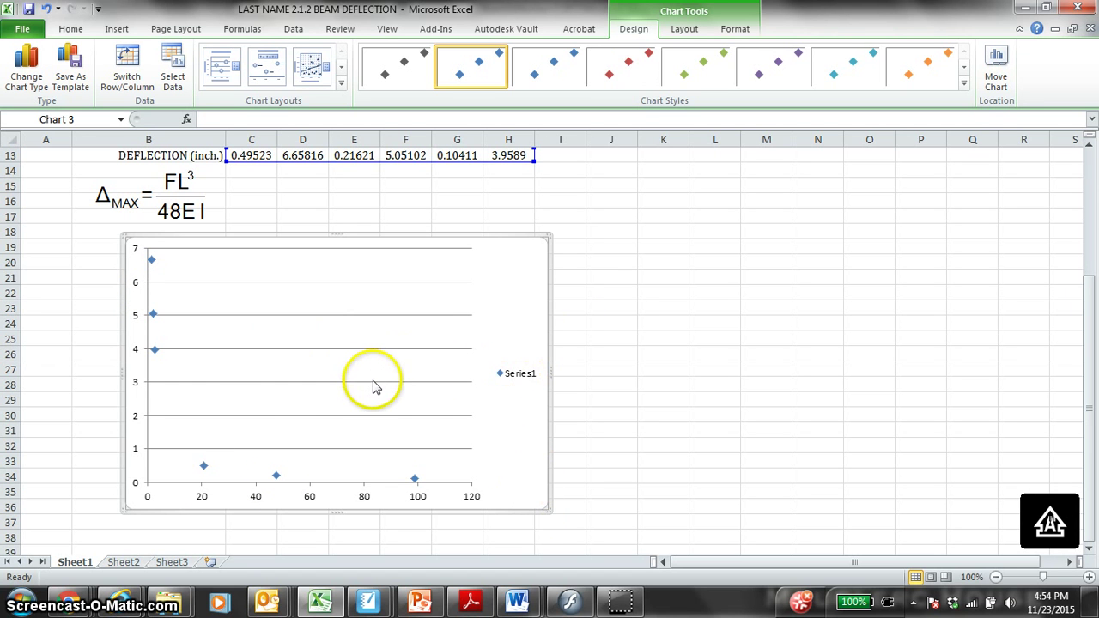
Examine the vertical axis's format settings, including number format, line color and line style, for a way to label the axis
right_click(400, 383)
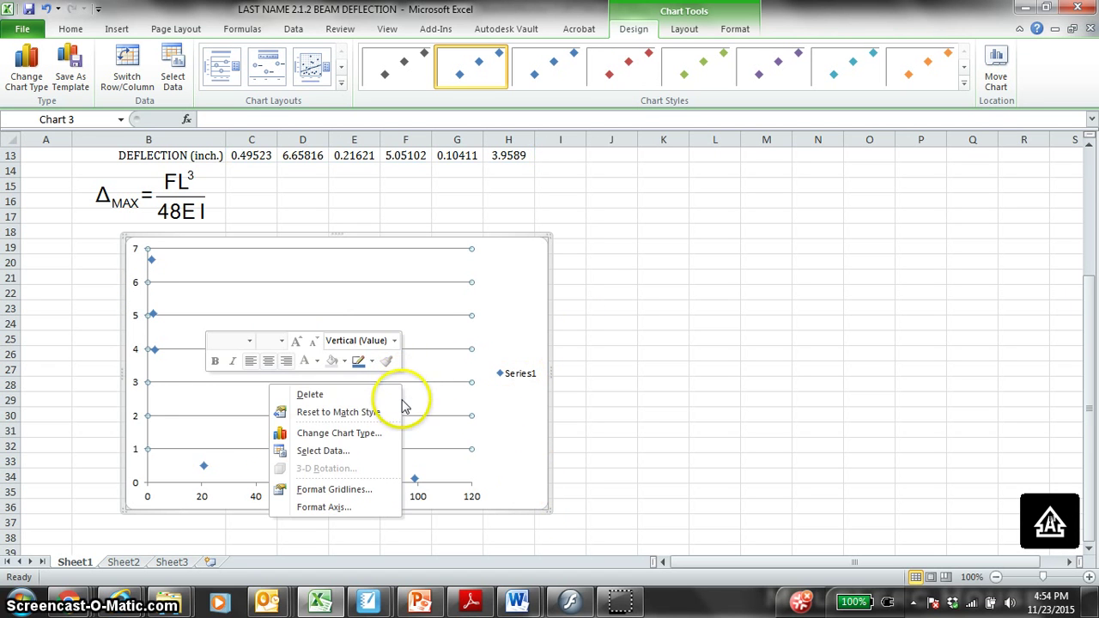
left_click(360, 510)
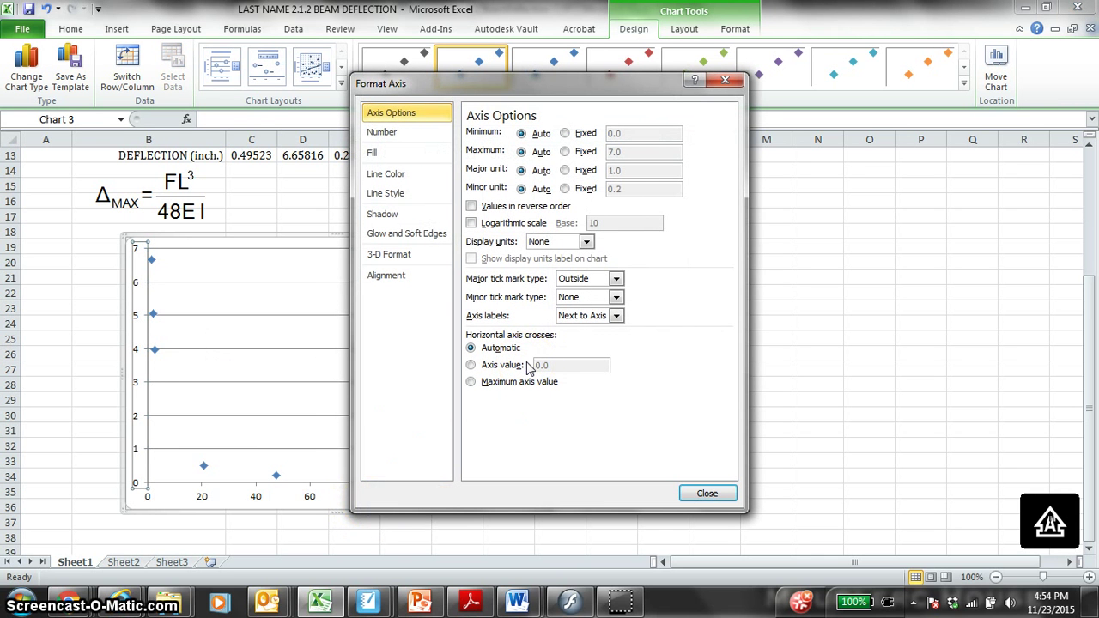
left_click(395, 133)
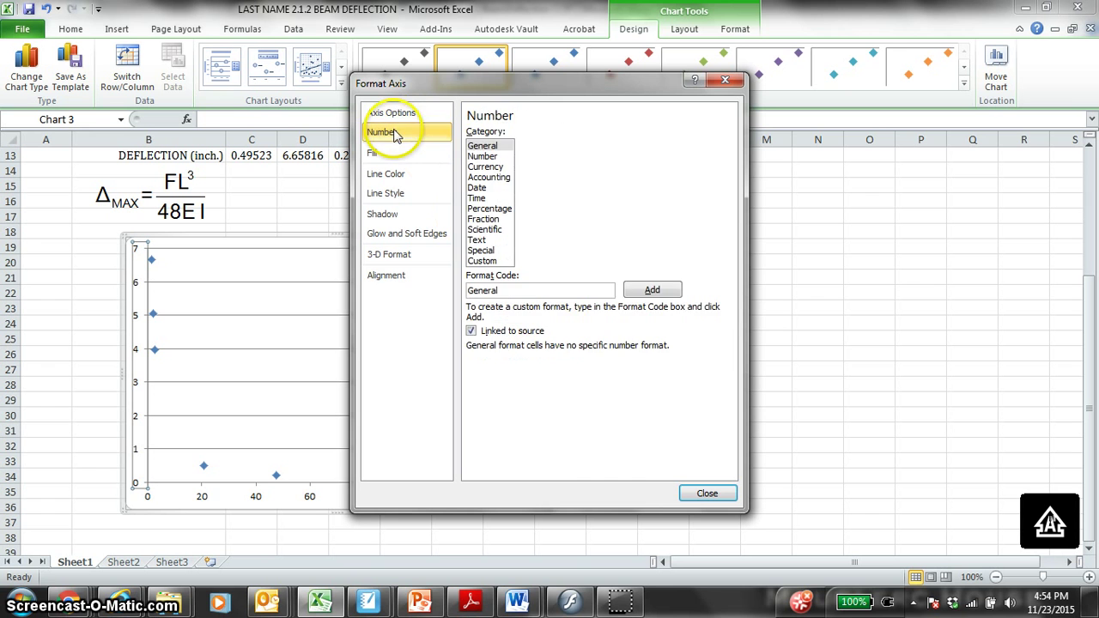
left_click(392, 114)
left_click(407, 179)
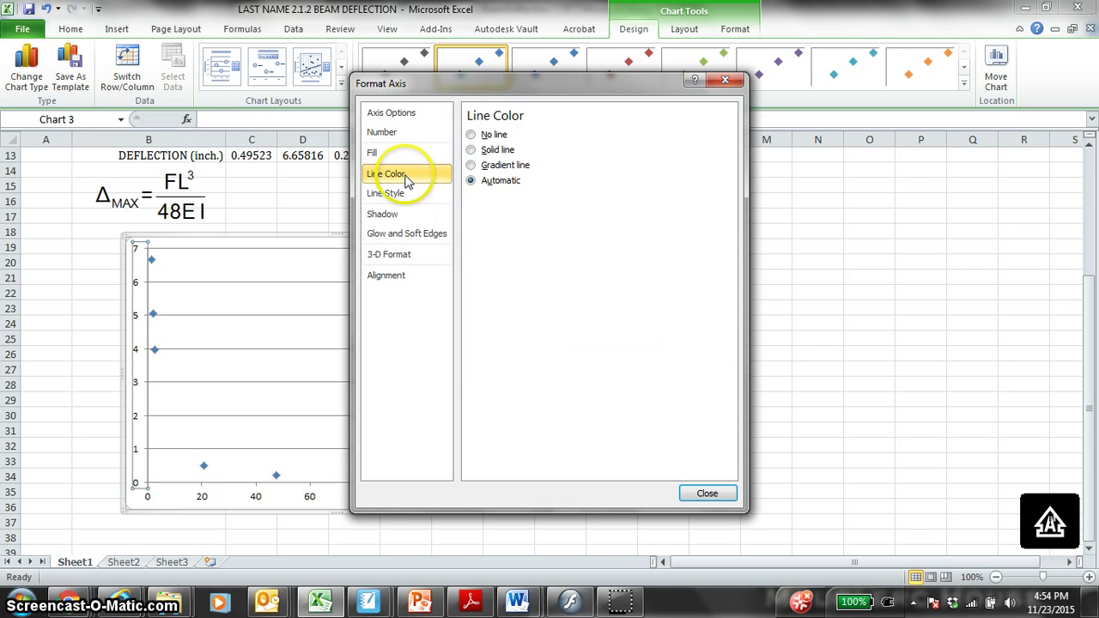
left_click(397, 194)
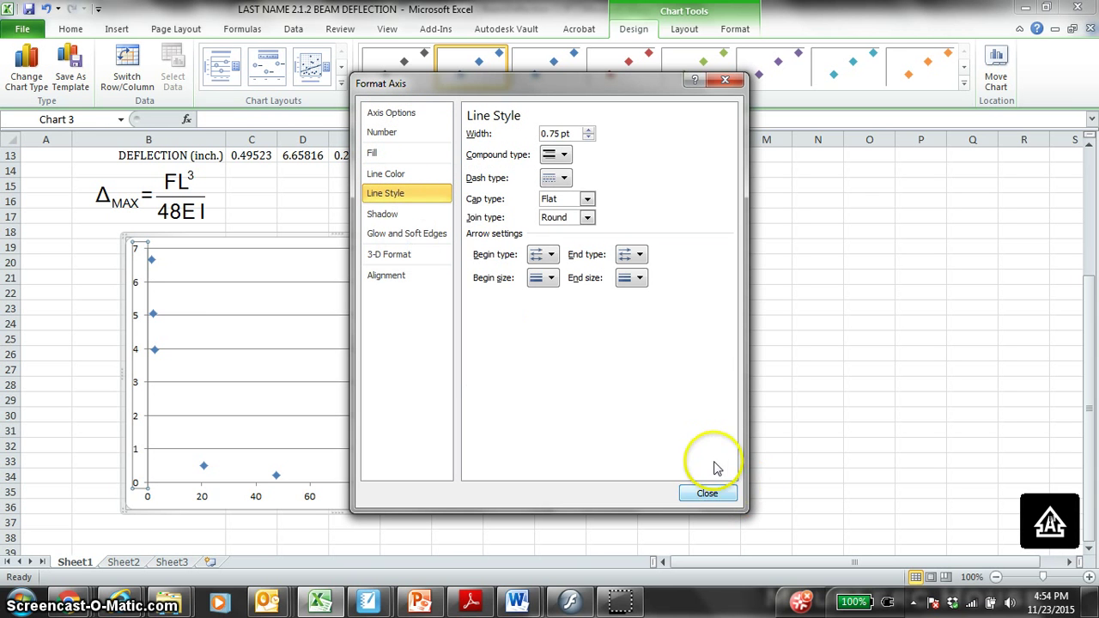
left_click(710, 492)
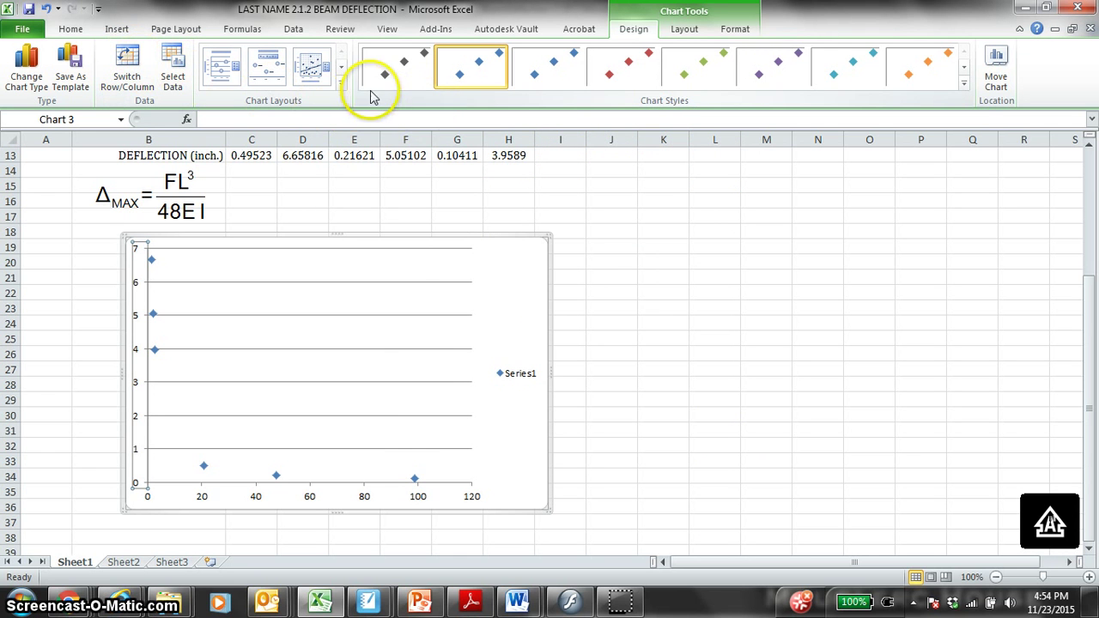
left_click(684, 31)
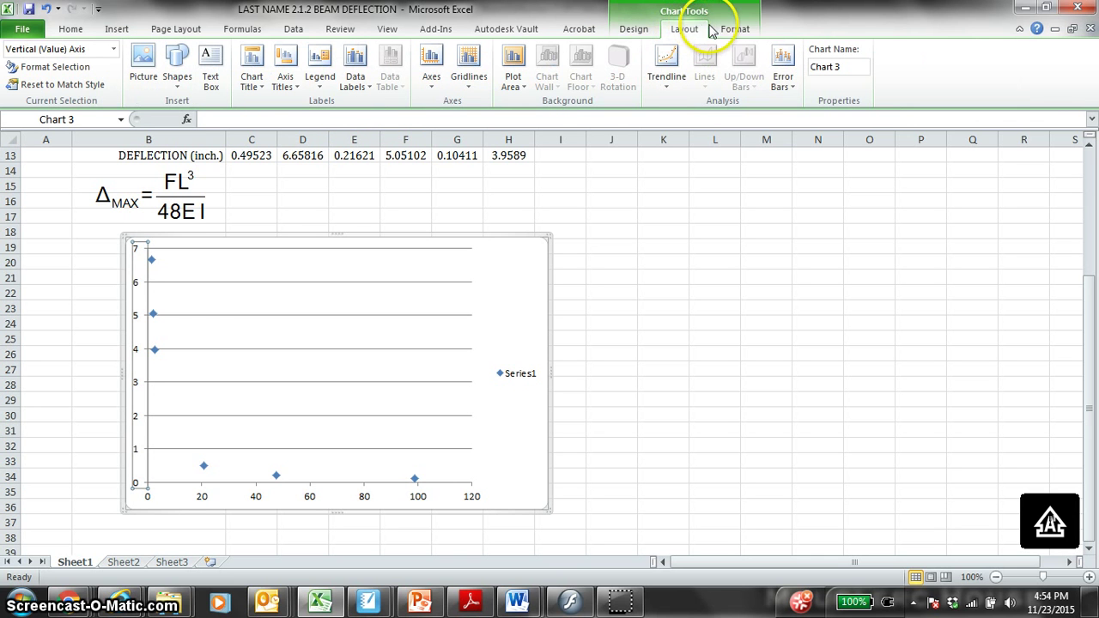
left_click(639, 31)
Add a horizontal axis title below the axis of the scatter chart
left_click(329, 296)
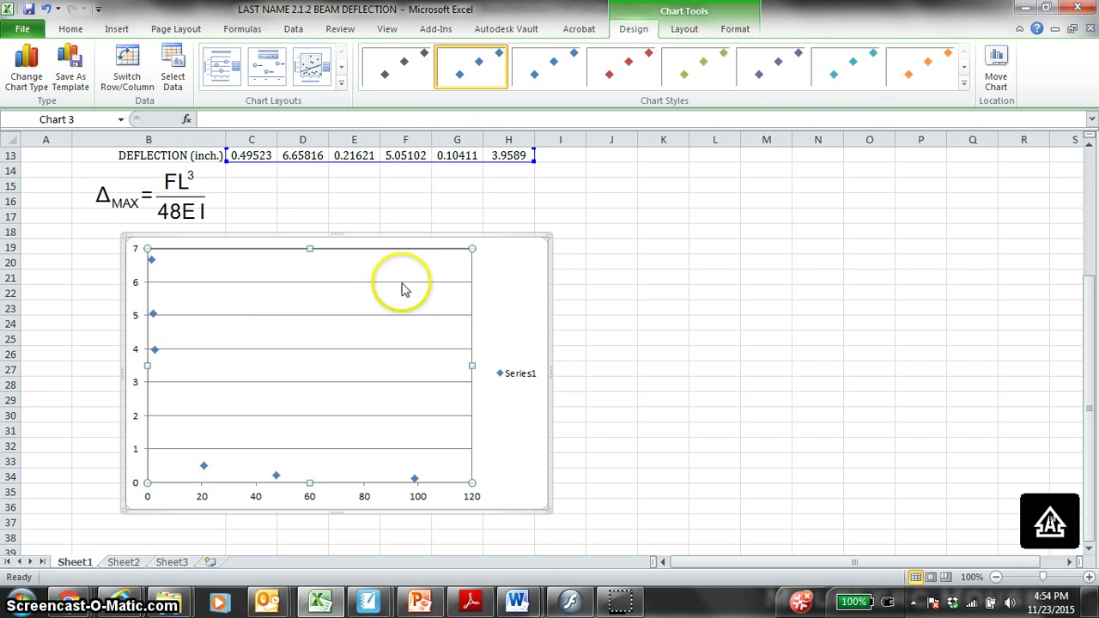
left_click(512, 238)
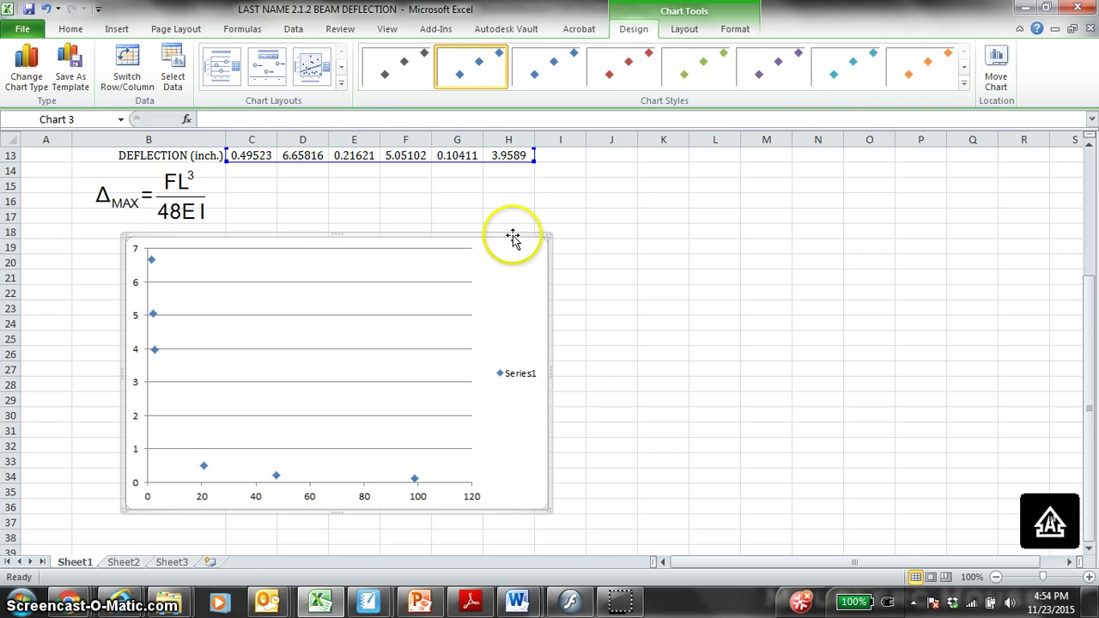
left_click(680, 31)
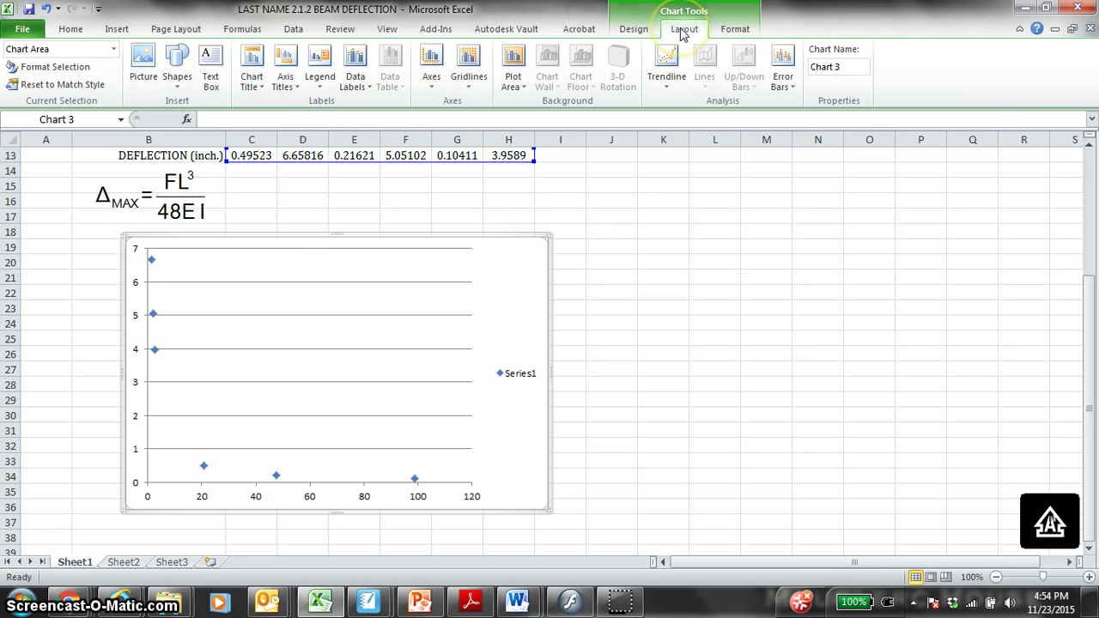
left_click(286, 86)
mouse_move(279, 110)
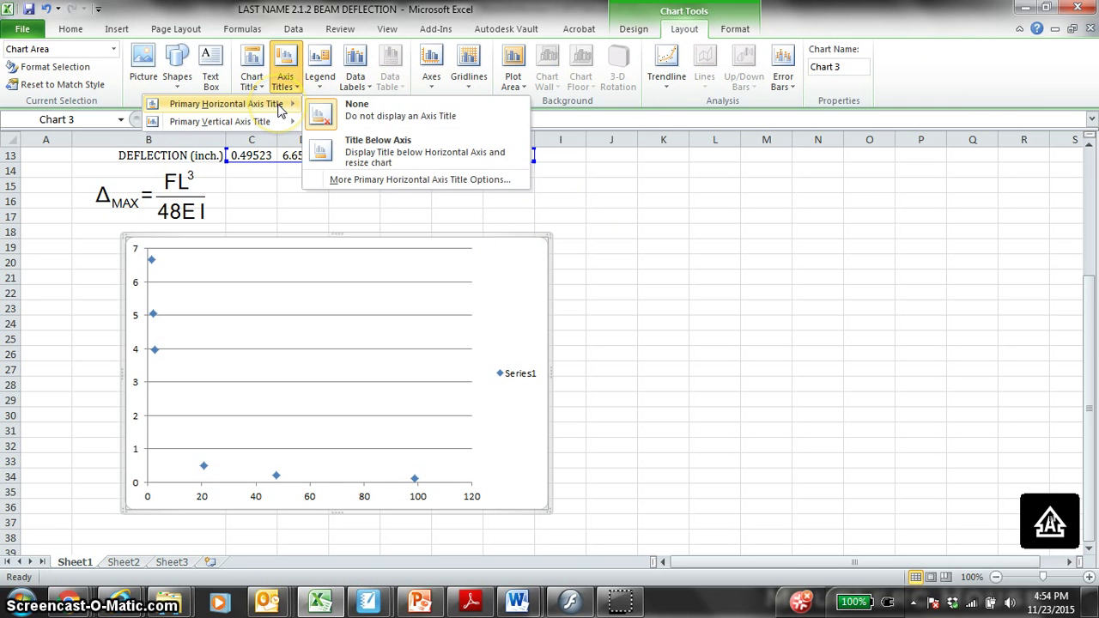
left_click(353, 147)
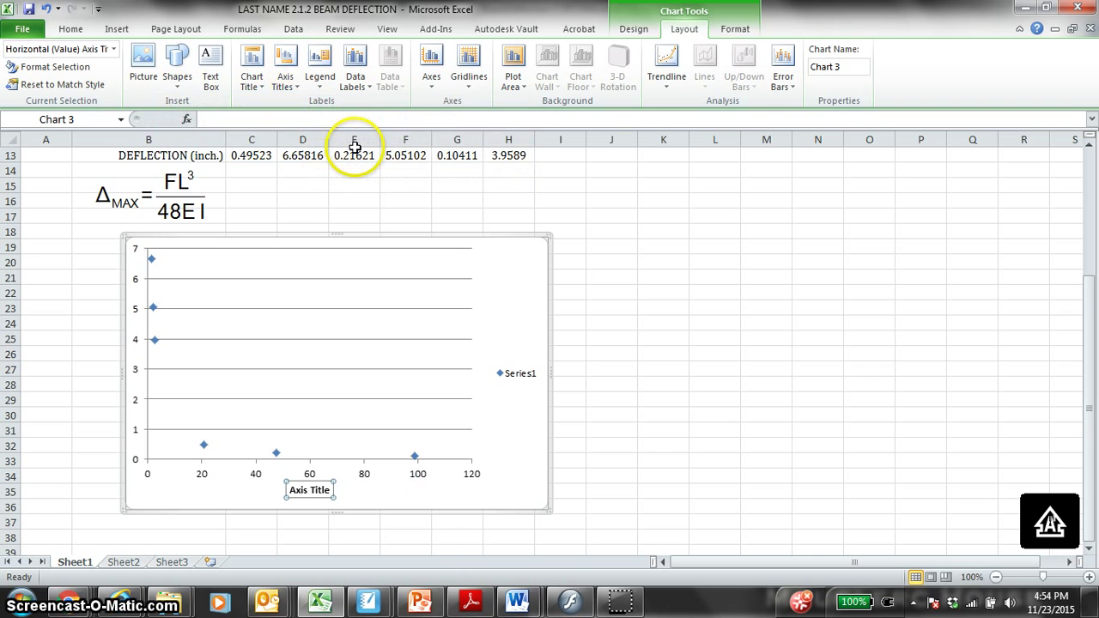
Add a rotated title to the scatter chart's vertical axis
left_click(286, 73)
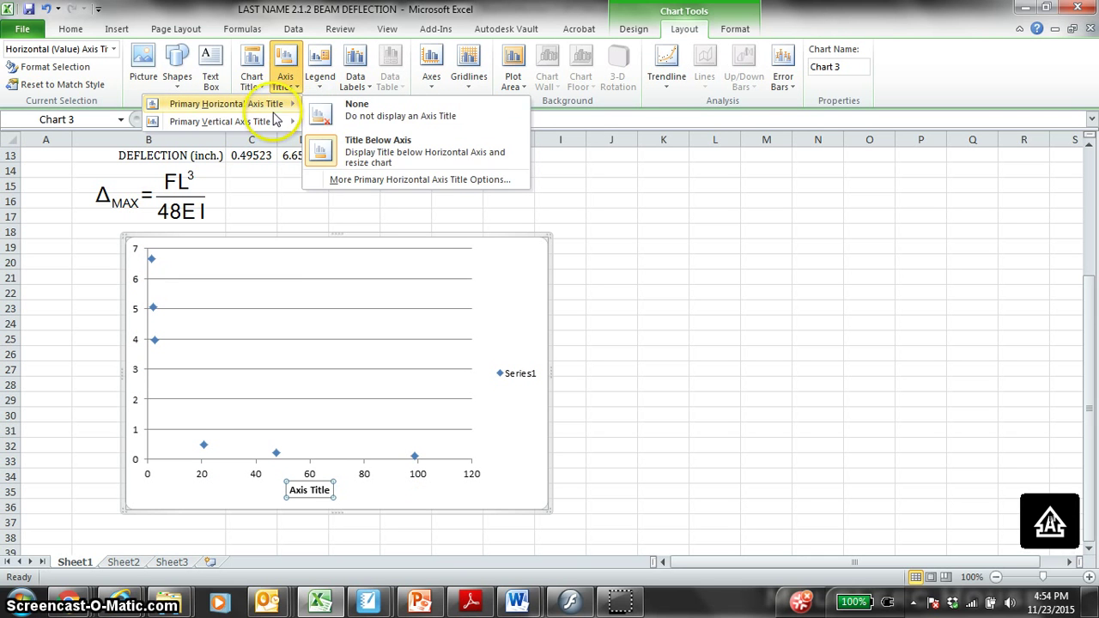
mouse_move(276, 121)
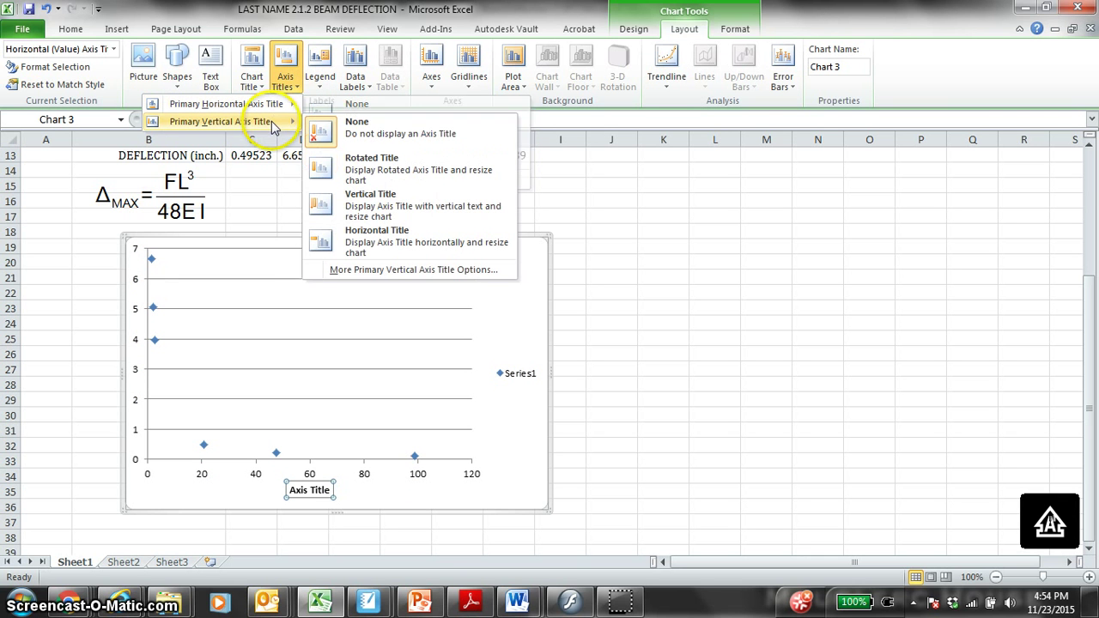
left_click(406, 173)
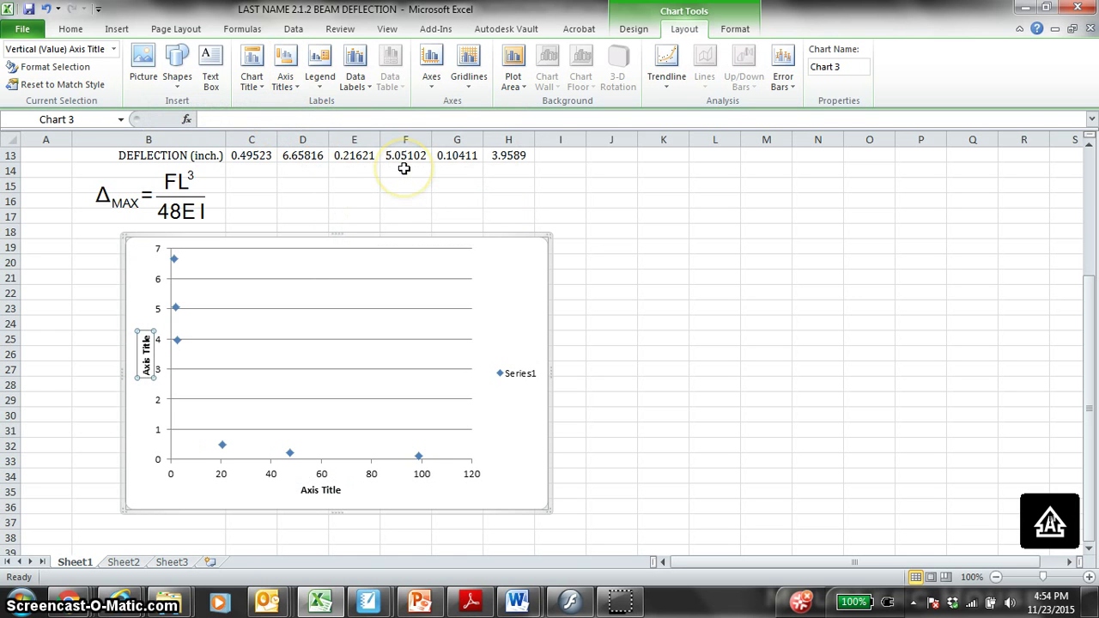
left_click(285, 81)
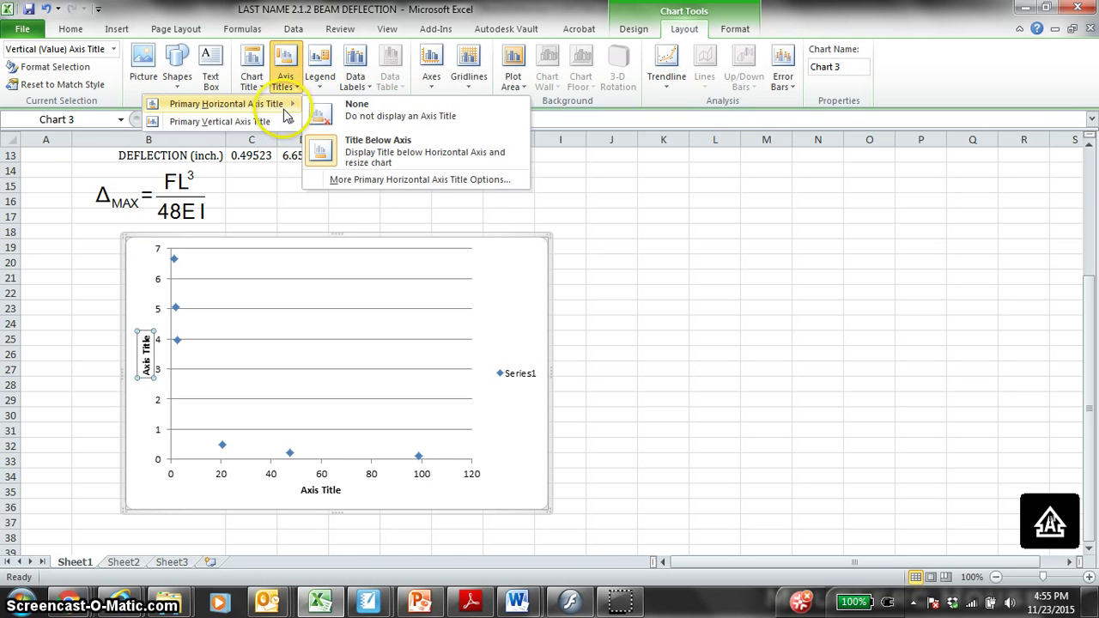
mouse_move(286, 125)
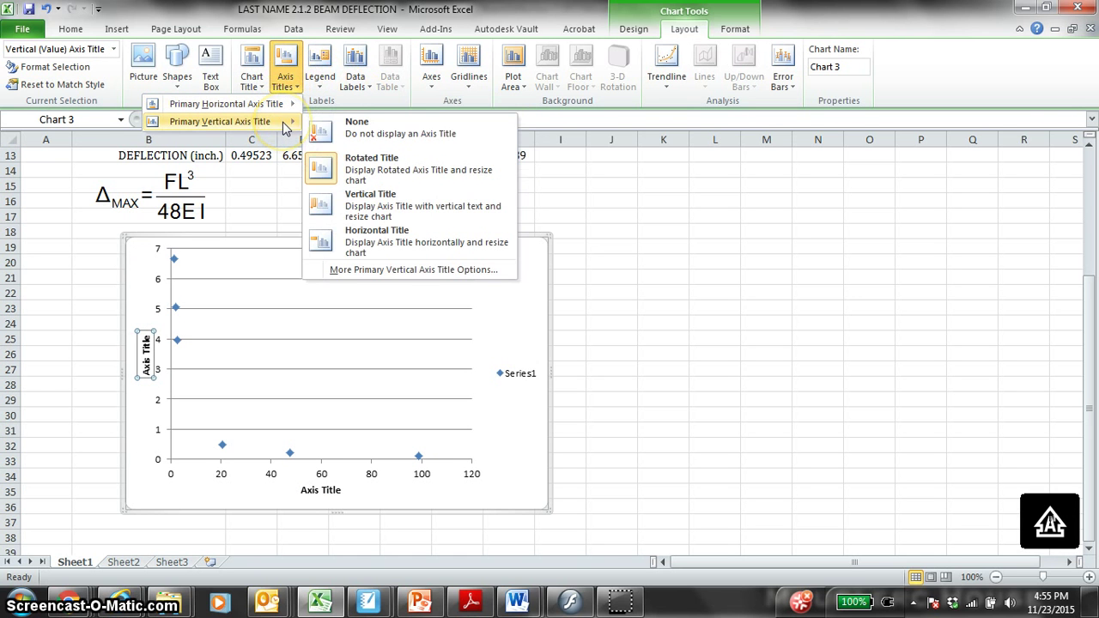
Add a title above the chart reading DEFLECTION VS. MOMENT OF INERTIA
left_click(252, 77)
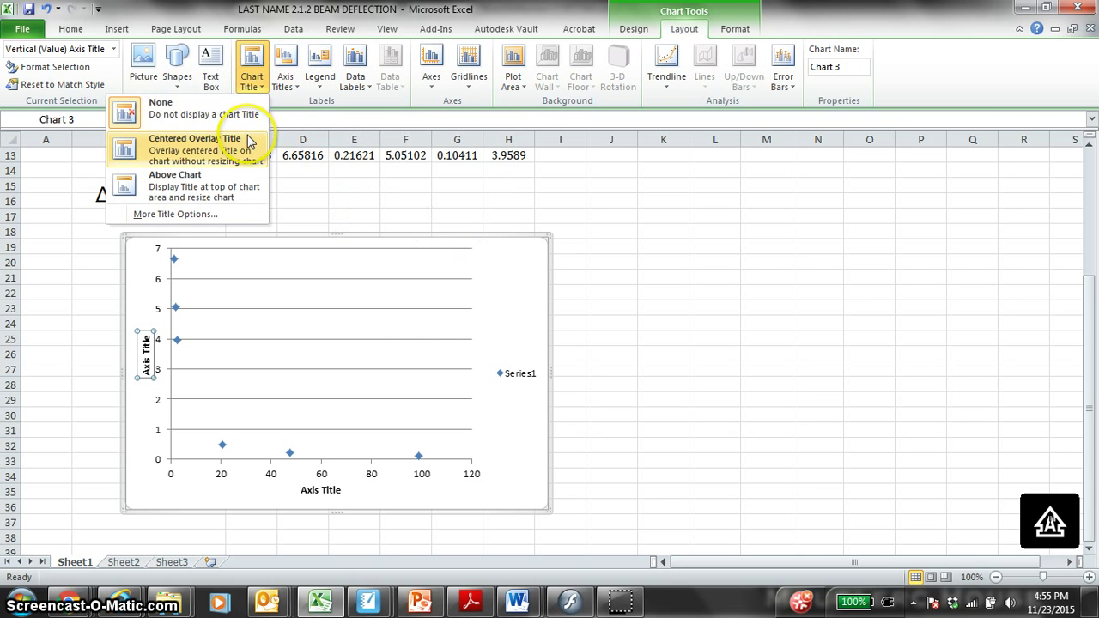
left_click(222, 196)
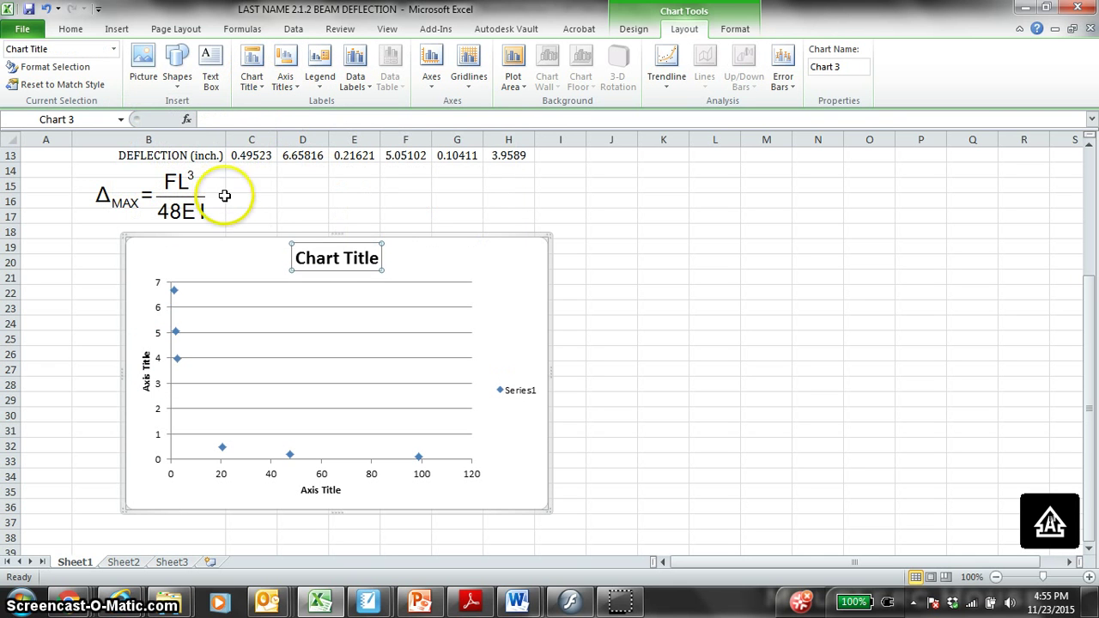
double_click(325, 255)
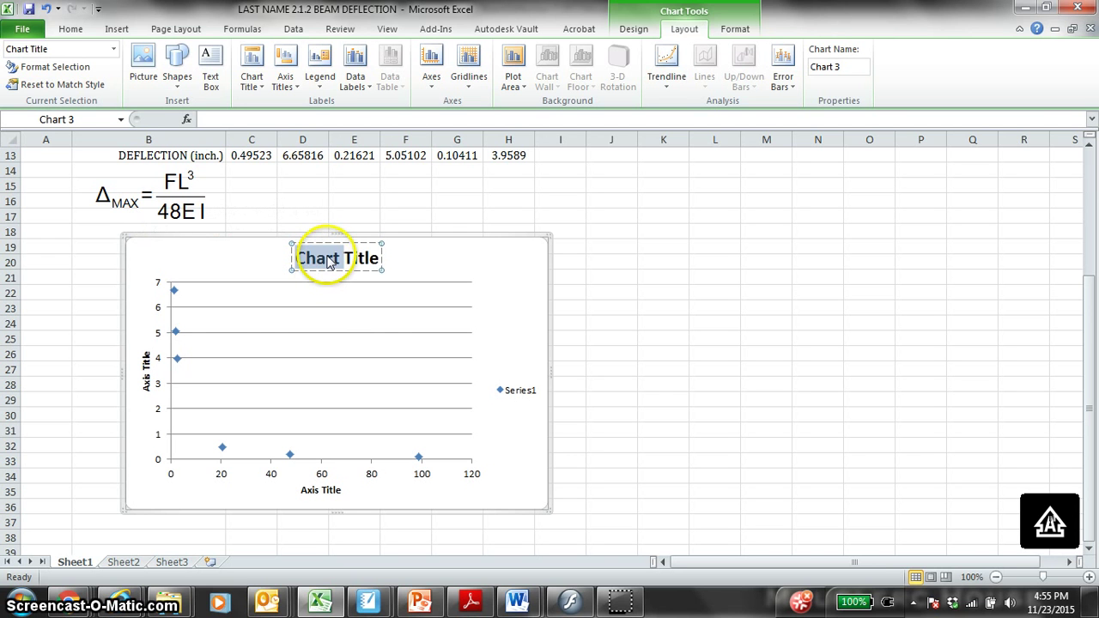
key("BackSpace")
key("Delete")
key("Delete")
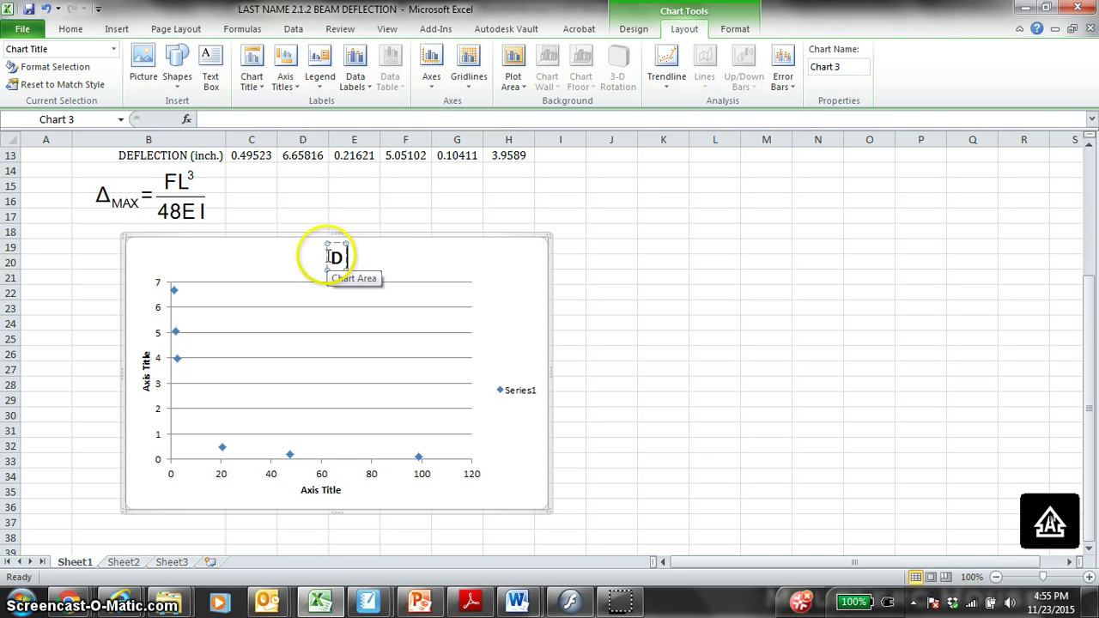
type("EFLECTION VS. I")
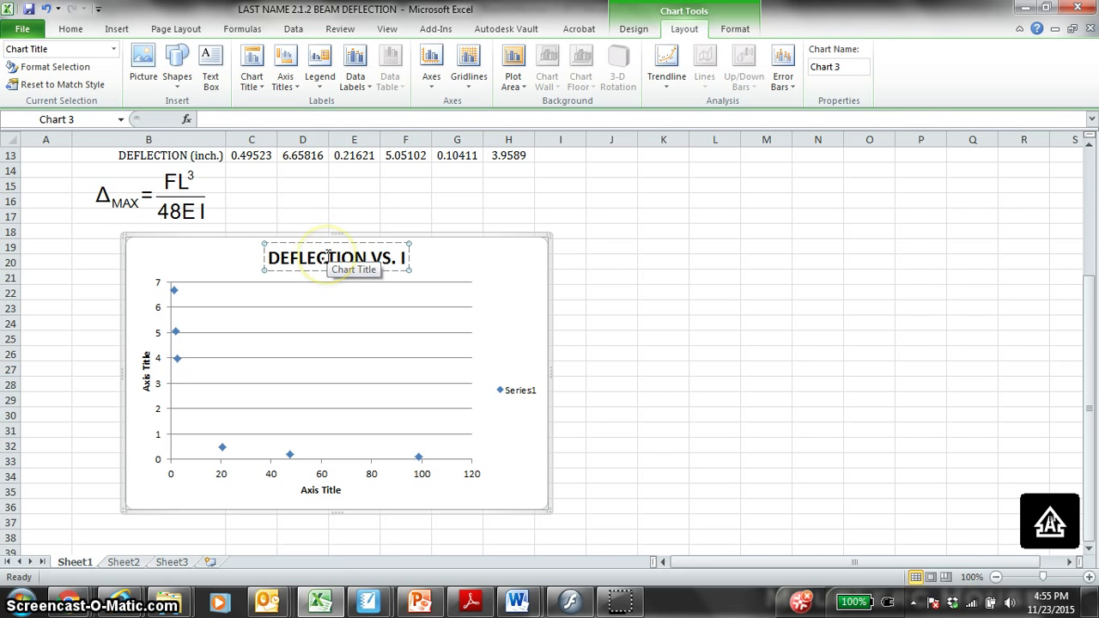
key("BackSpace")
key("BackSpace")
type("ME")
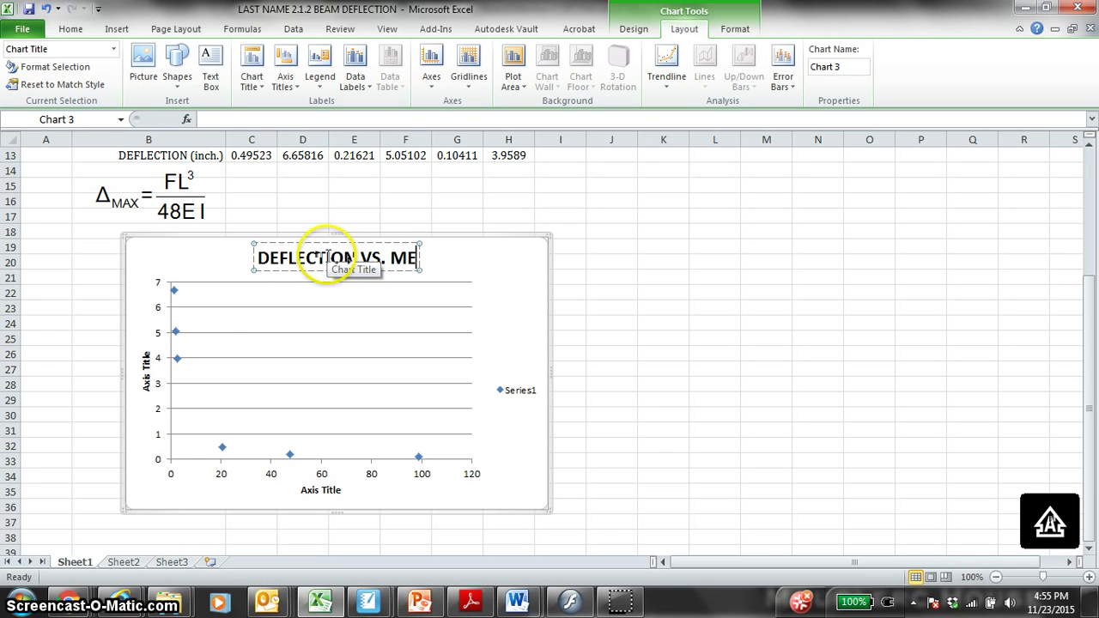
key("BackSpace")
type("O")
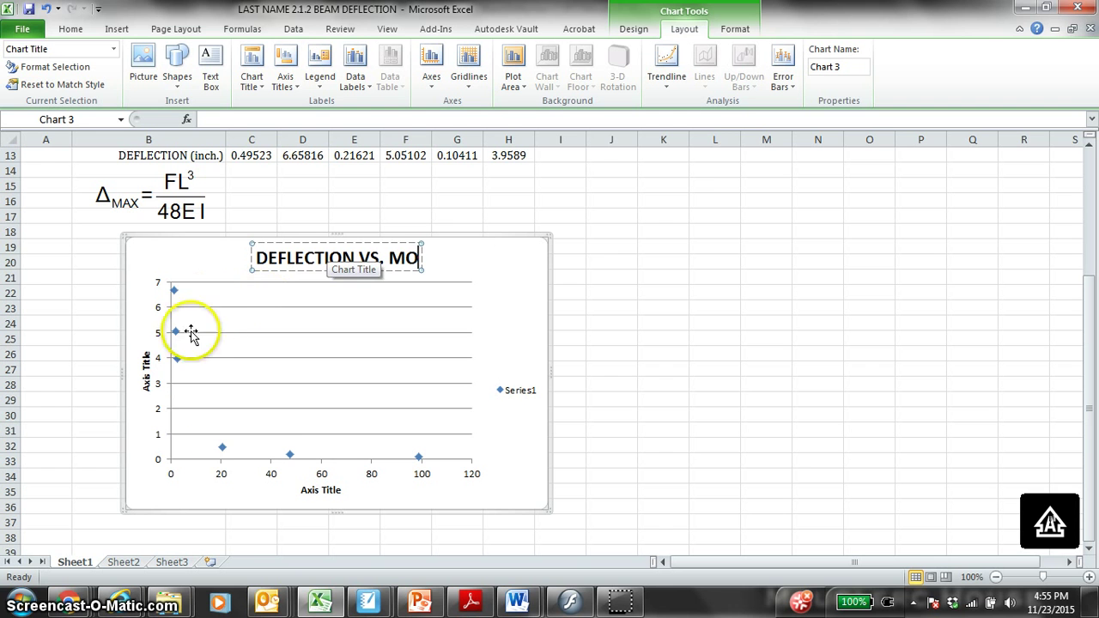
type("MENT OF INERTIA")
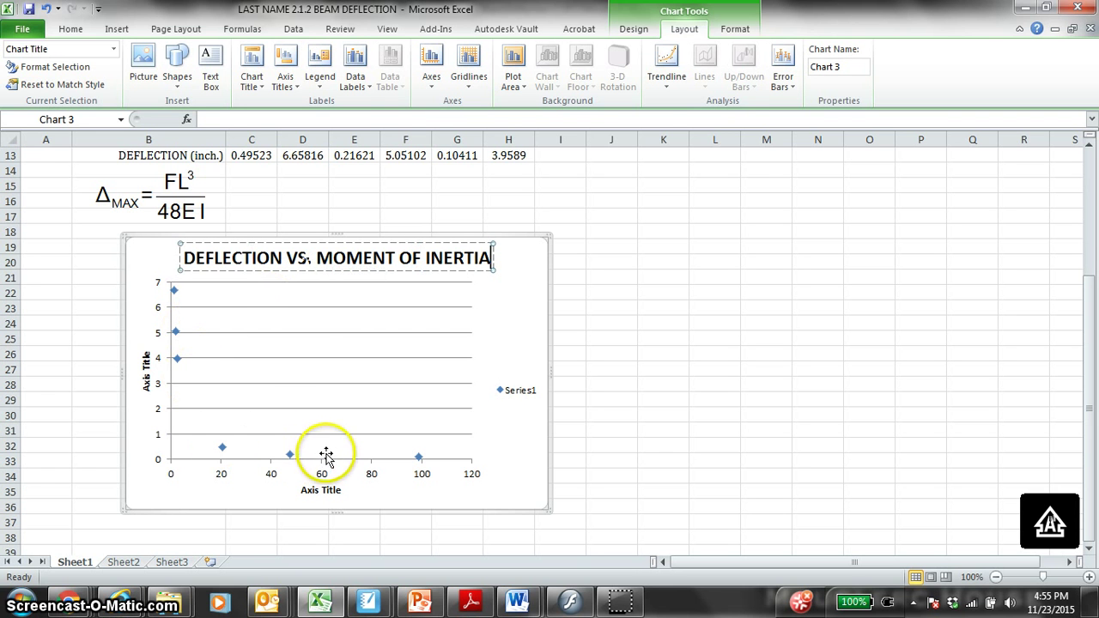
Change the vertical axis title to "DEFLECTION (INCHES"
double_click(148, 371)
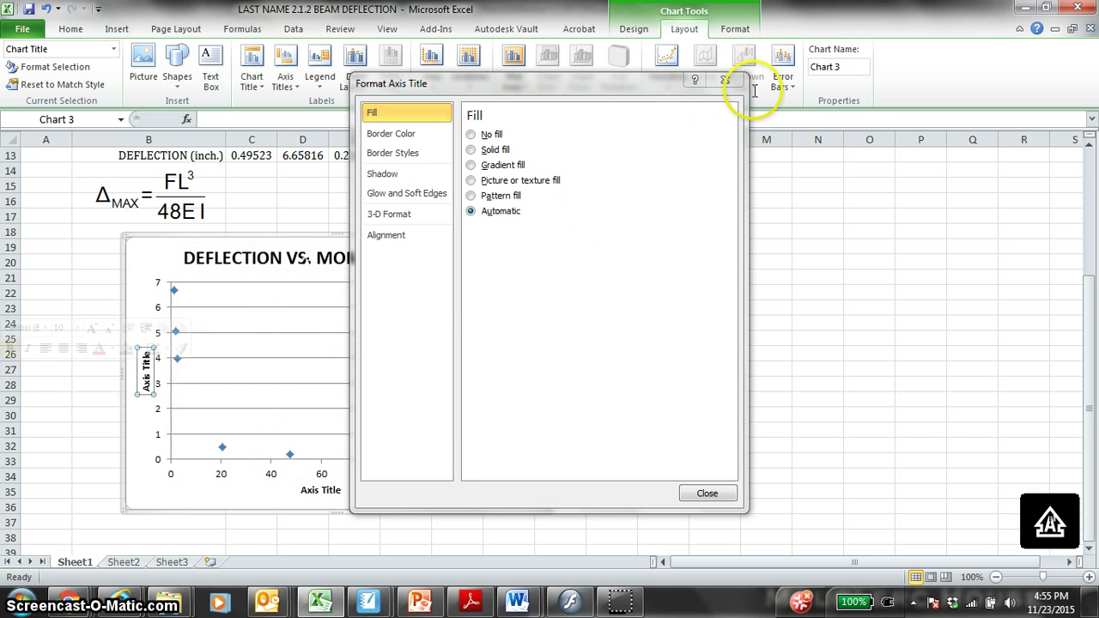
left_click(723, 86)
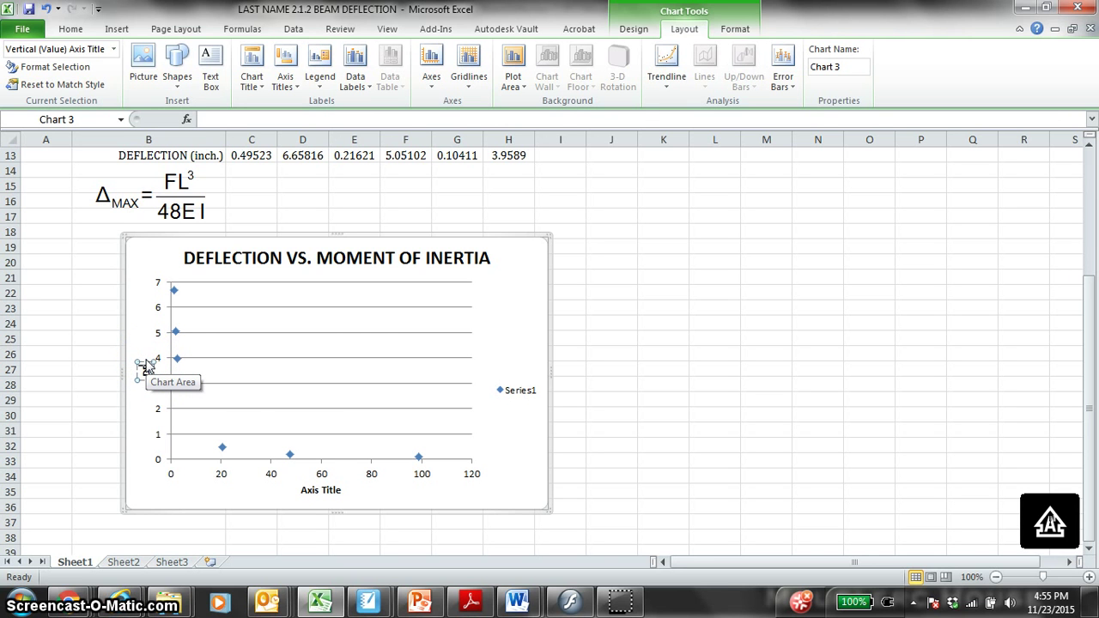
type("DEFLECTION (INCHES)")
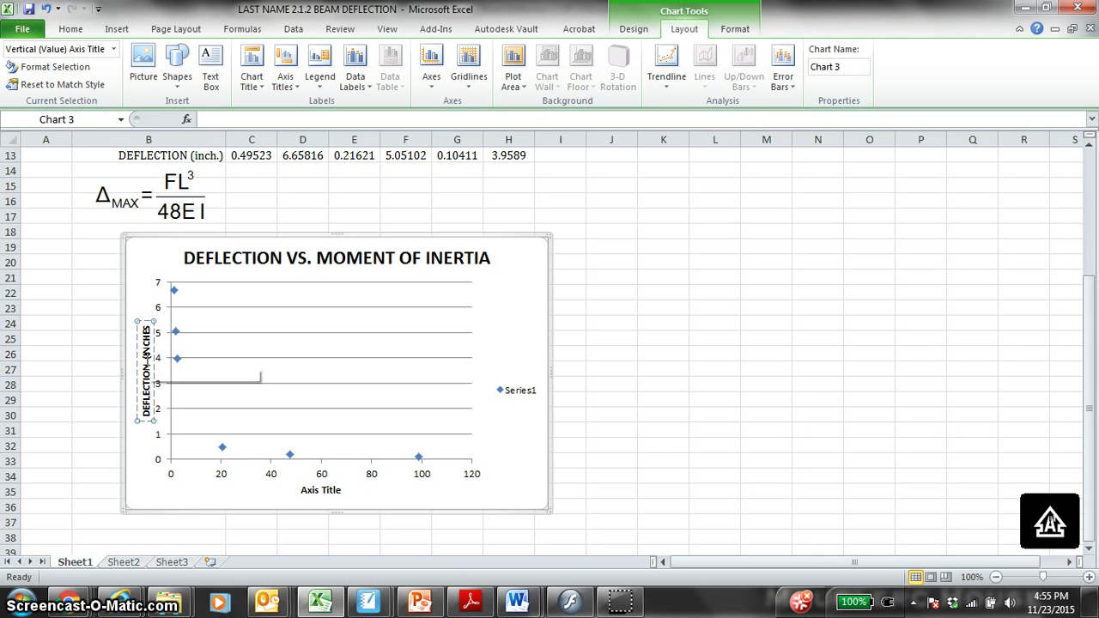
Change the horizontal axis title of the scatter chart to "MOMENT OF INERTIA (INCHES ^4)"
double_click(320, 489)
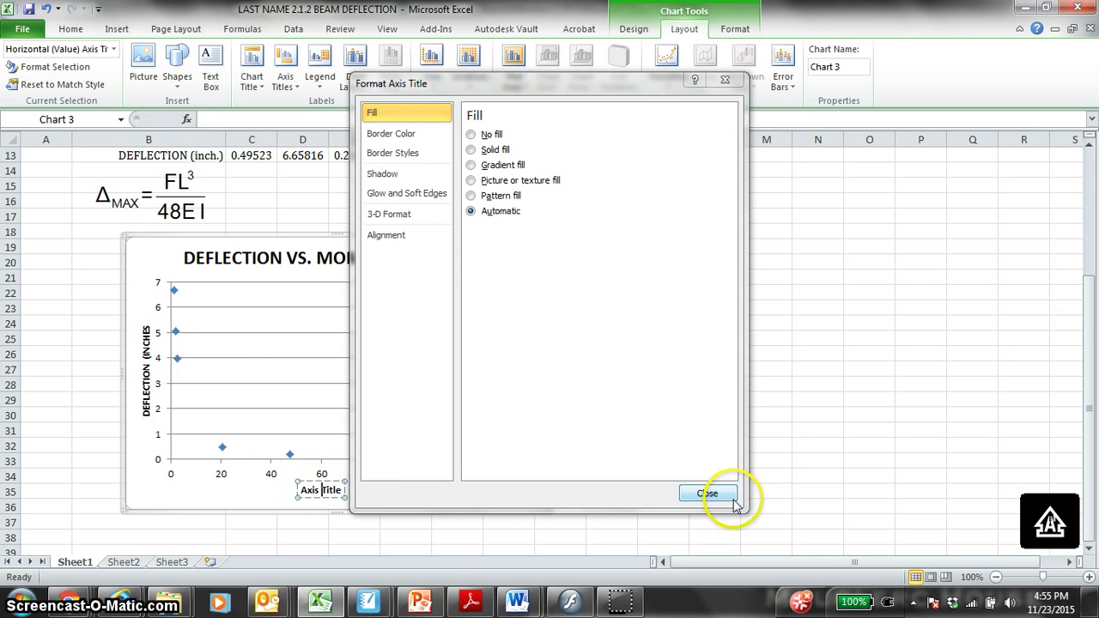
left_click(706, 493)
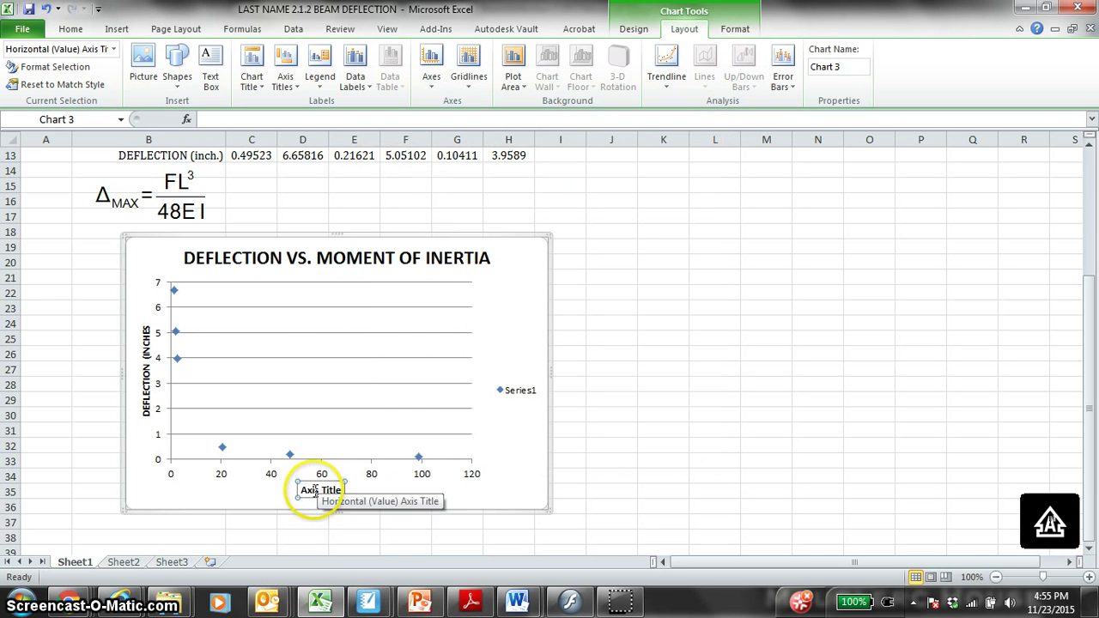
triple_click(320, 489)
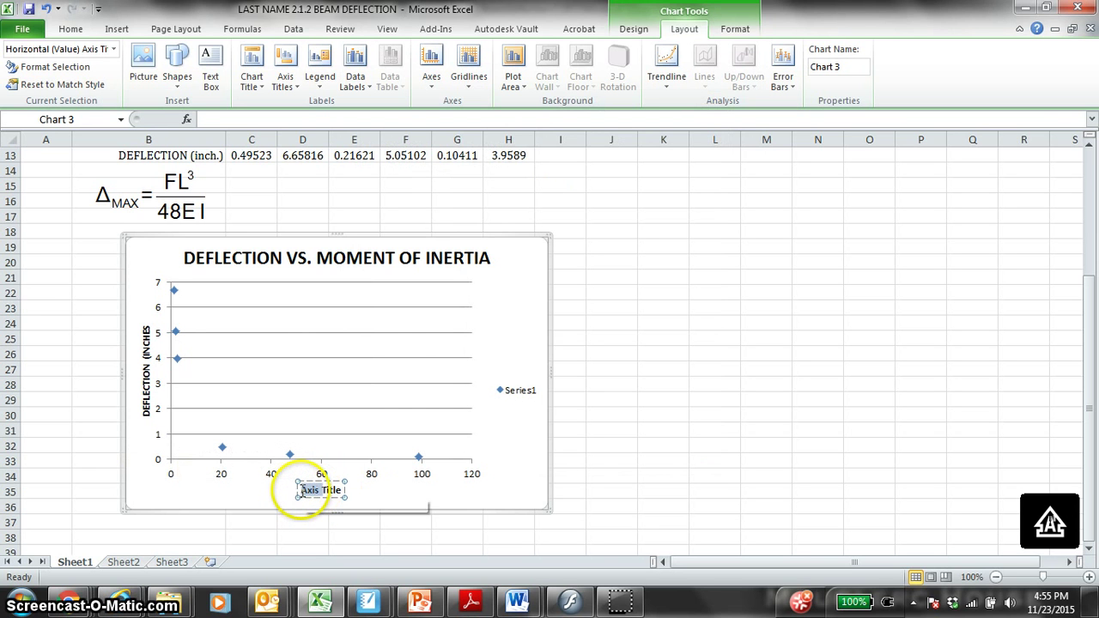
type("e")
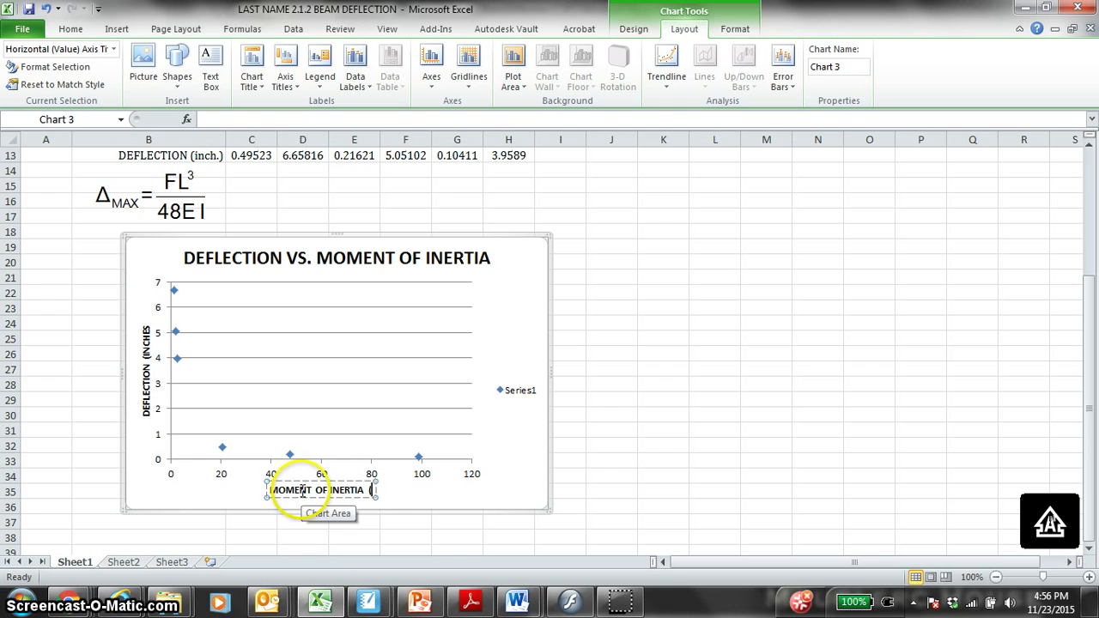
type("INCHES ^4")
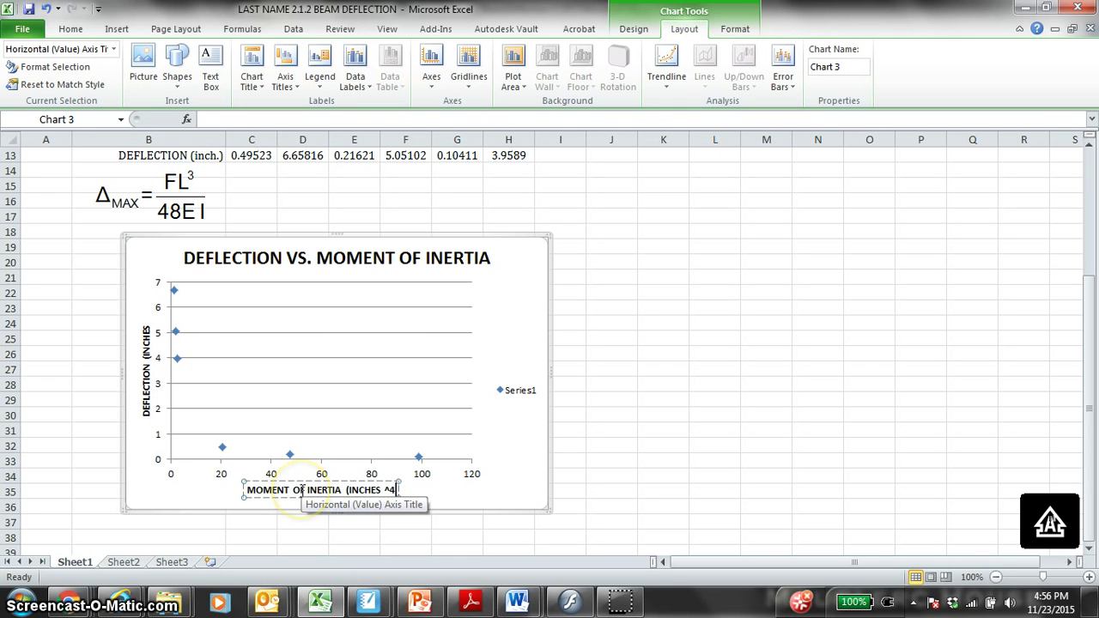
type(")")
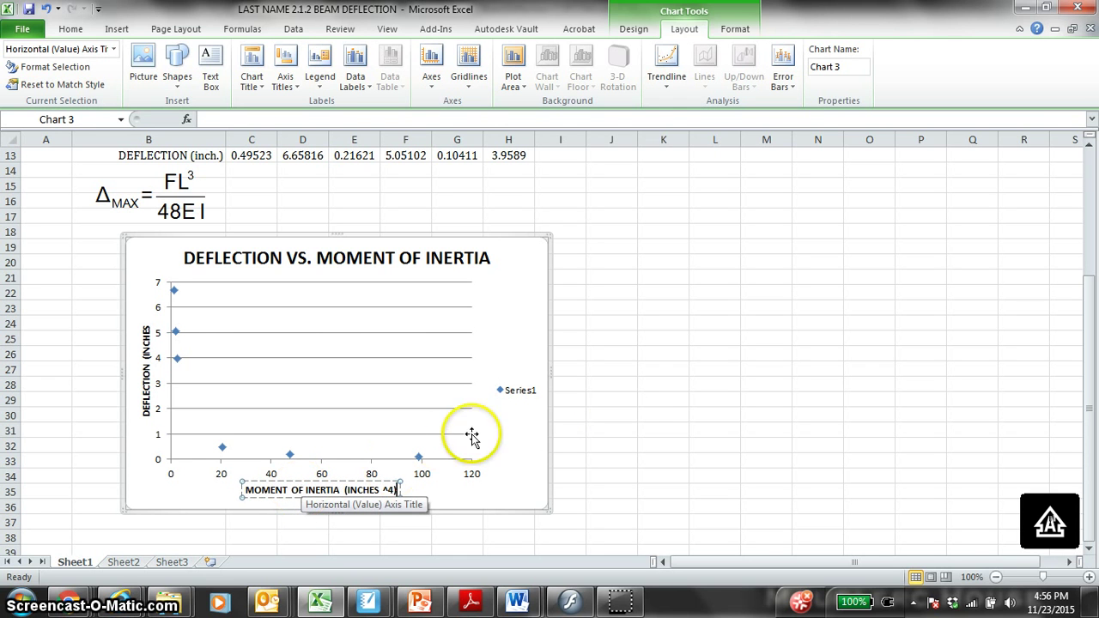
double_click(143, 327)
key("Escape")
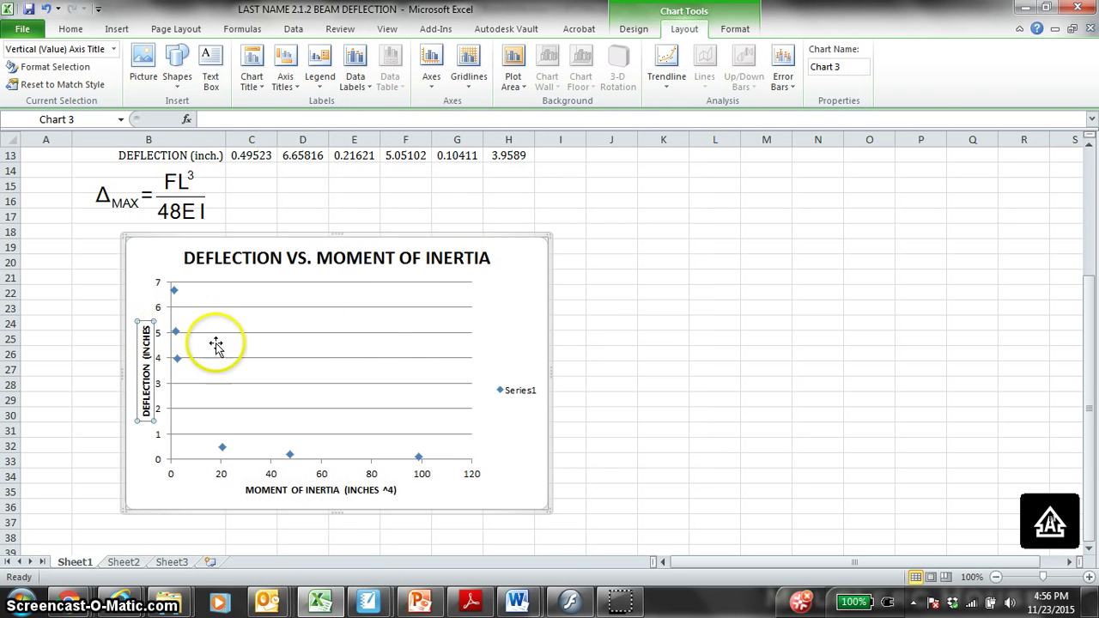
left_click(695, 323)
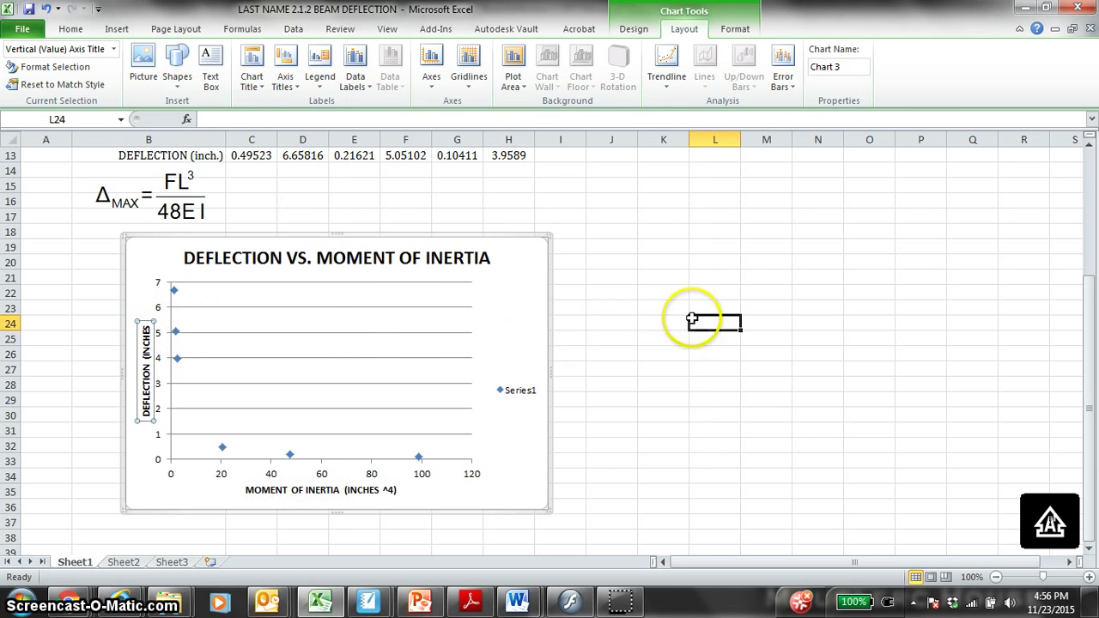
In Page Break Preview, shift the chart left into columns A to G and adjust the page boundaries so columns A to H fit on one page
left_click(386, 30)
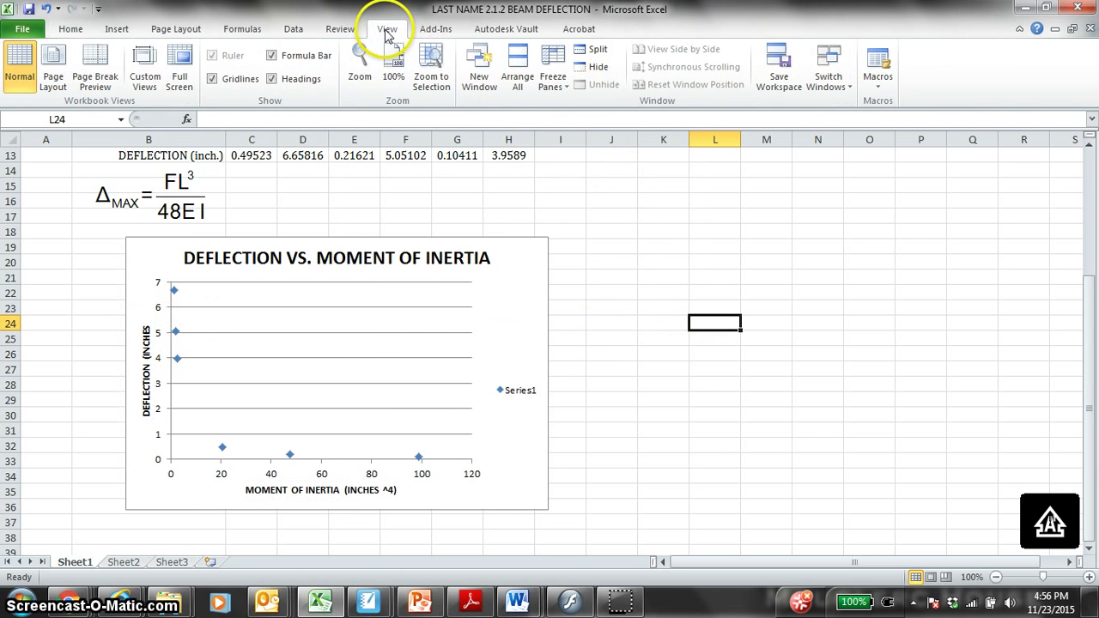
left_click(100, 78)
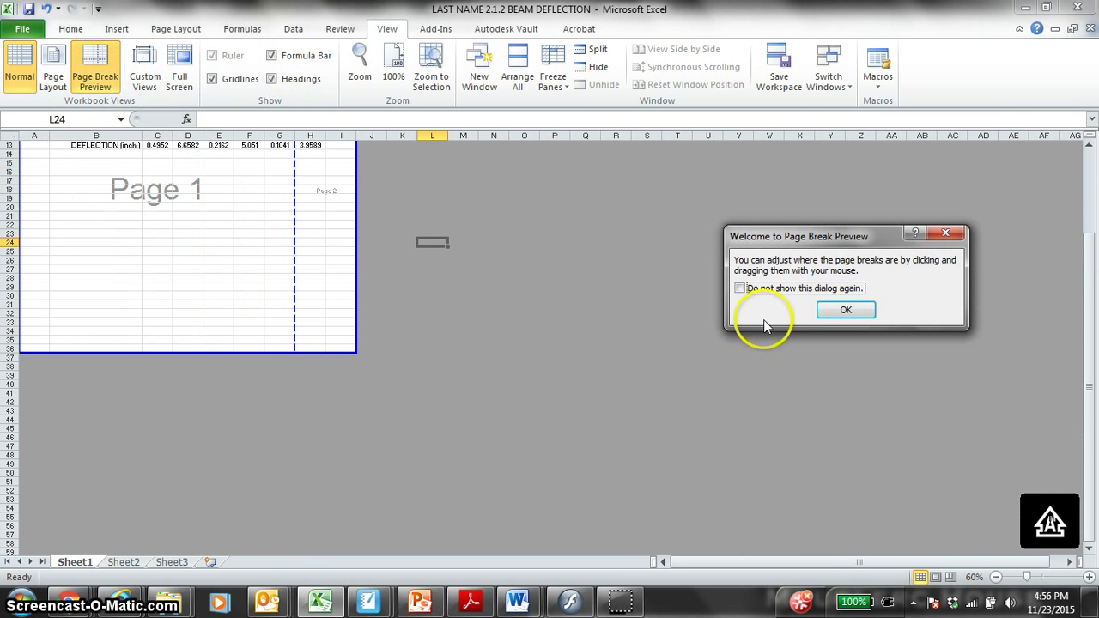
left_click(829, 313)
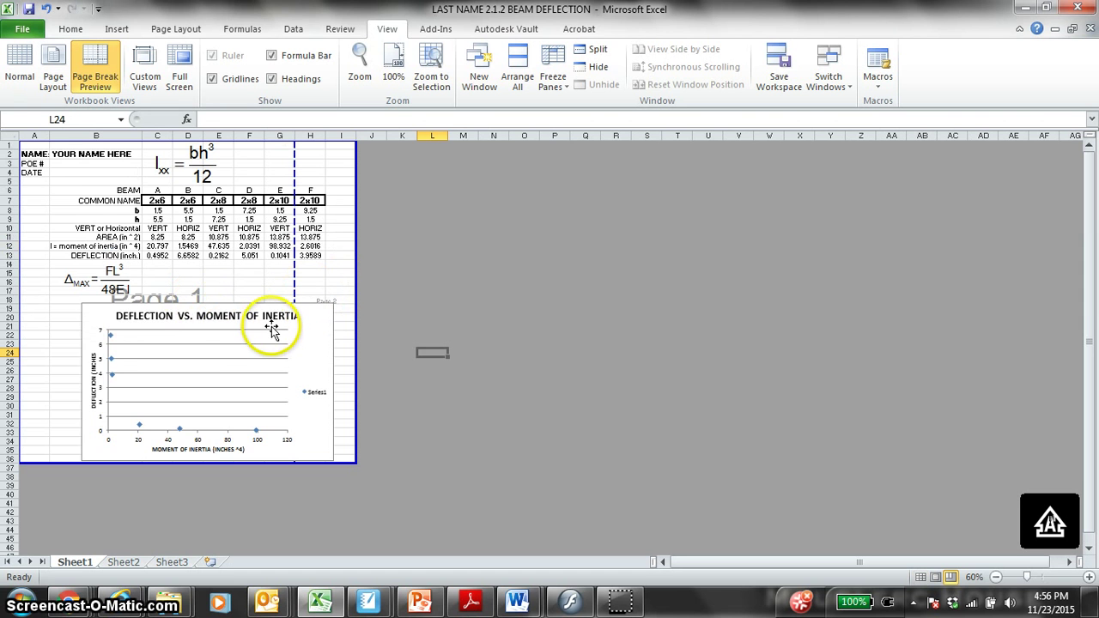
left_click_drag(271, 330, 230, 328)
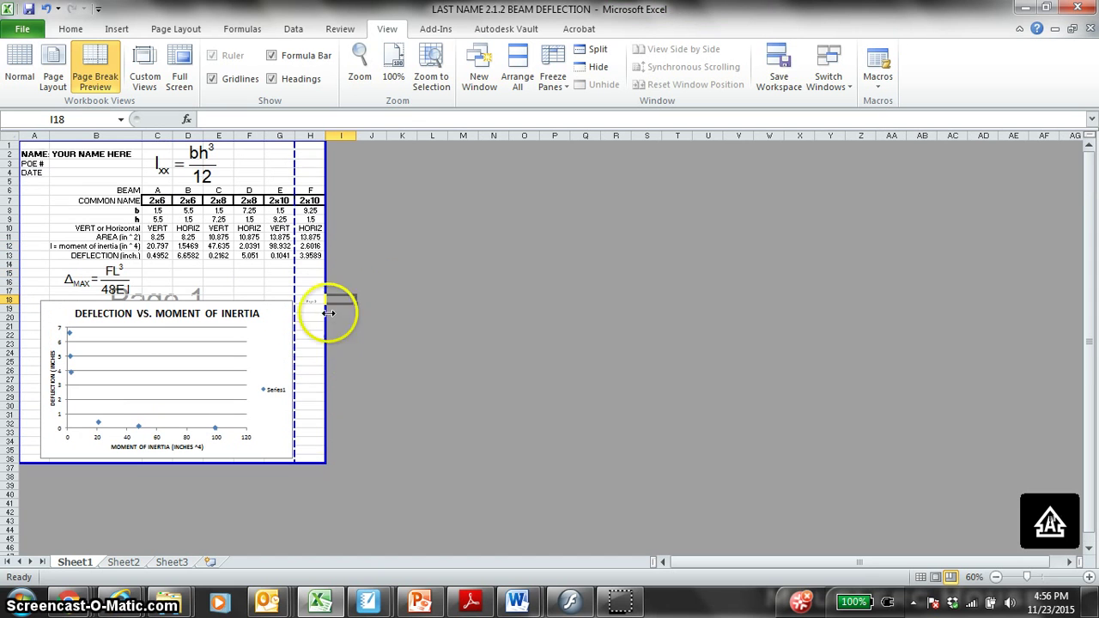
left_click(413, 288)
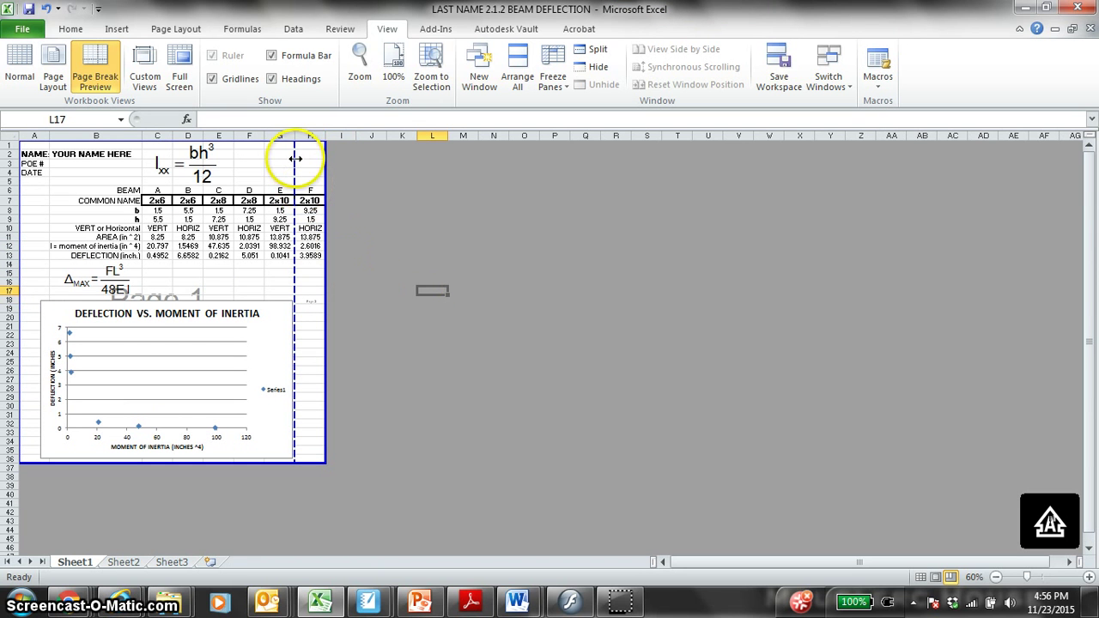
left_click_drag(332, 158, 328, 160)
Try to reposition the scatter chart by moving its plot area to the right
left_click(249, 332)
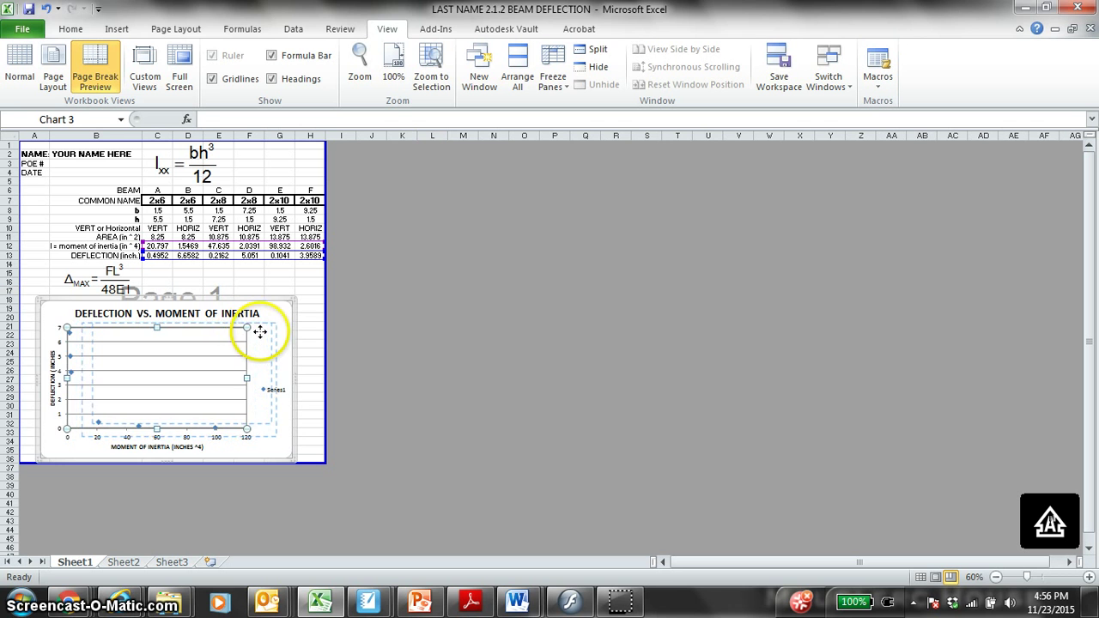
left_click_drag(249, 331, 275, 326)
left_click(399, 353)
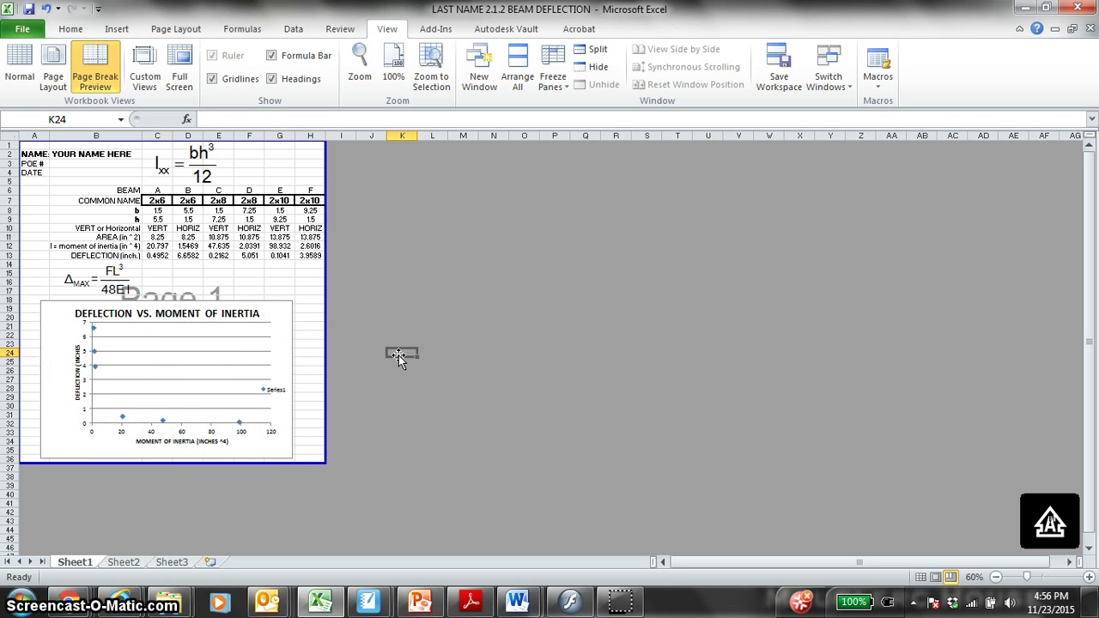
Undo the last move of the plot area inside the chart
scroll(391, 400, "up", 4)
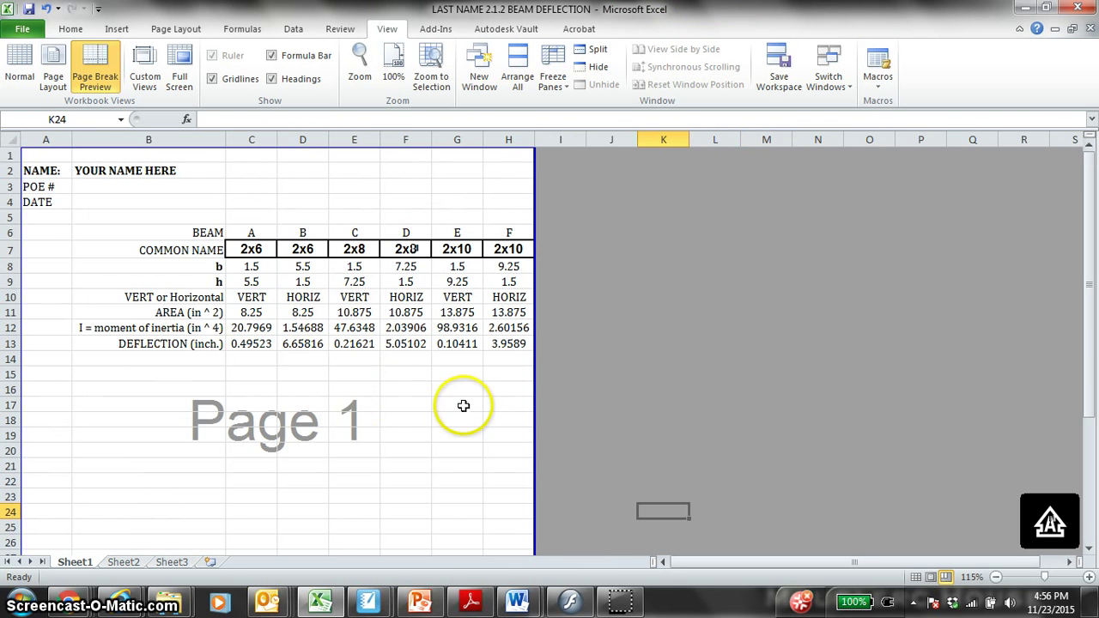
scroll(466, 404, "down", 3)
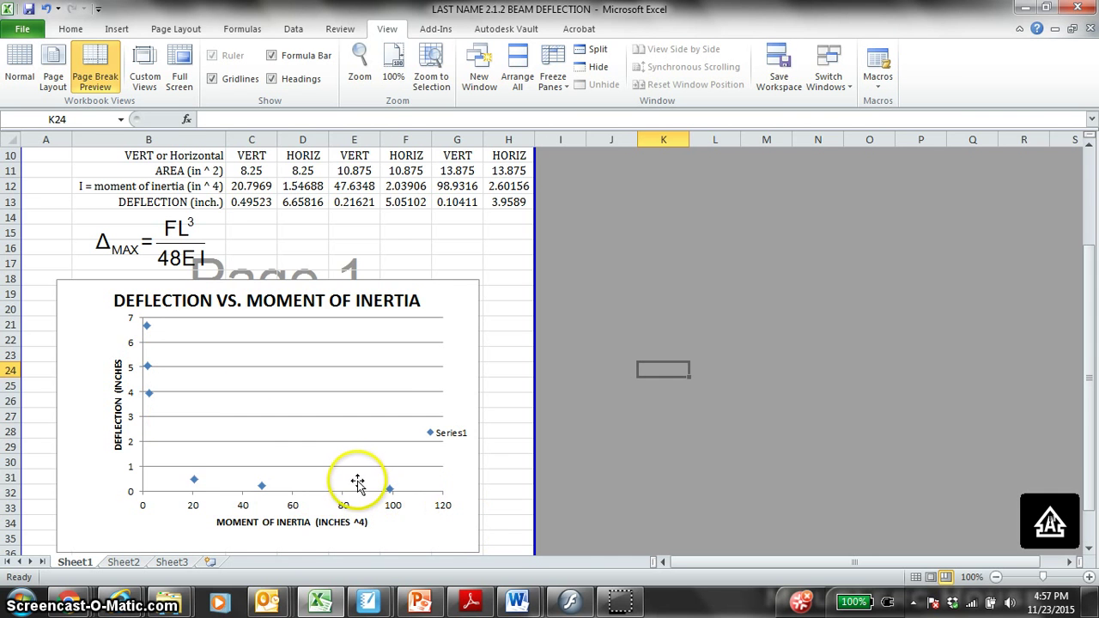
scroll(345, 481, "up", 1)
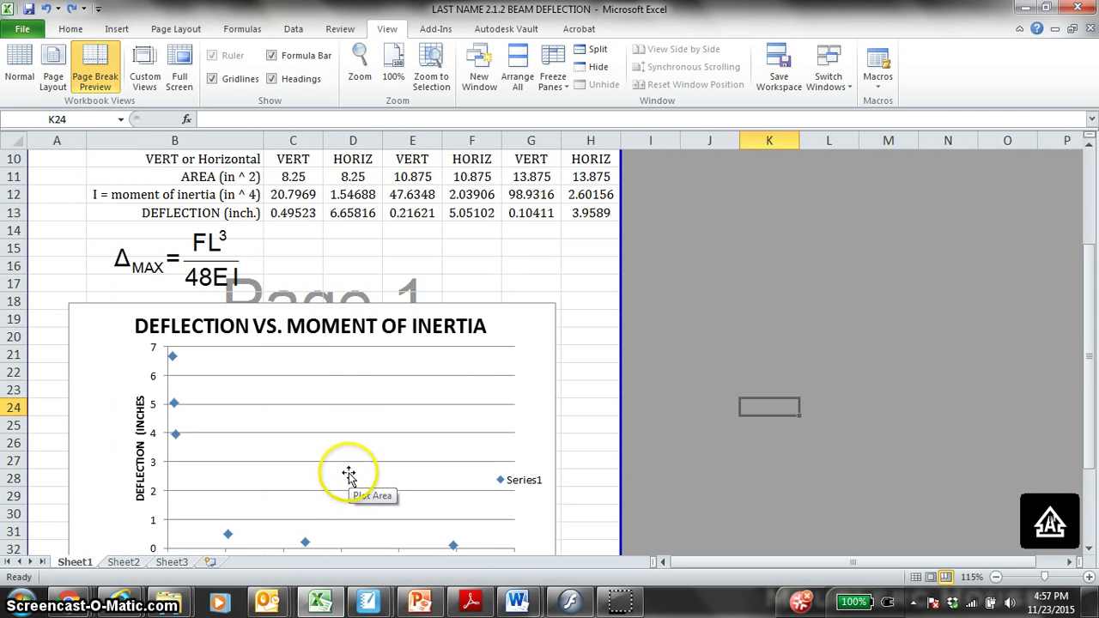
scroll(347, 478, "down", 1)
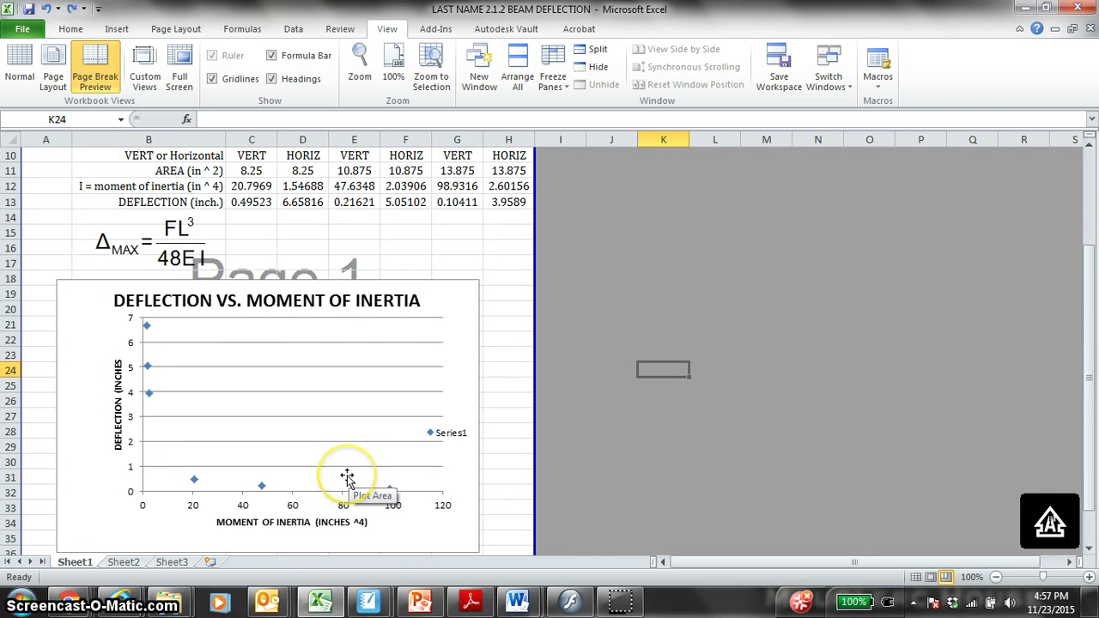
scroll(346, 477, "down", 3)
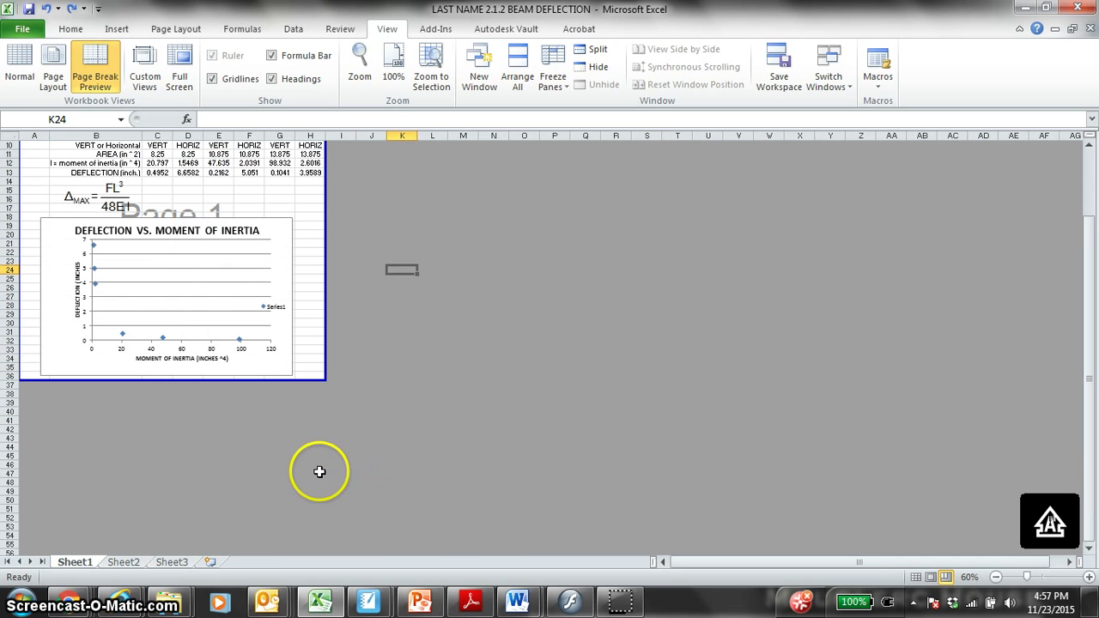
left_click(408, 253)
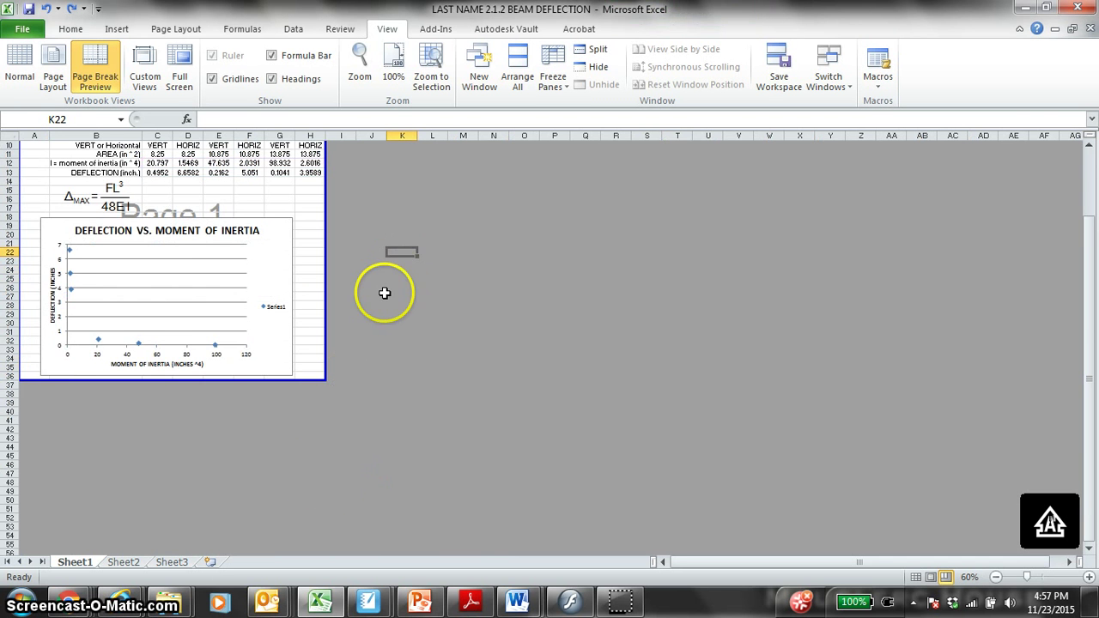
Check the one-page layout of the beam table and chart, and return the worksheet to Normal view
scroll(380, 300, "up", 3)
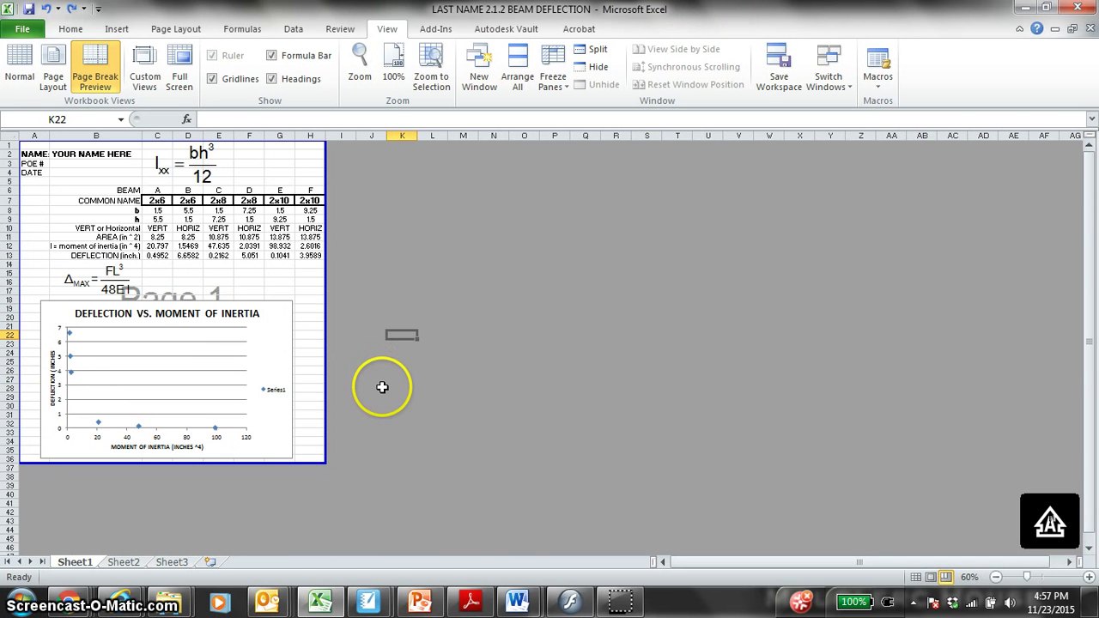
scroll(382, 388, "up", 3)
scroll(555, 363, "down", 5)
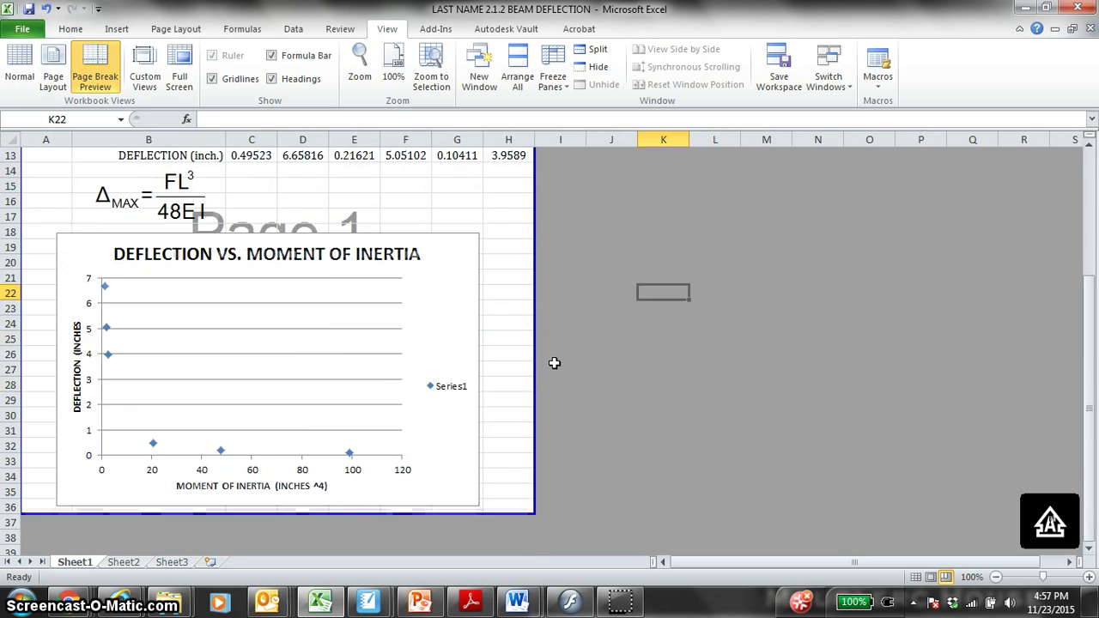
scroll(555, 365, "up", 3)
scroll(554, 365, "down", 1)
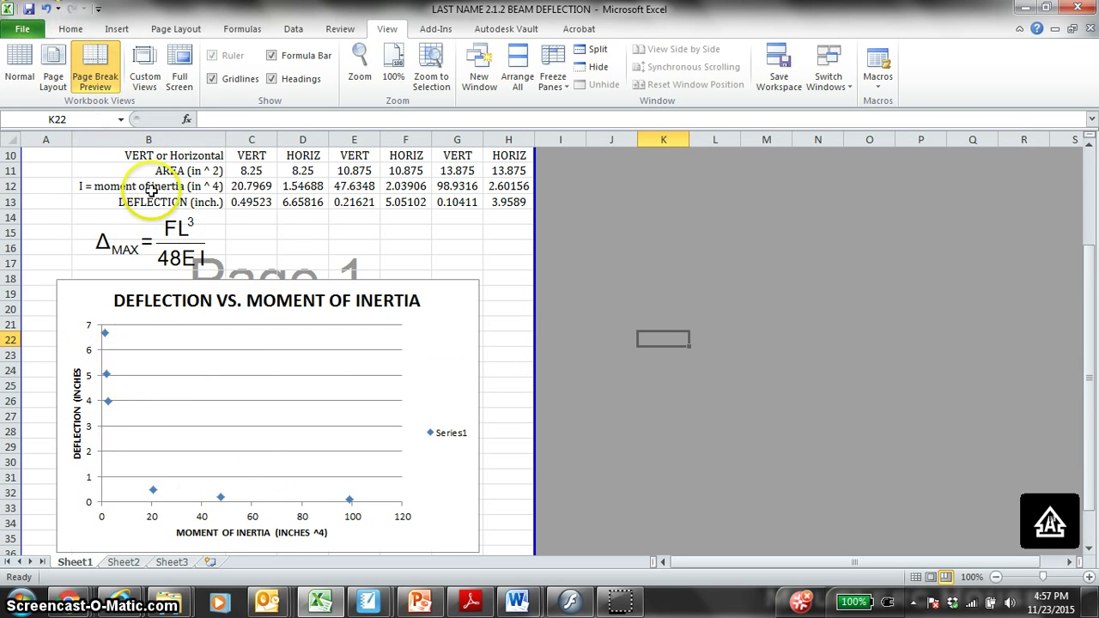
left_click(20, 73)
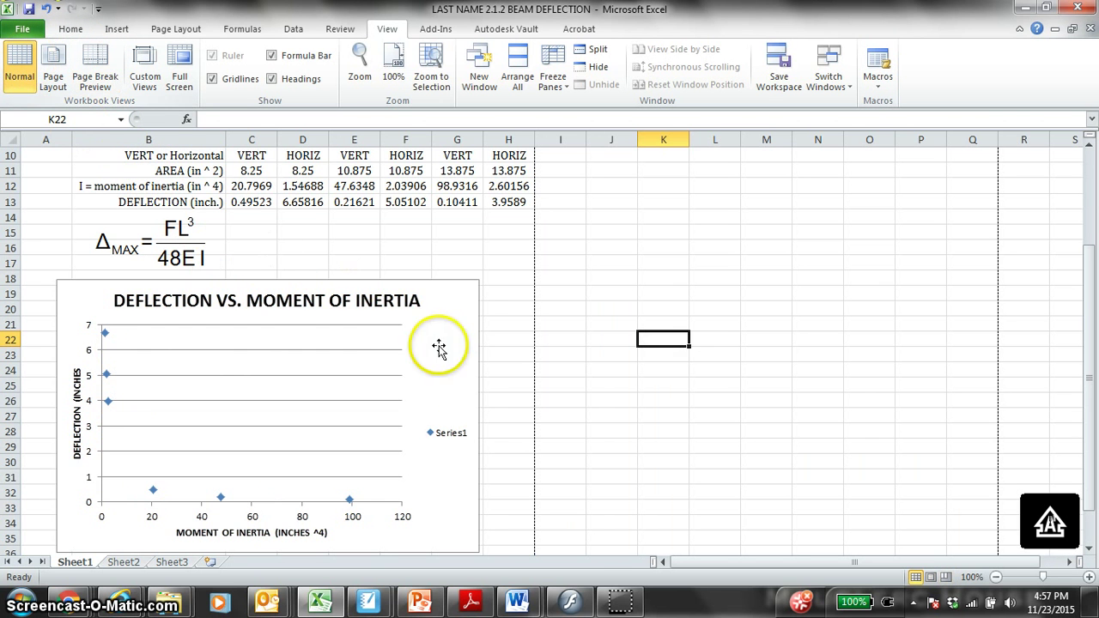
Review the finished sheet, comparing the moment of inertia and deflection rows with the points plotted in the scatter chart
scroll(510, 339, "down", 4)
scroll(515, 346, "up", 7)
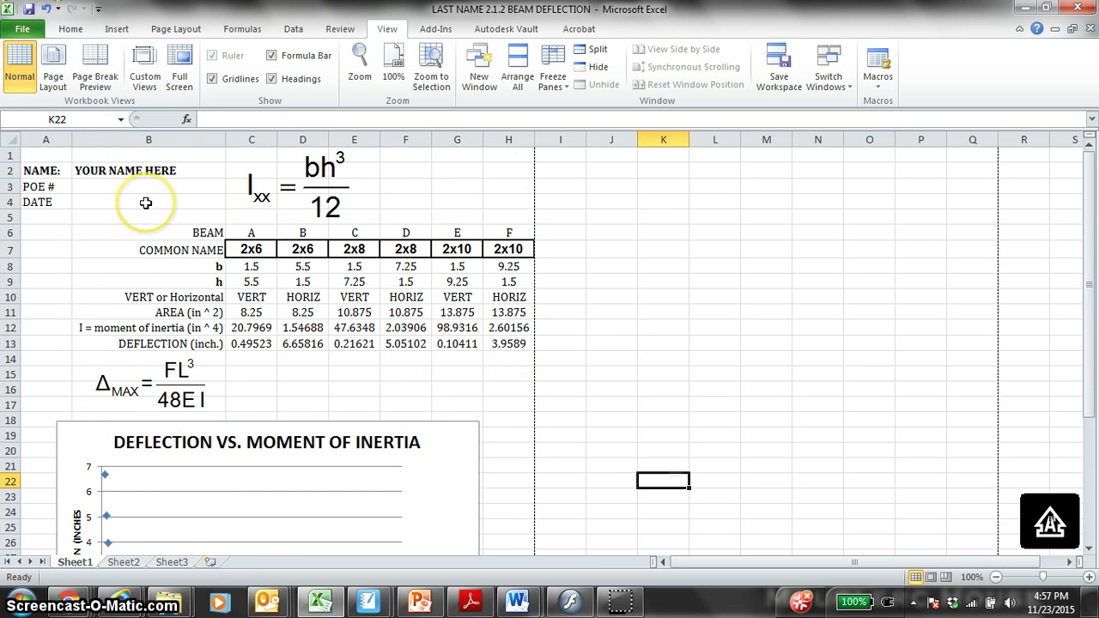
scroll(146, 203, "down", 3)
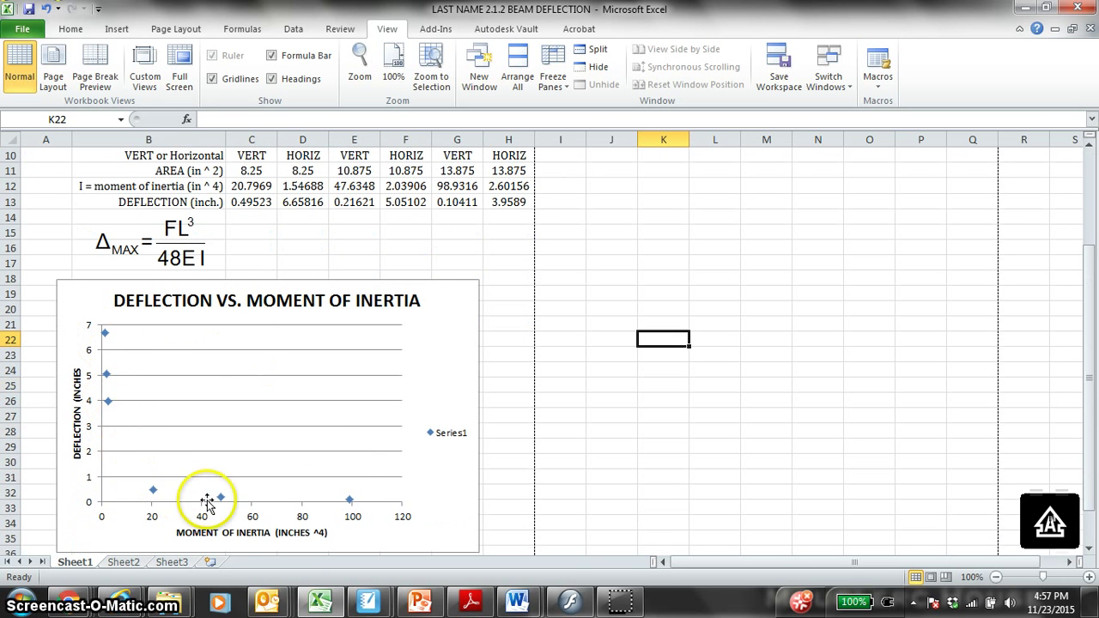
scroll(310, 419, "up", 2)
scroll(309, 418, "up", 1)
scroll(306, 417, "down", 4)
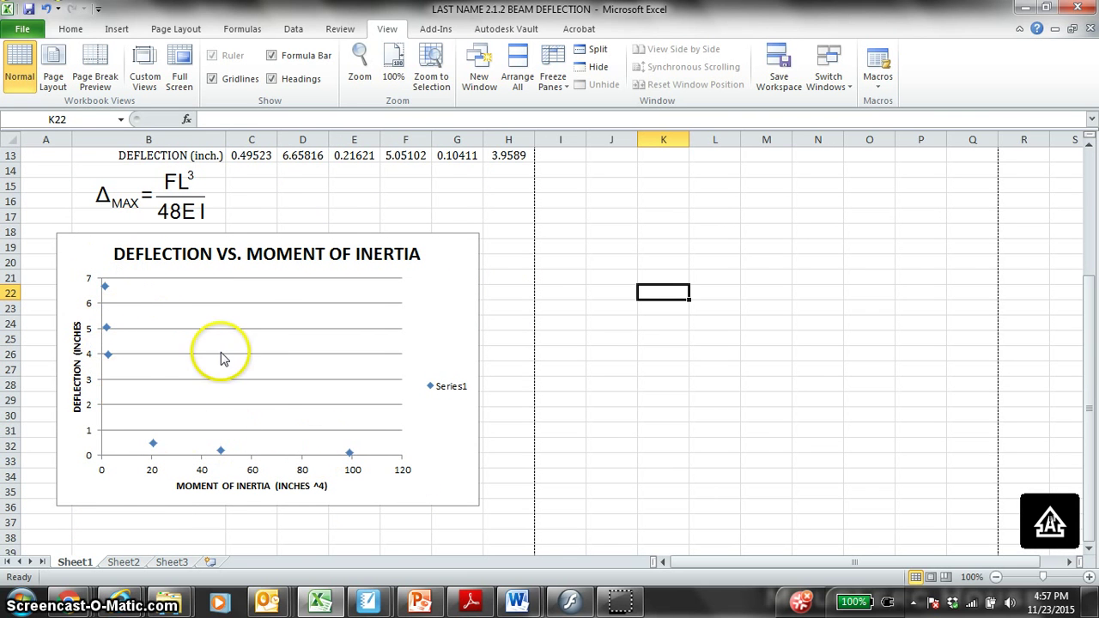
scroll(222, 359, "up", 2)
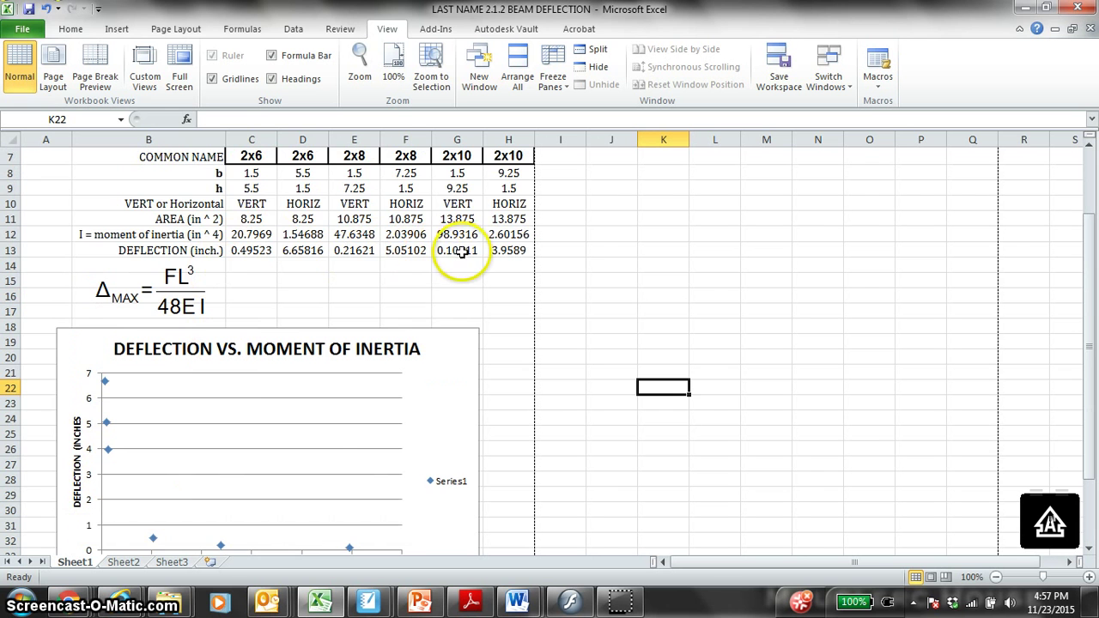
scroll(462, 251, "up", 1)
scroll(457, 228, "up", 1)
scroll(461, 249, "down", 2)
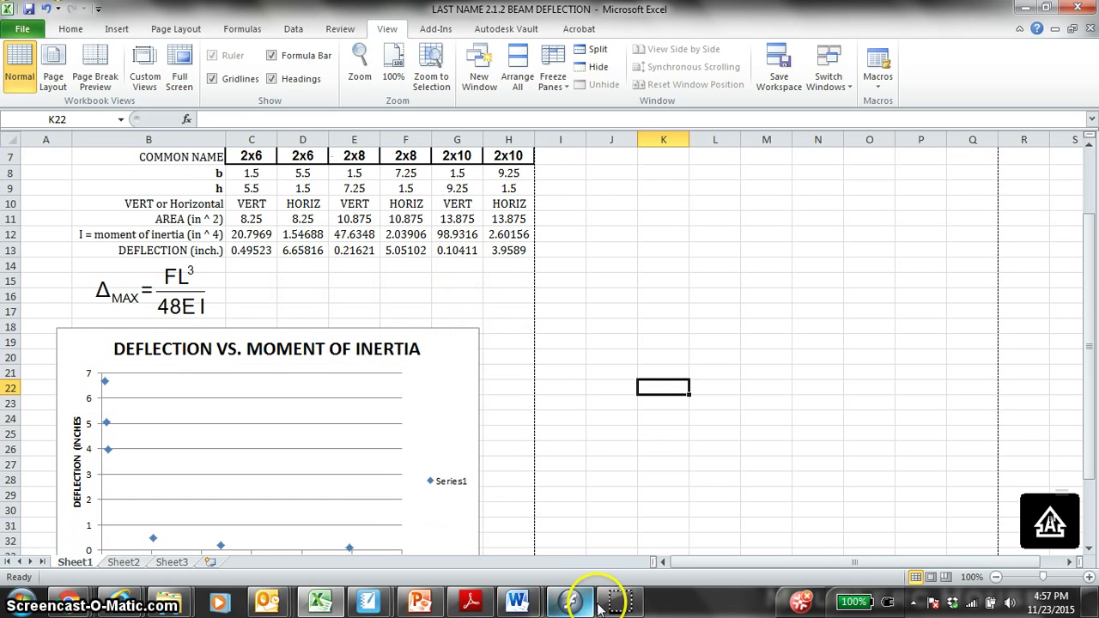